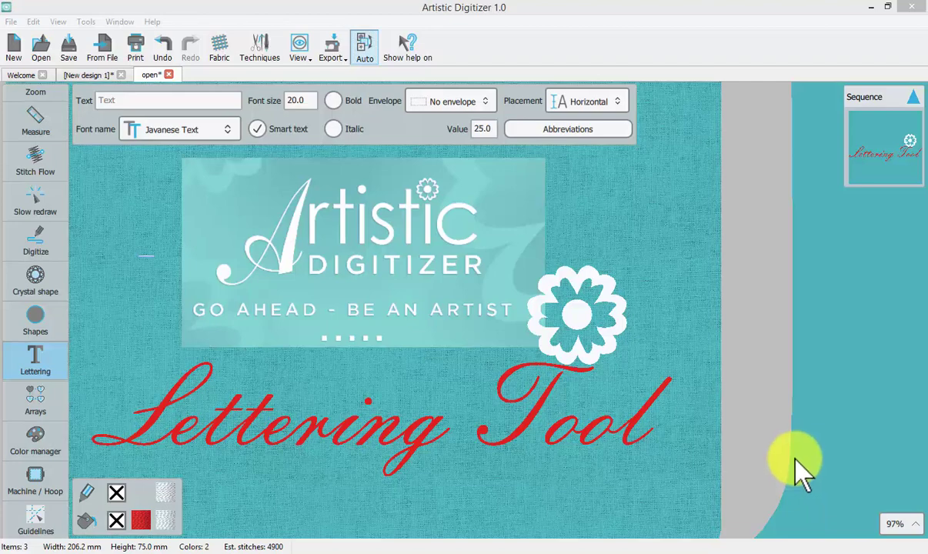
Activate Lettering > Text and switch to the New design 1 document
left_click(60, 365)
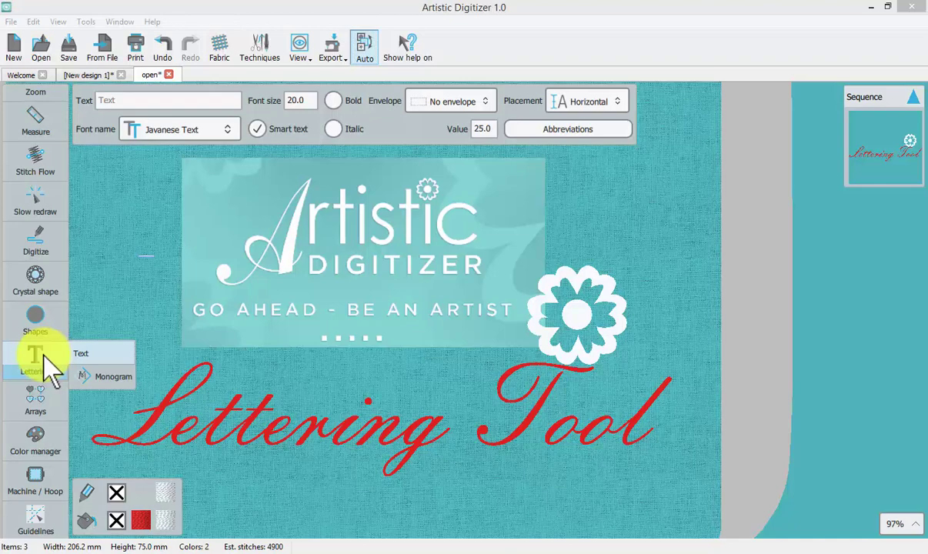
left_click(103, 353)
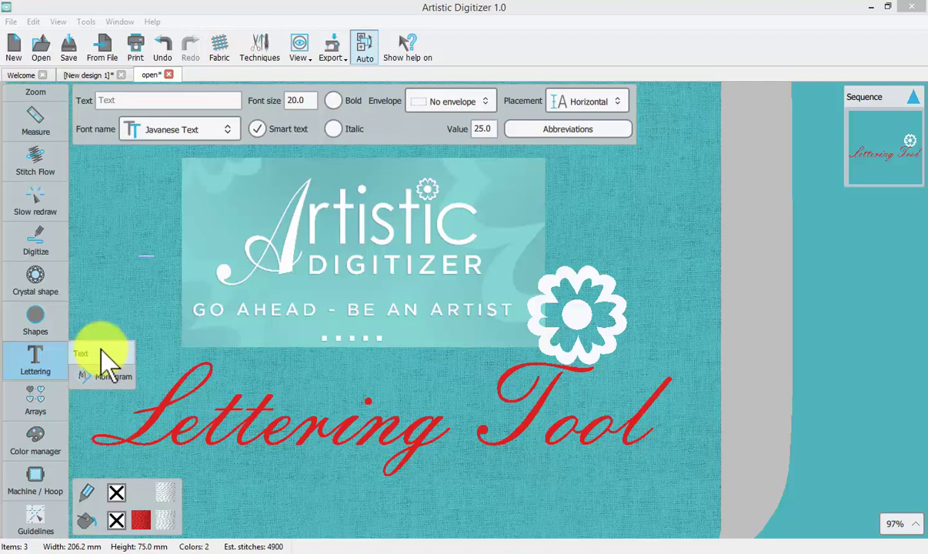
left_click(87, 75)
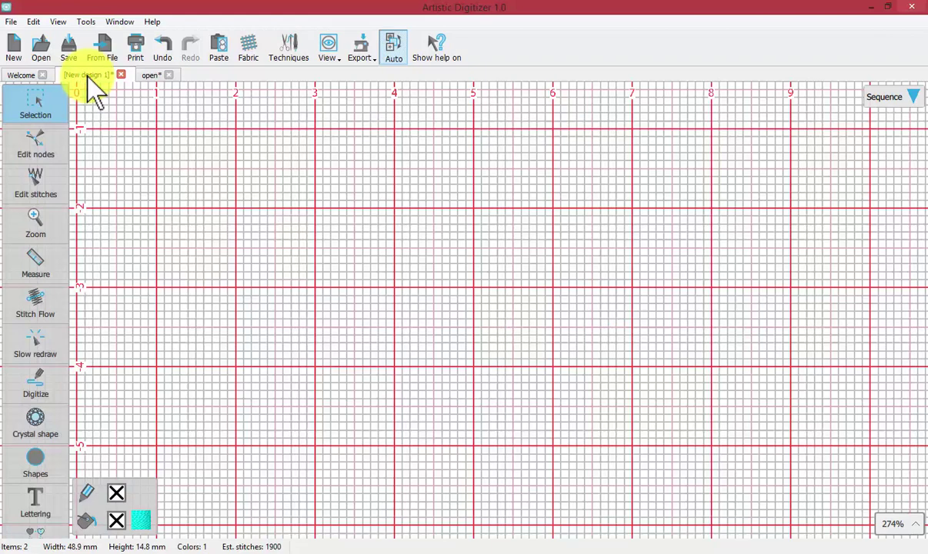
Place the word 'Trevor' on the grid as Embassy BT lettering at size 25.0
left_click(35, 503)
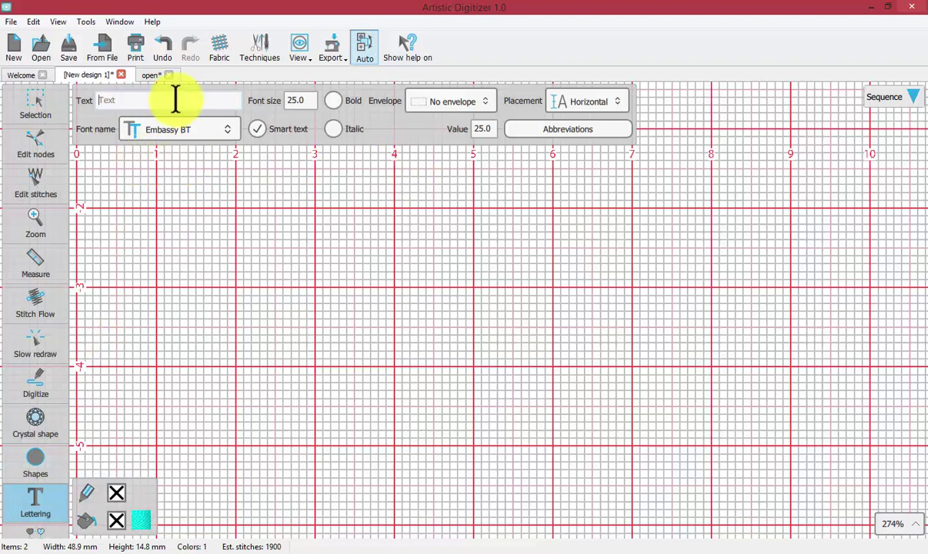
left_click(121, 98)
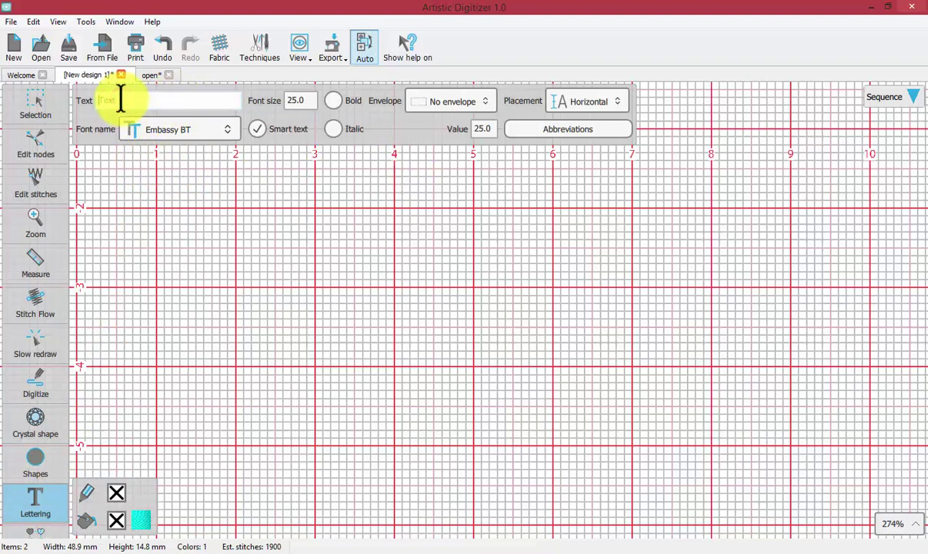
type("Trevor")
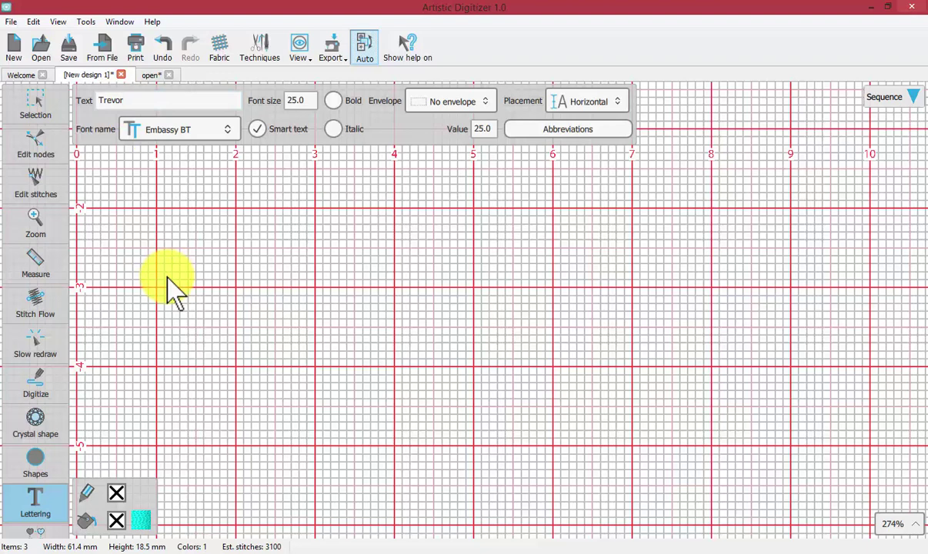
left_click(247, 308)
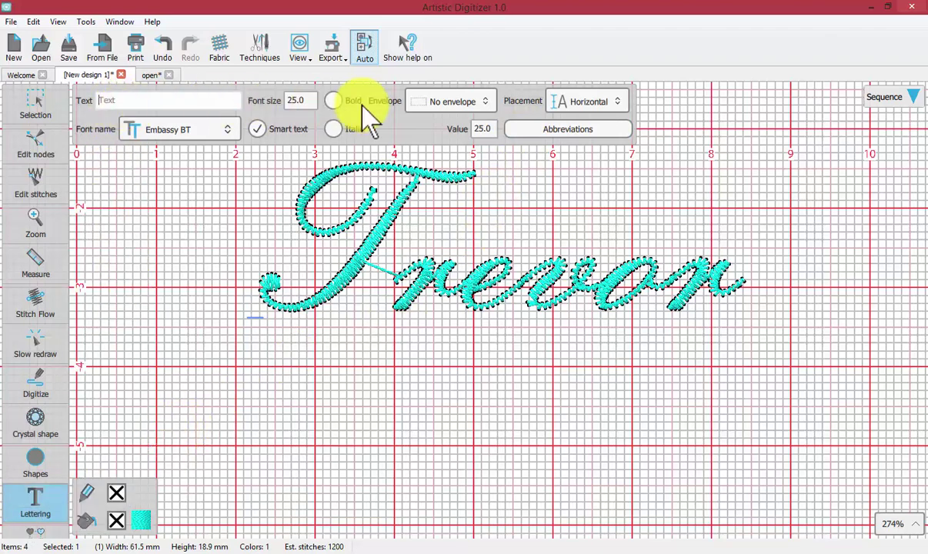
Select the Trevor lettering to show its 61.2 × 18.6 mm size and stitch count
mouse_move(28, 100)
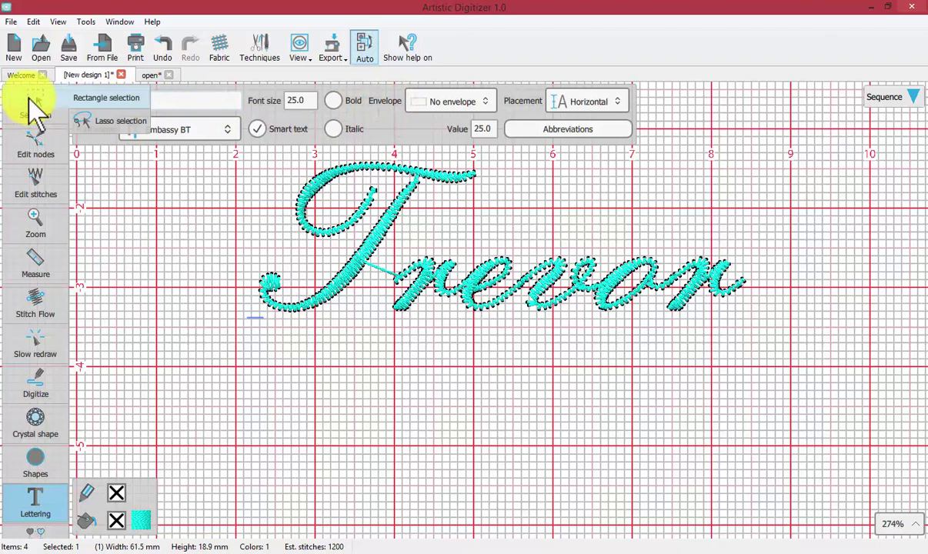
left_click(30, 102)
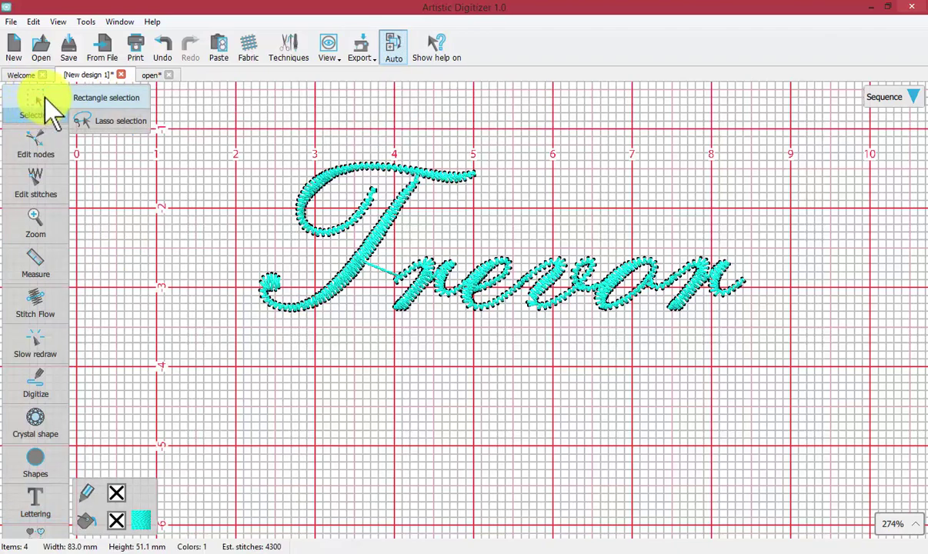
left_click(374, 241)
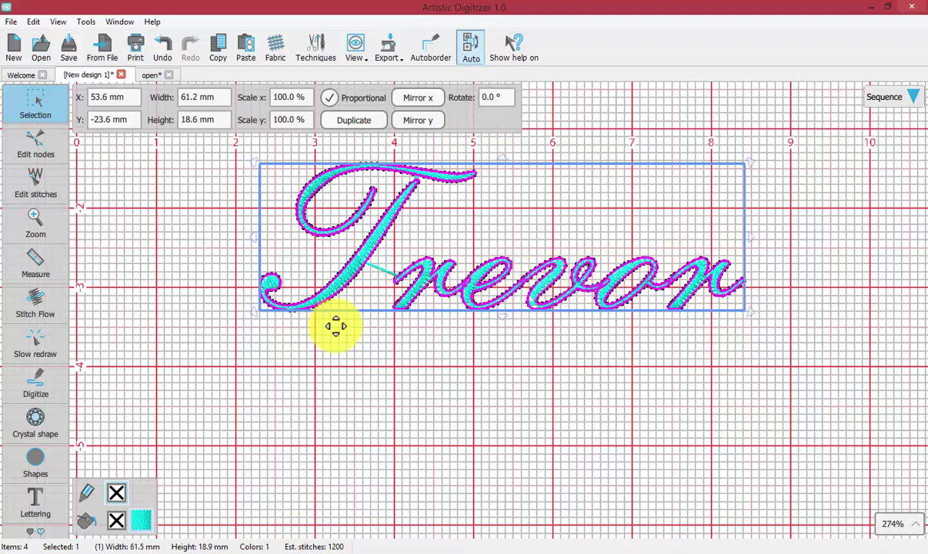
Change the Trevor lettering's font size to 15.0, shrinking it to 37.1 × 11.5 mm
left_click(36, 502)
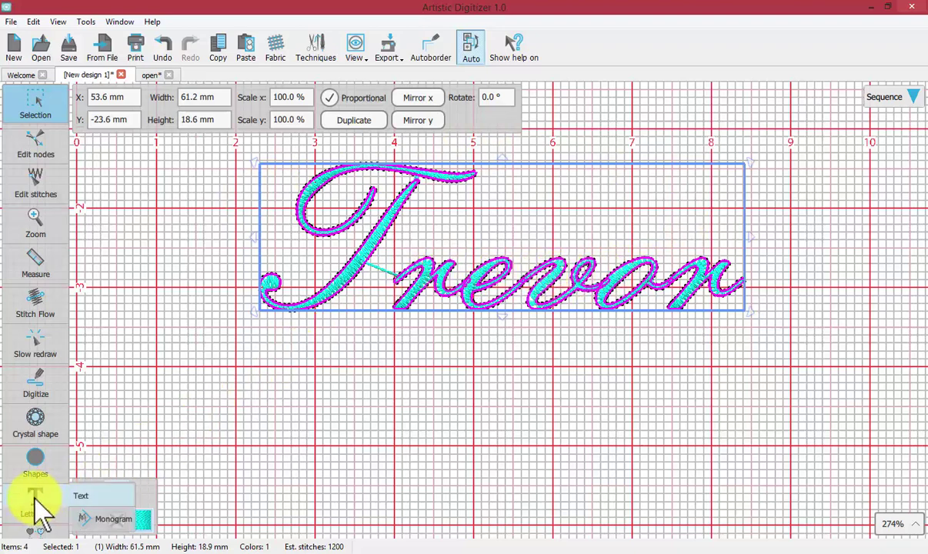
left_click(106, 497)
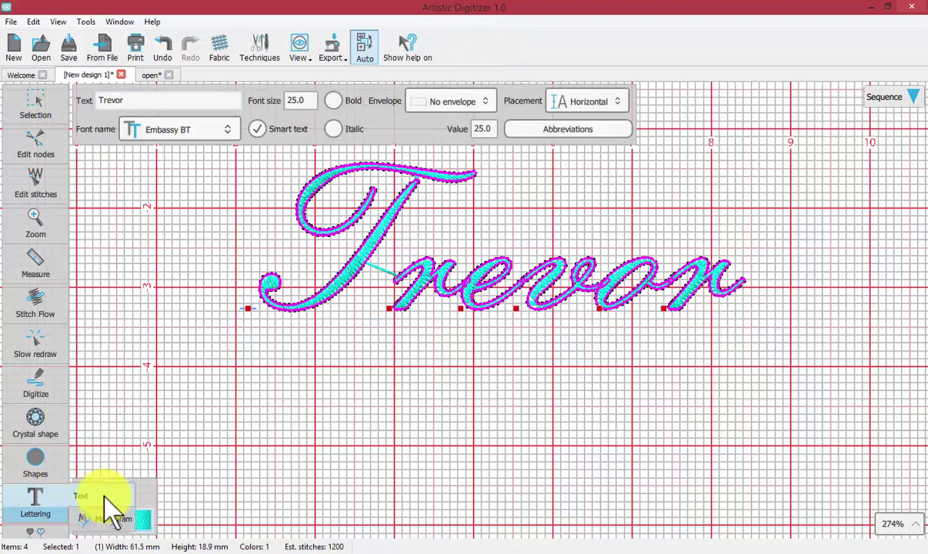
left_click(106, 118)
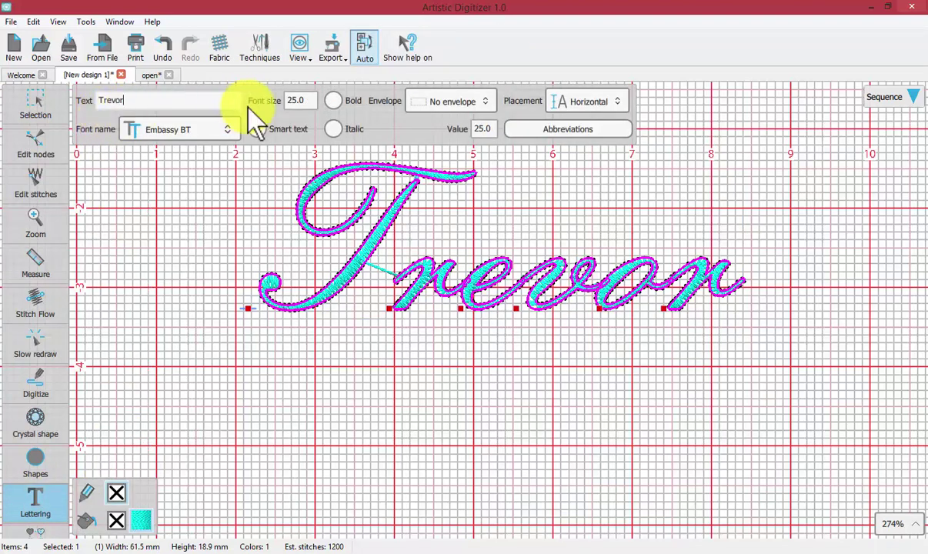
left_click(292, 100)
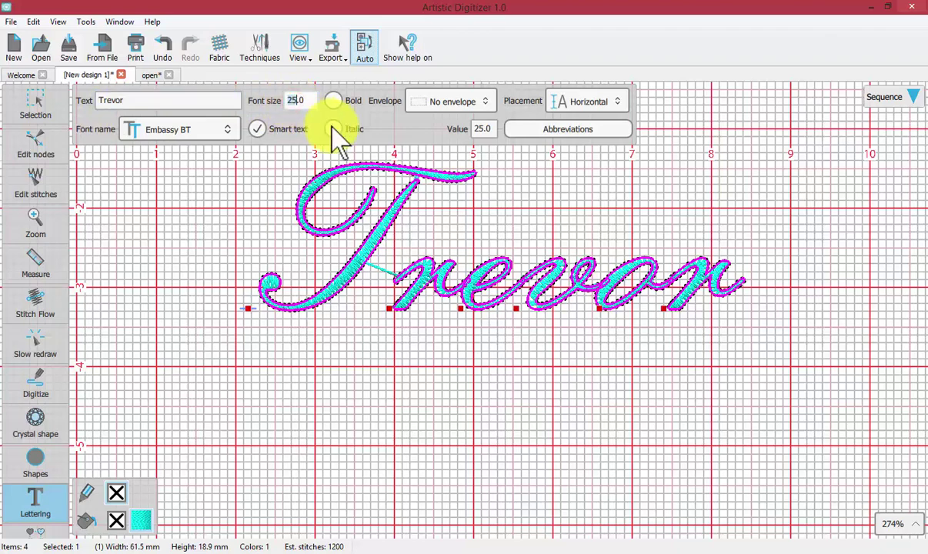
type("15")
key("Return")
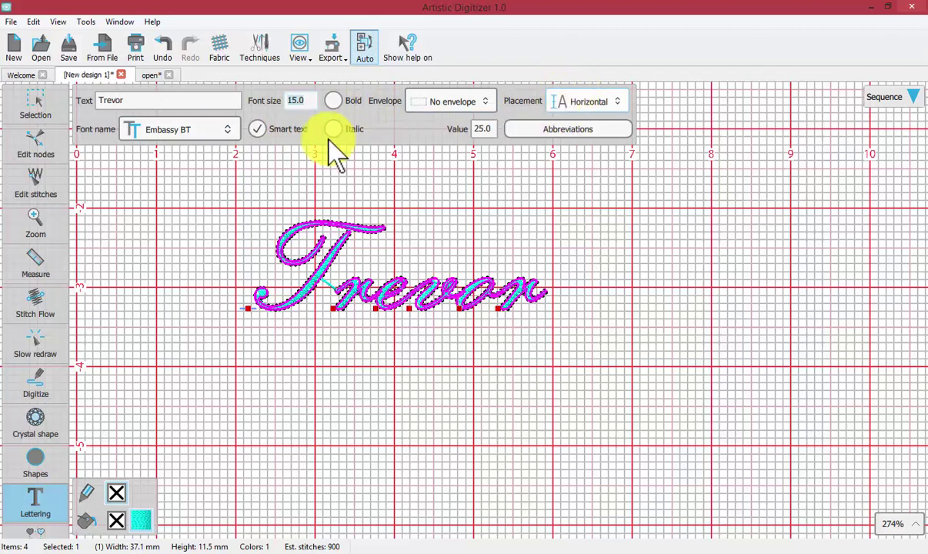
mouse_move(40, 111)
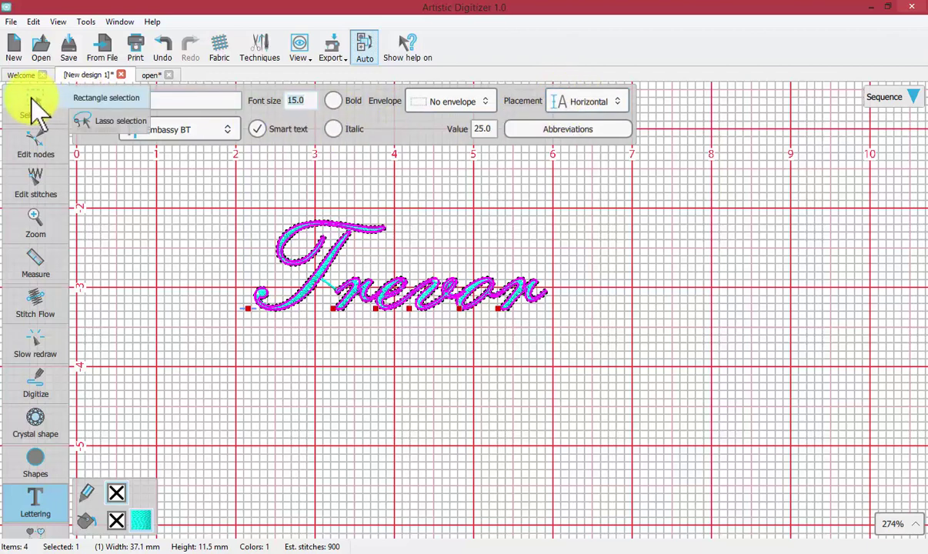
Drag the Trevor lettering's handles to resize it to about 44.5 × 16.0 mm
left_click(32, 98)
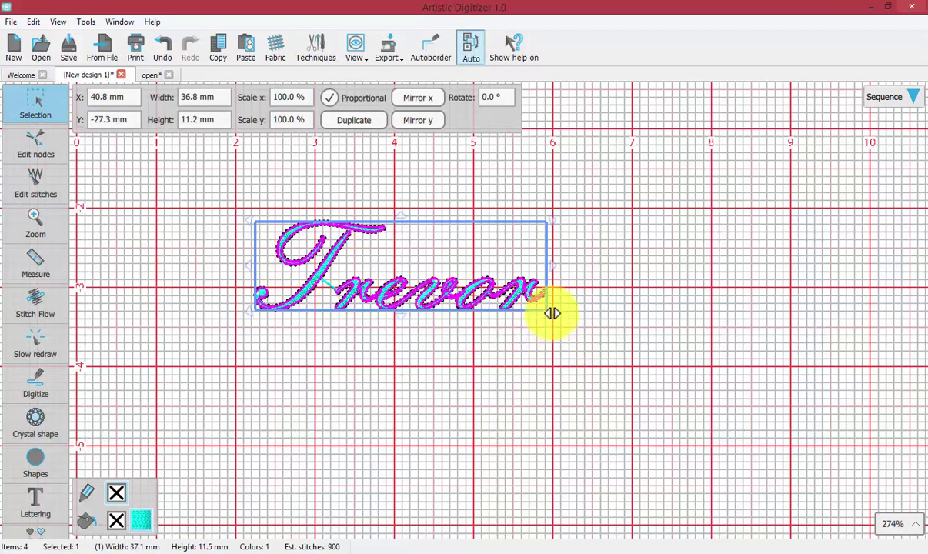
left_click_drag(552, 313, 603, 327)
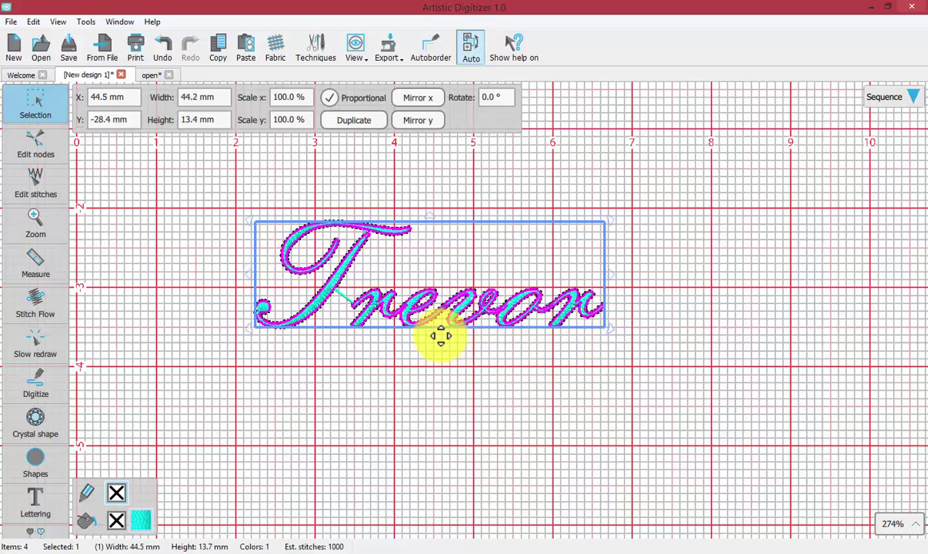
left_click_drag(432, 338, 433, 356)
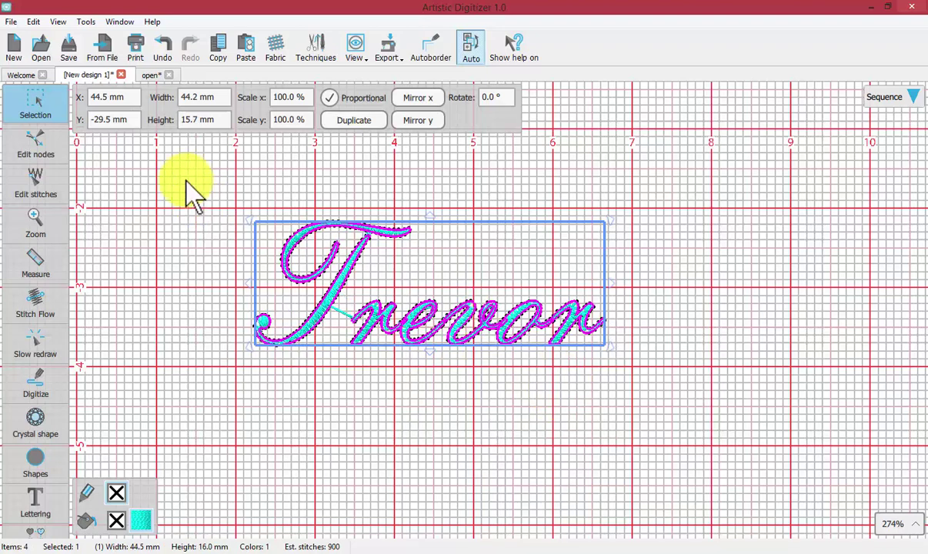
left_click(36, 100)
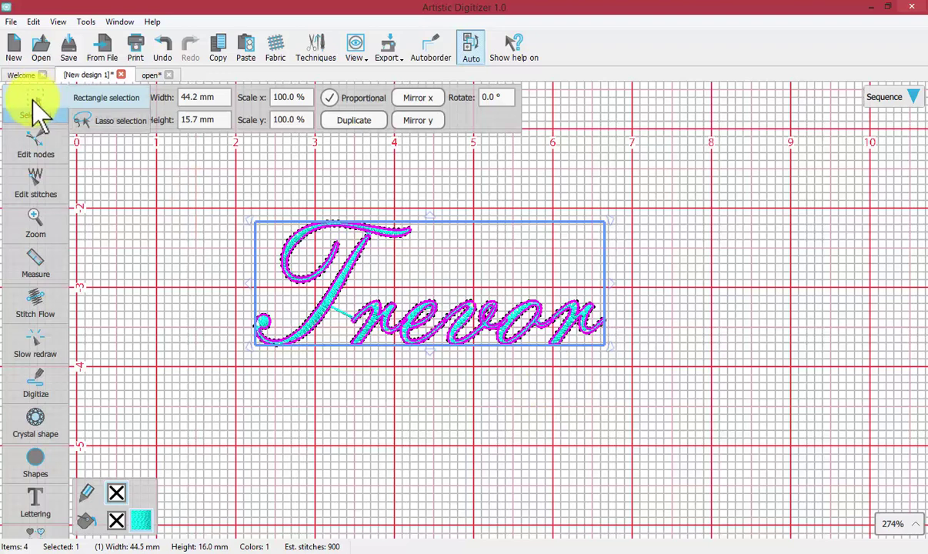
mouse_move(34, 513)
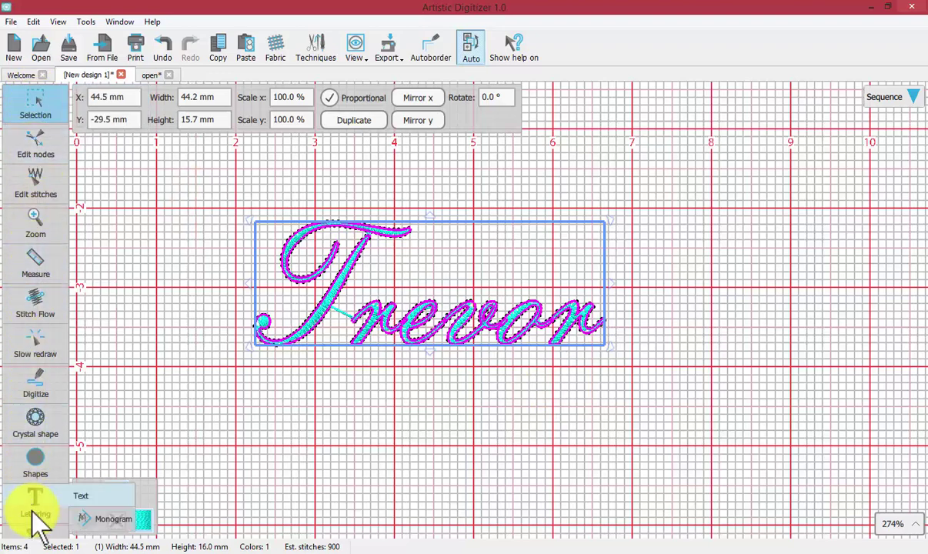
left_click(86, 497)
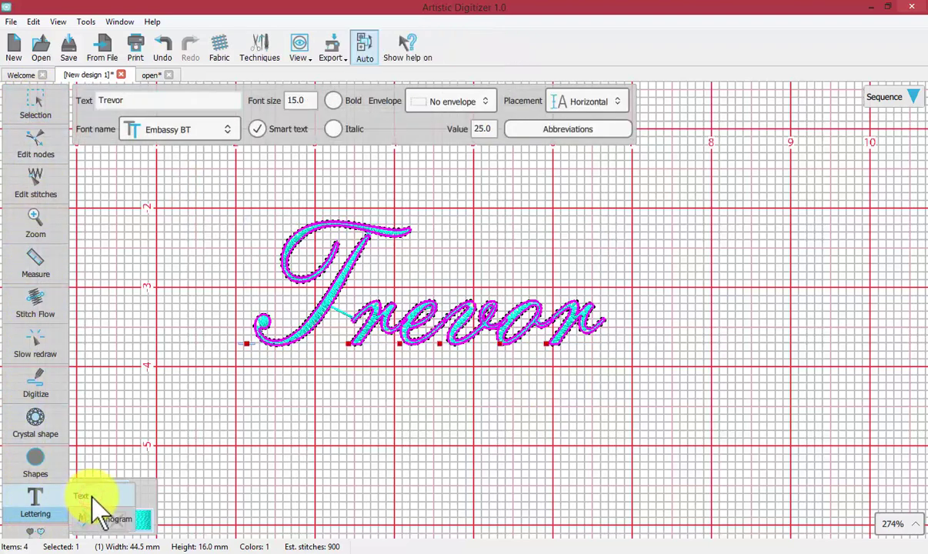
left_click(269, 295)
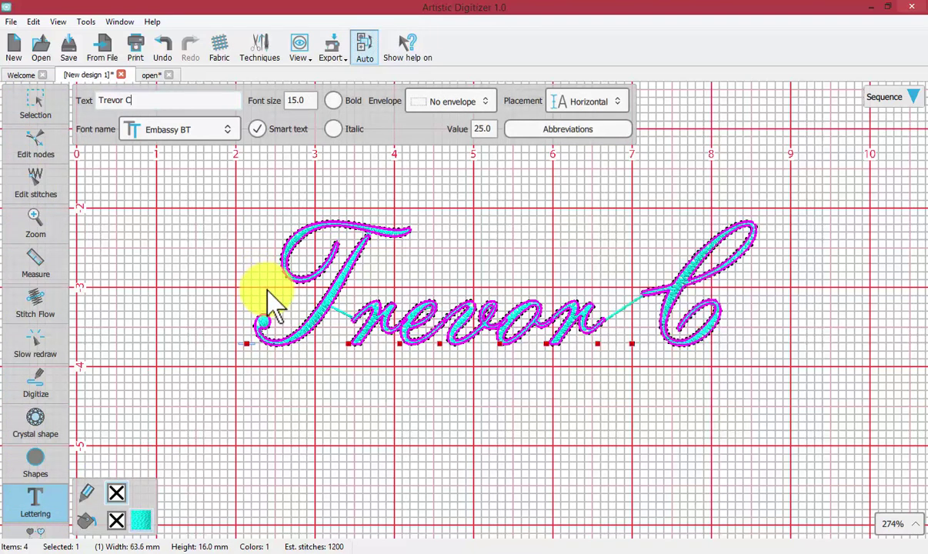
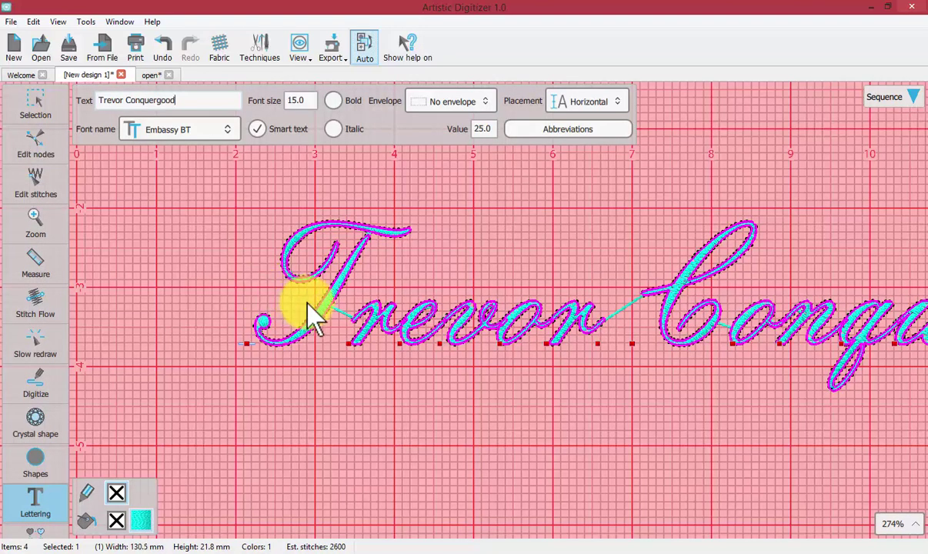
left_click(35, 114)
left_click(31, 98)
left_click(203, 254)
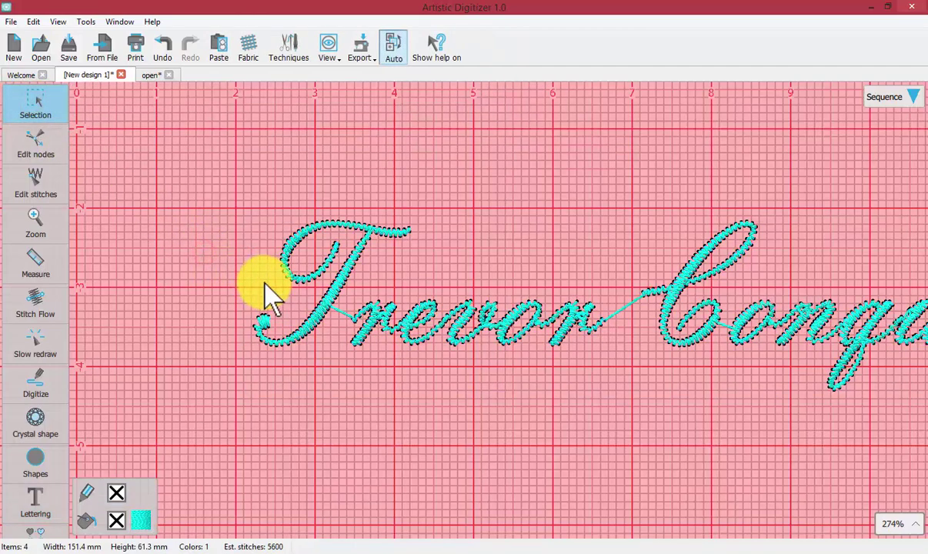
scroll(263, 292, "down", 5)
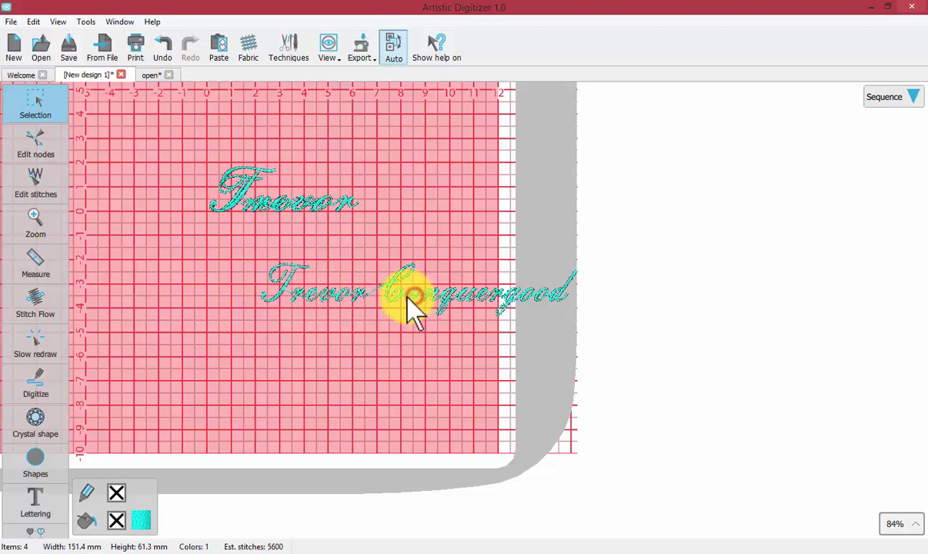
left_click(409, 295)
left_click_drag(411, 295, 275, 291)
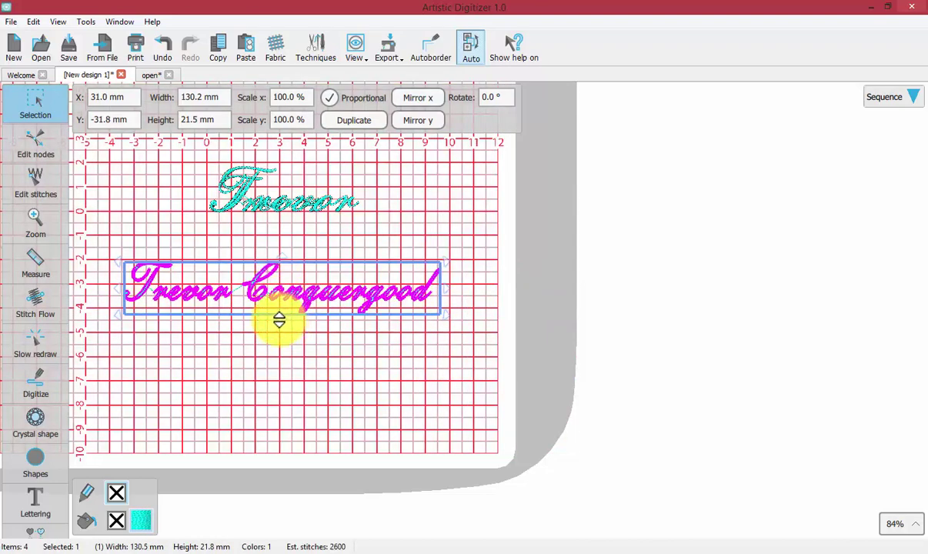
scroll(279, 320, "up", 2)
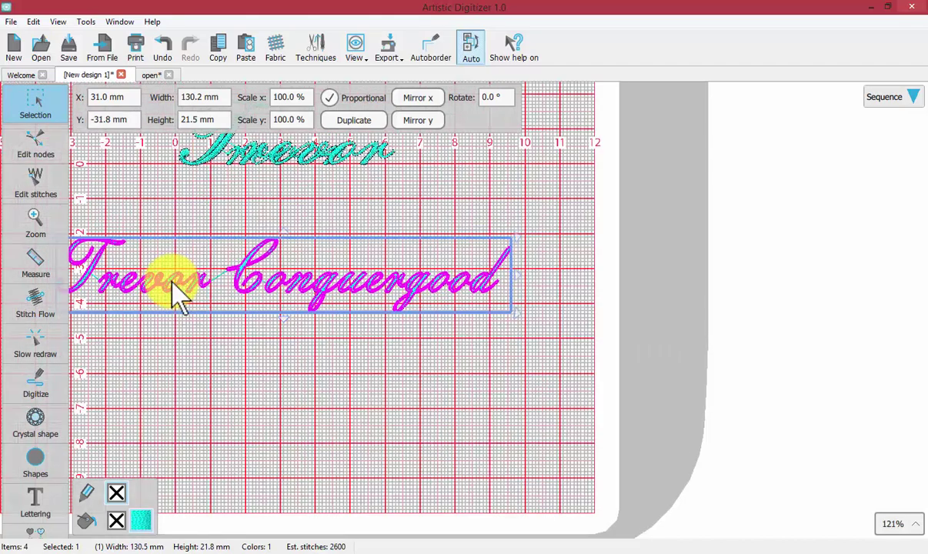
left_click_drag(177, 296, 251, 268)
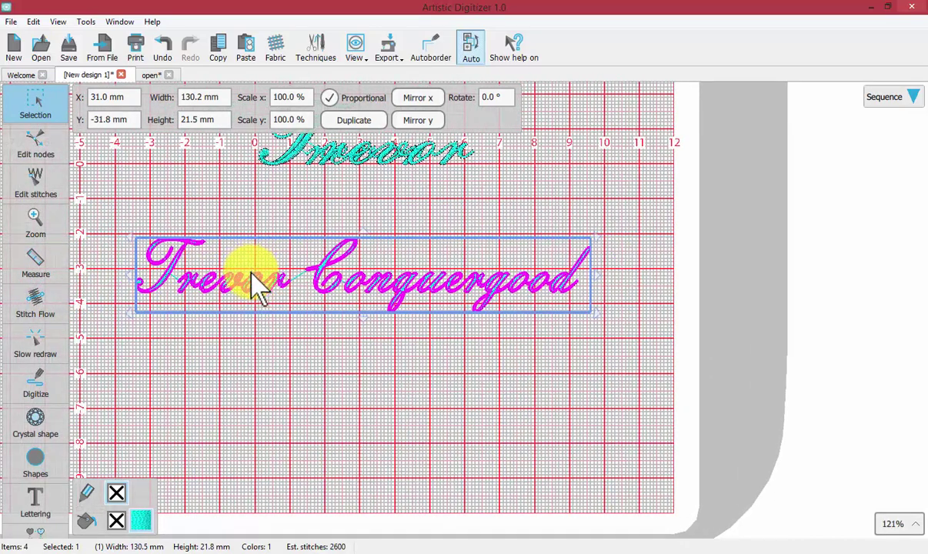
left_click(35, 107)
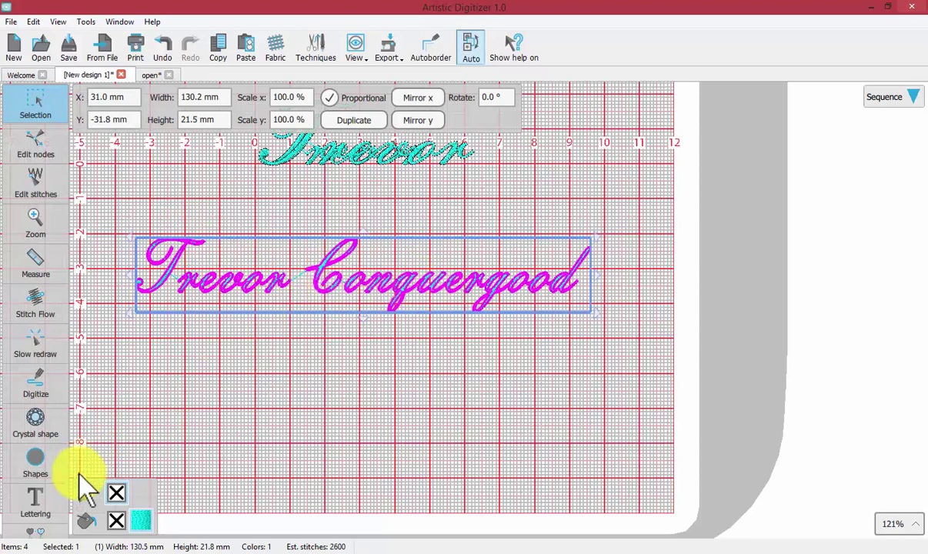
left_click(42, 498)
left_click(77, 494)
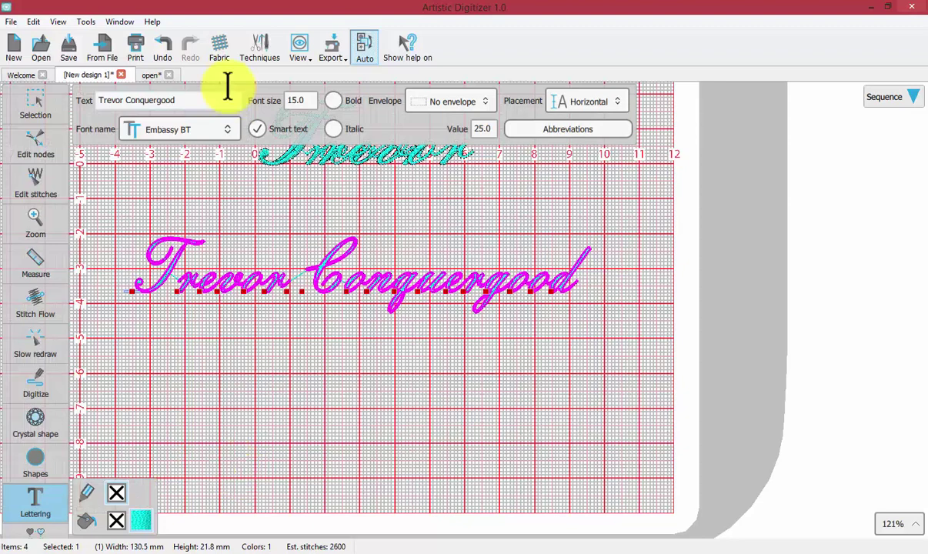
left_click(227, 129)
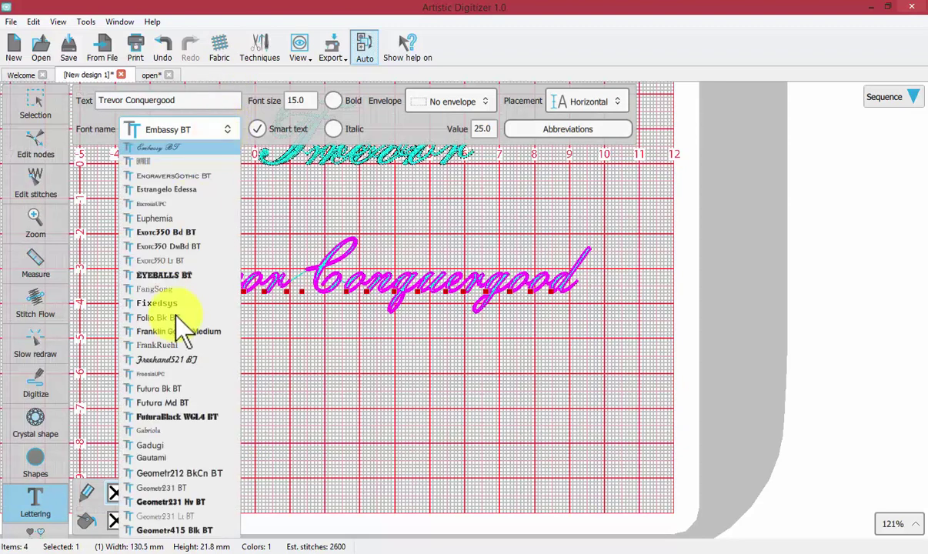
scroll(176, 309, "up", 3)
scroll(175, 310, "down", 20)
scroll(176, 309, "up", 10)
scroll(175, 309, "down", 1)
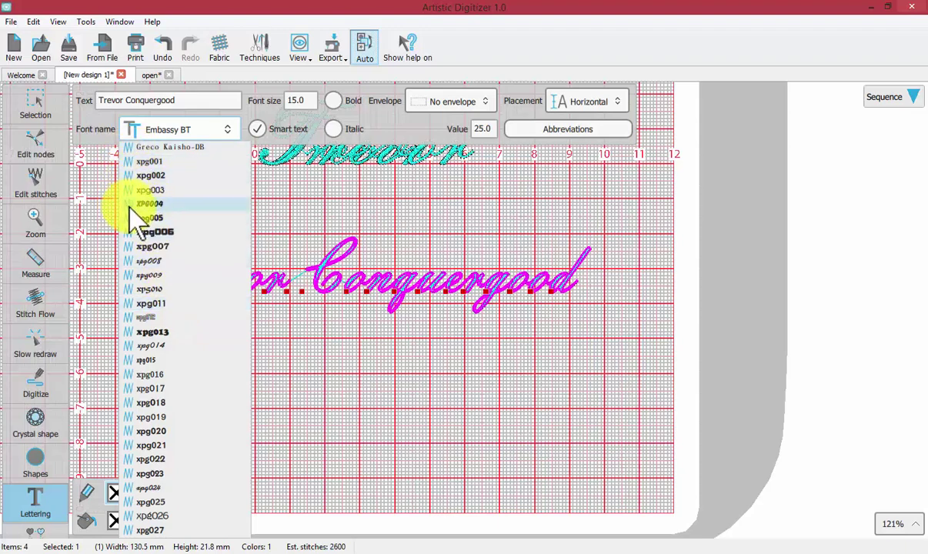
scroll(192, 228, "down", 4)
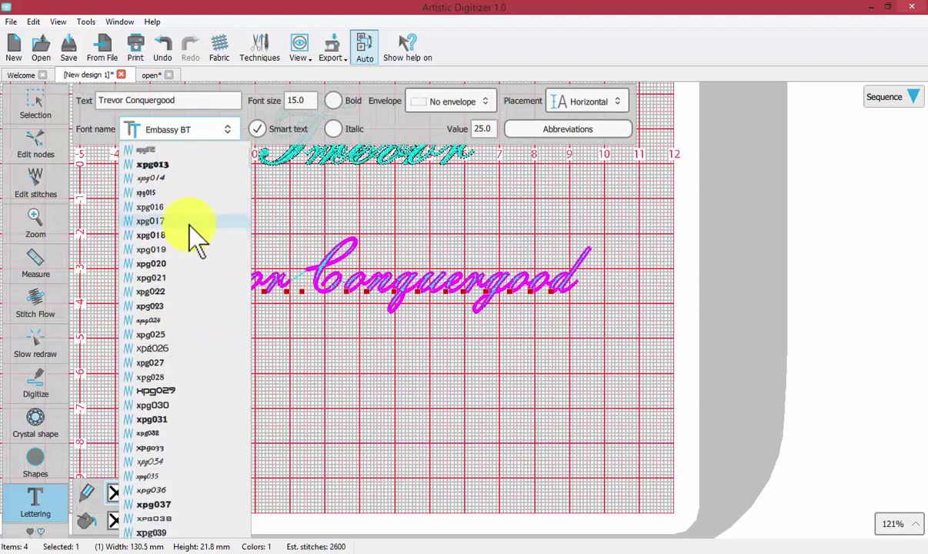
scroll(193, 231, "down", 5)
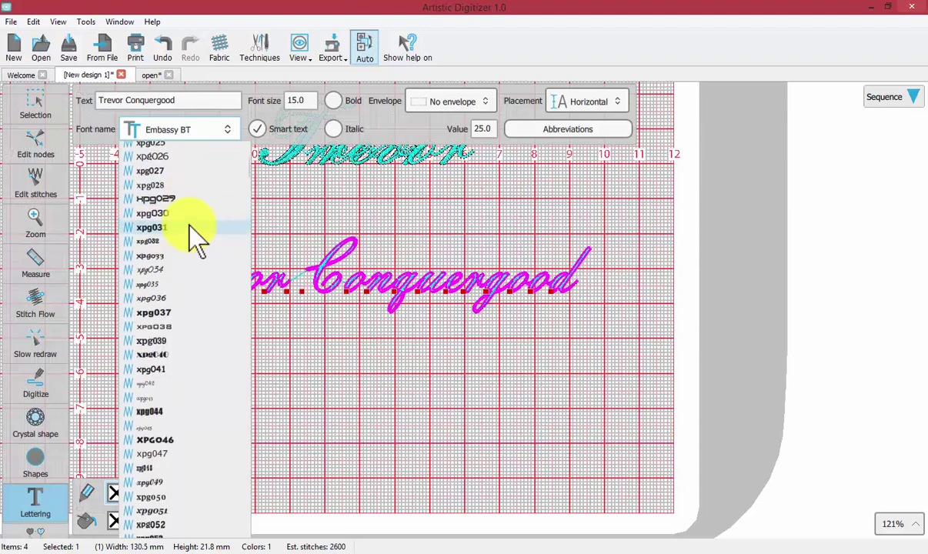
scroll(192, 230, "down", 7)
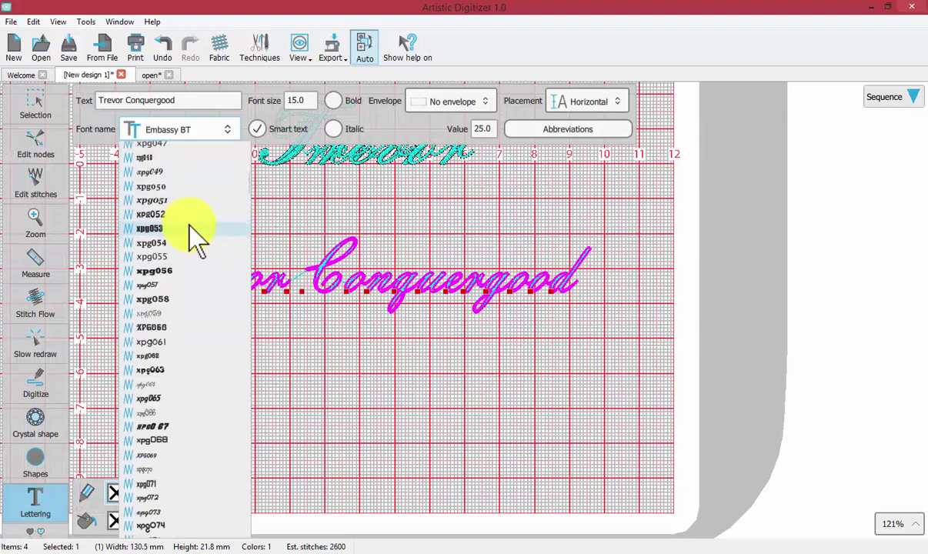
scroll(192, 230, "down", 4)
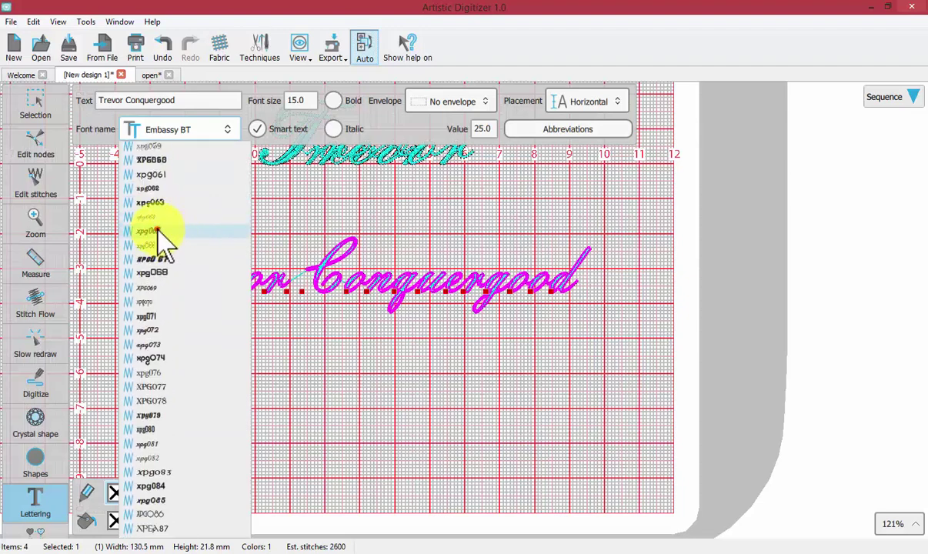
left_click(158, 231)
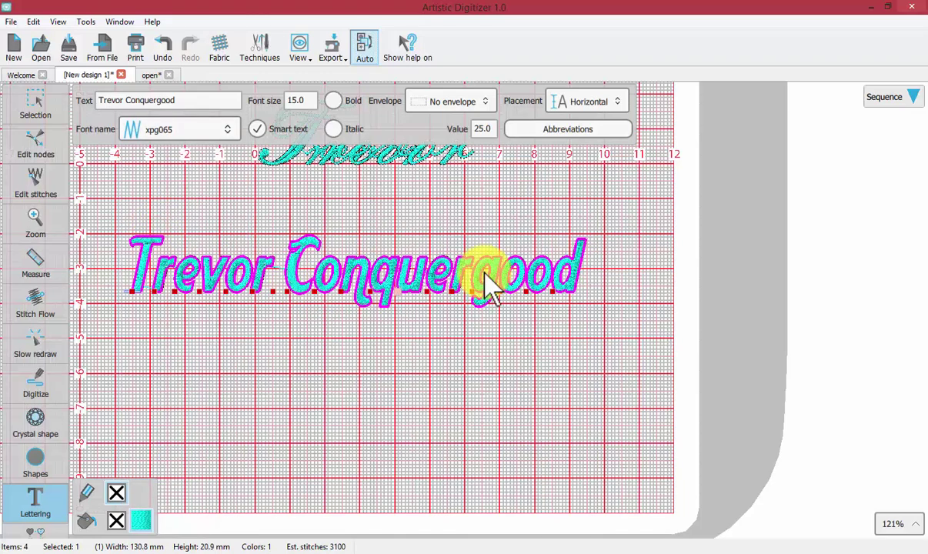
left_click(164, 127)
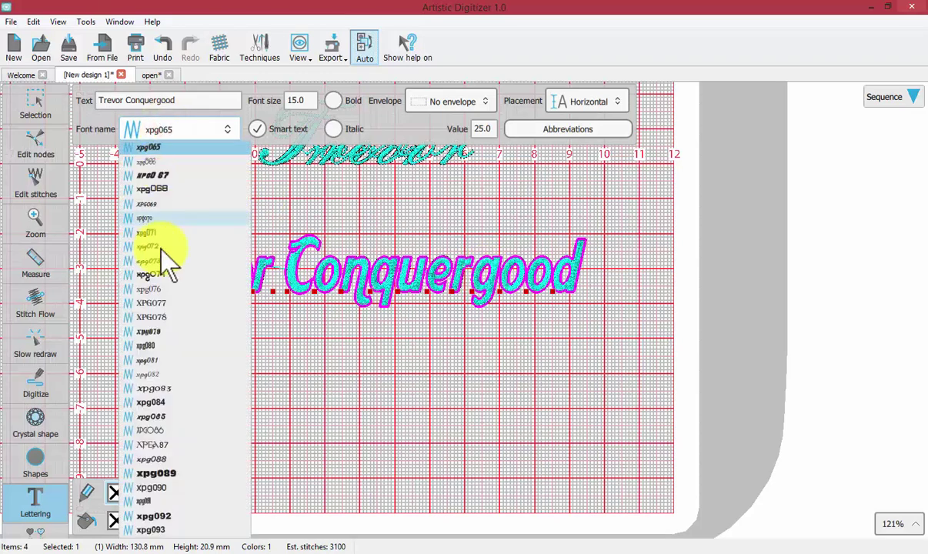
scroll(161, 248, "down", 9)
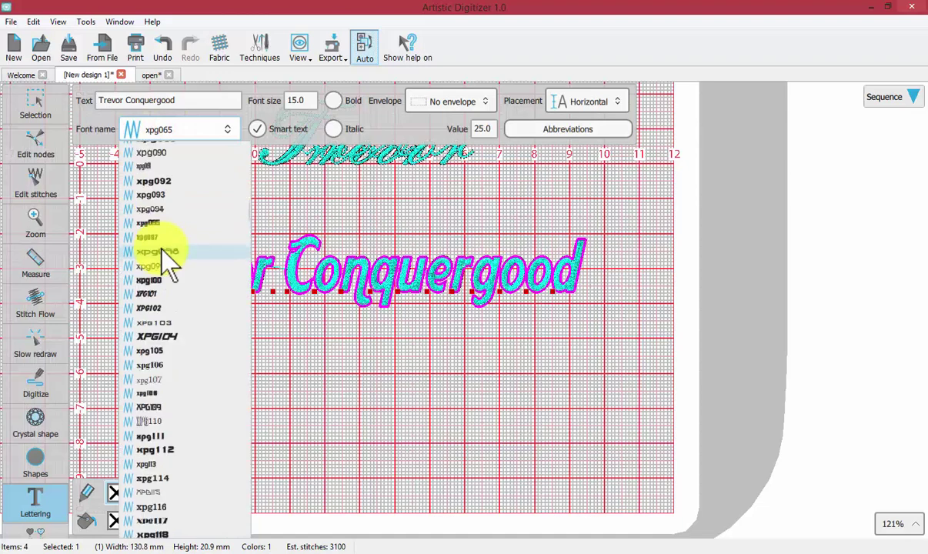
scroll(167, 254, "down", 13)
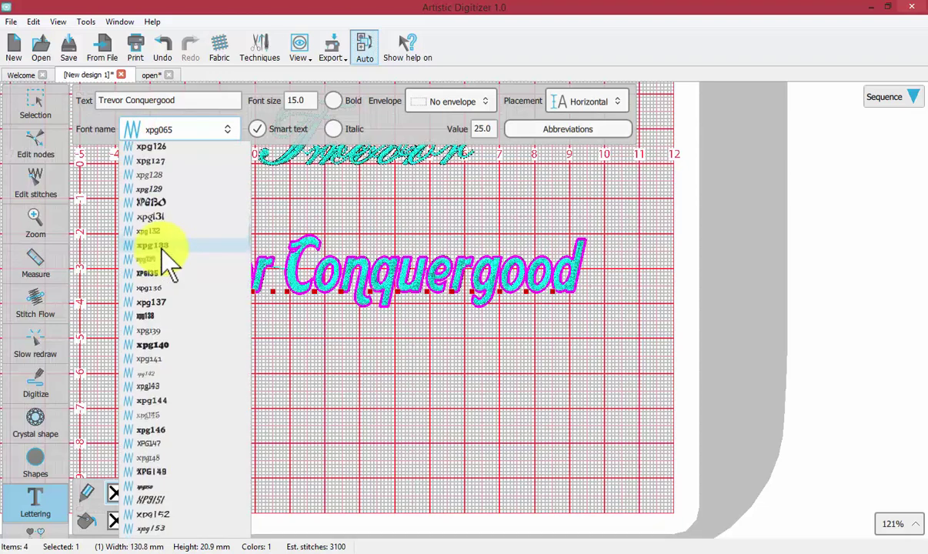
scroll(168, 254, "down", 14)
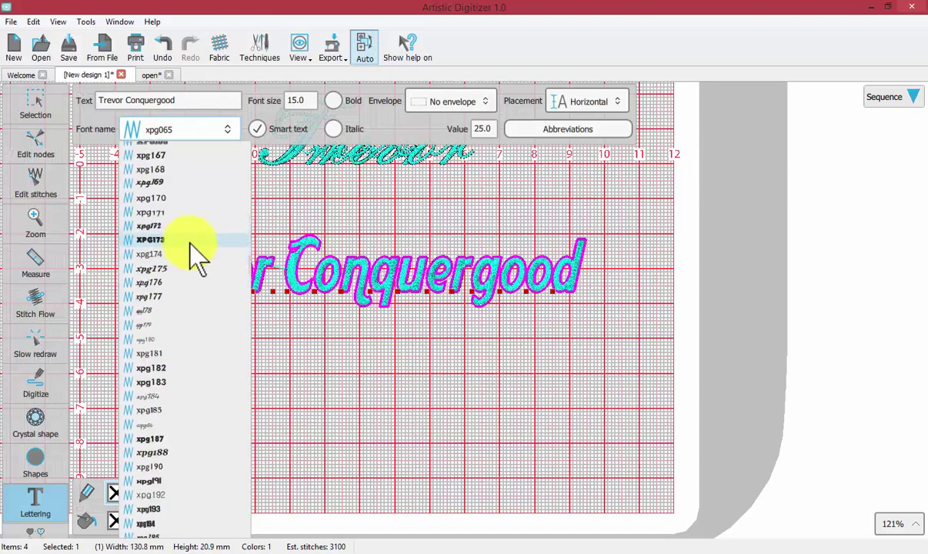
scroll(196, 253, "down", 16)
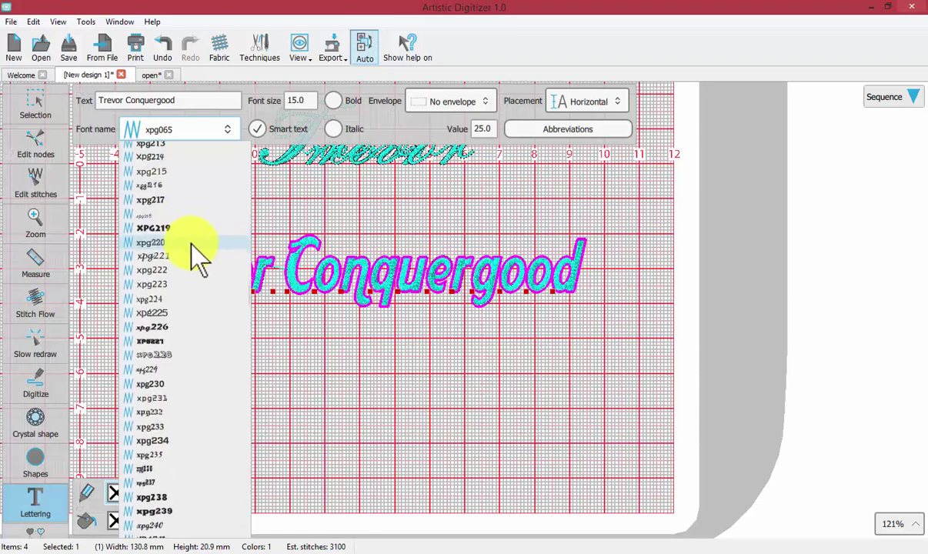
scroll(193, 250, "down", 10)
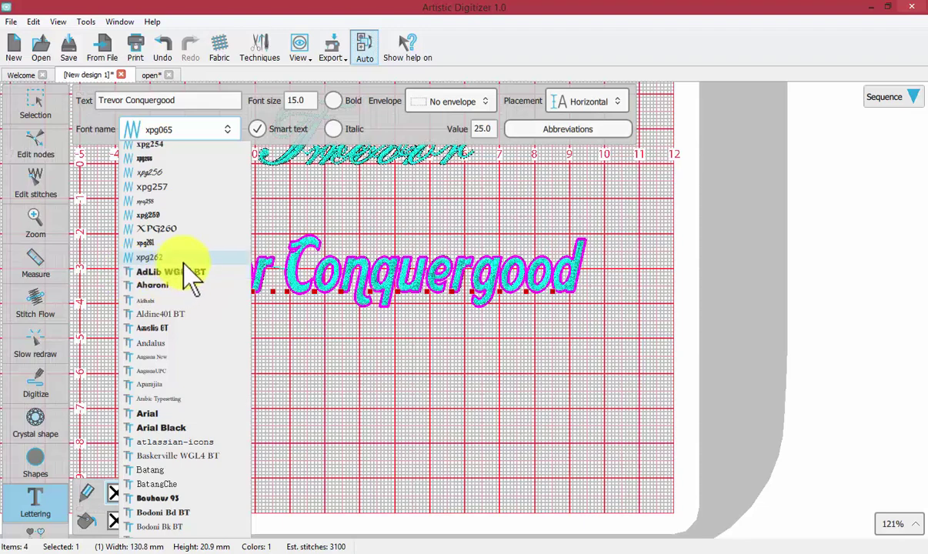
scroll(188, 277, "down", 2)
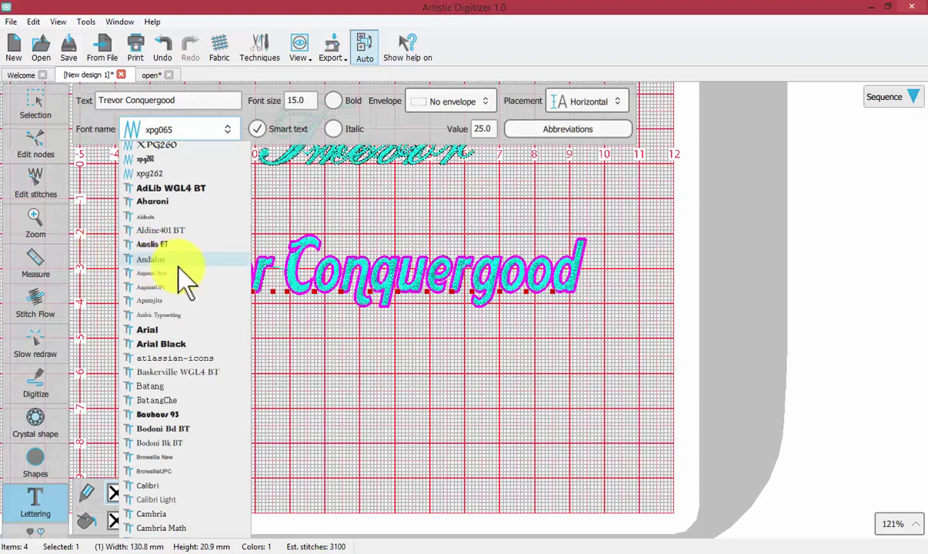
scroll(215, 301, "down", 2)
scroll(215, 302, "down", 4)
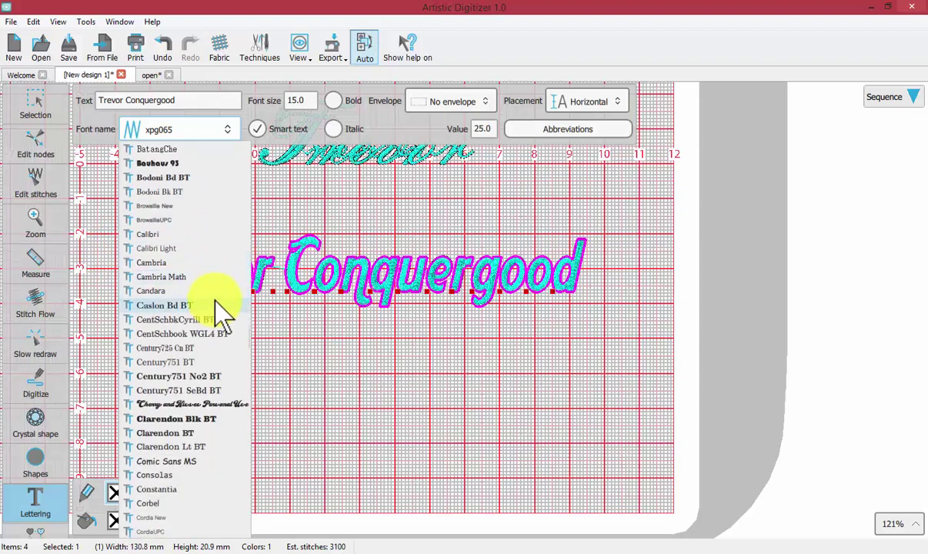
scroll(216, 302, "down", 6)
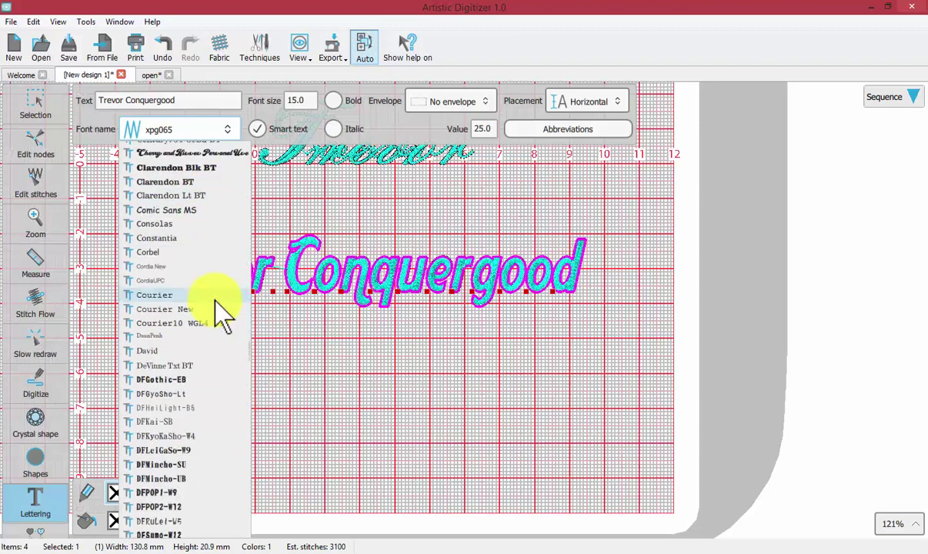
scroll(216, 303, "down", 6)
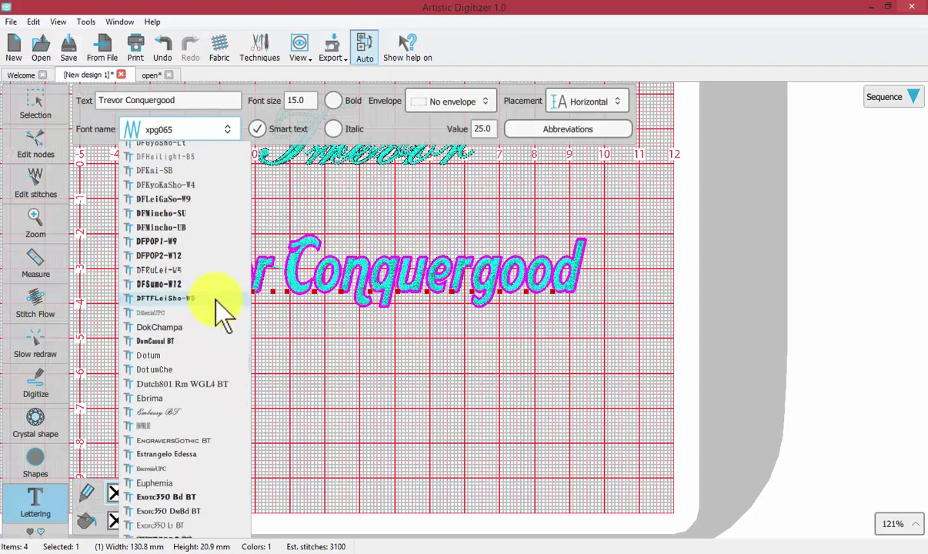
left_click(169, 410)
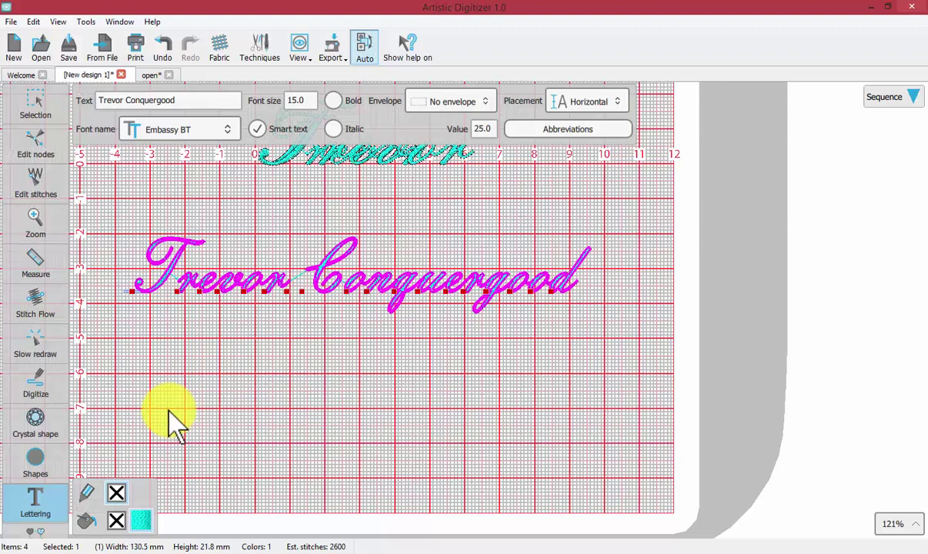
left_click(42, 492)
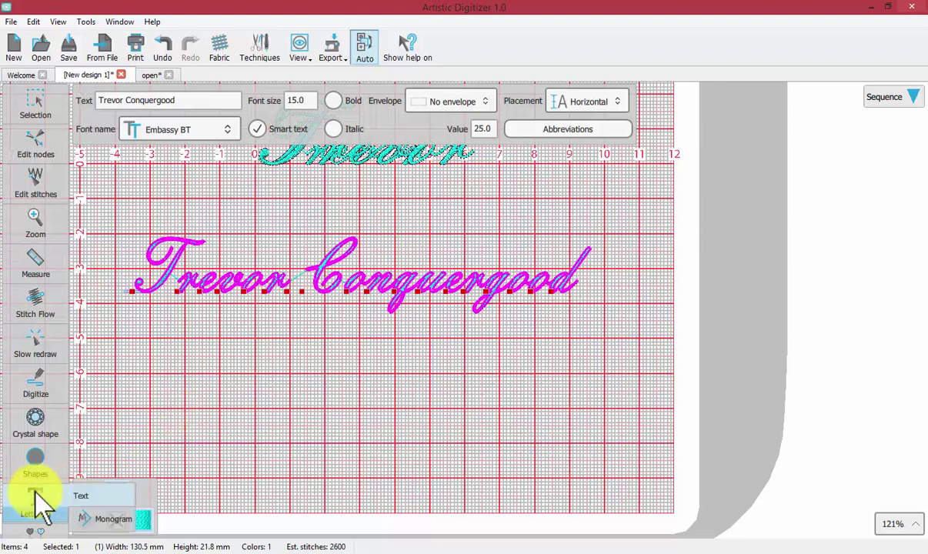
left_click(84, 495)
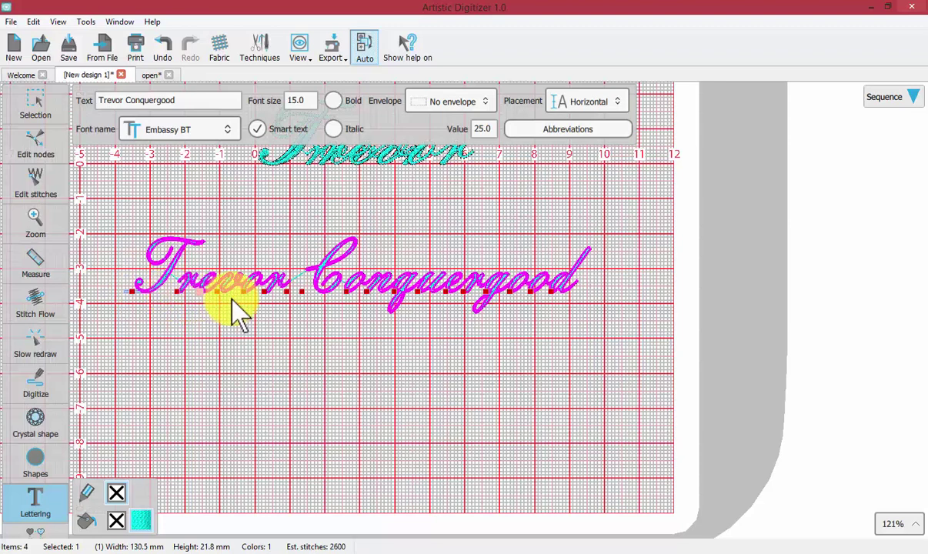
Zoom in closely on the word Trevor
left_click(24, 214)
left_click(77, 217)
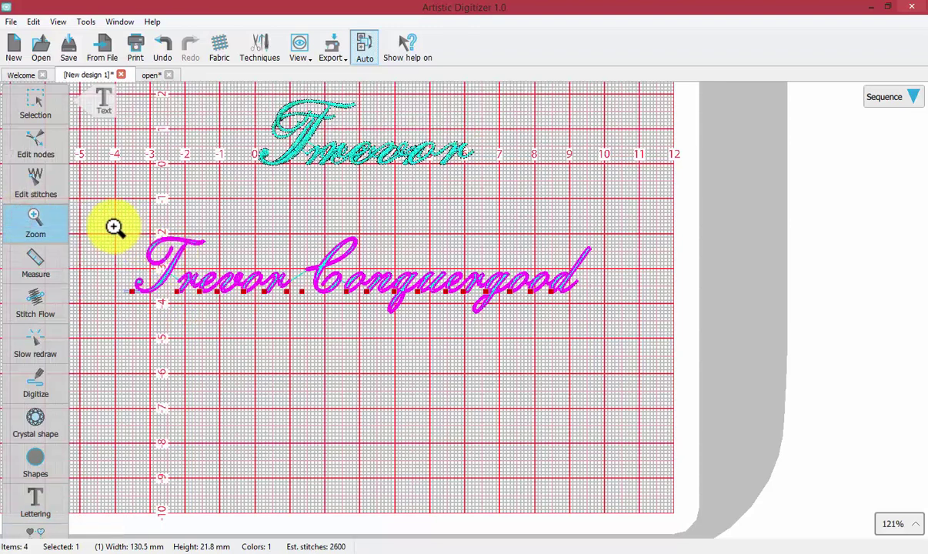
left_click_drag(114, 226, 309, 324)
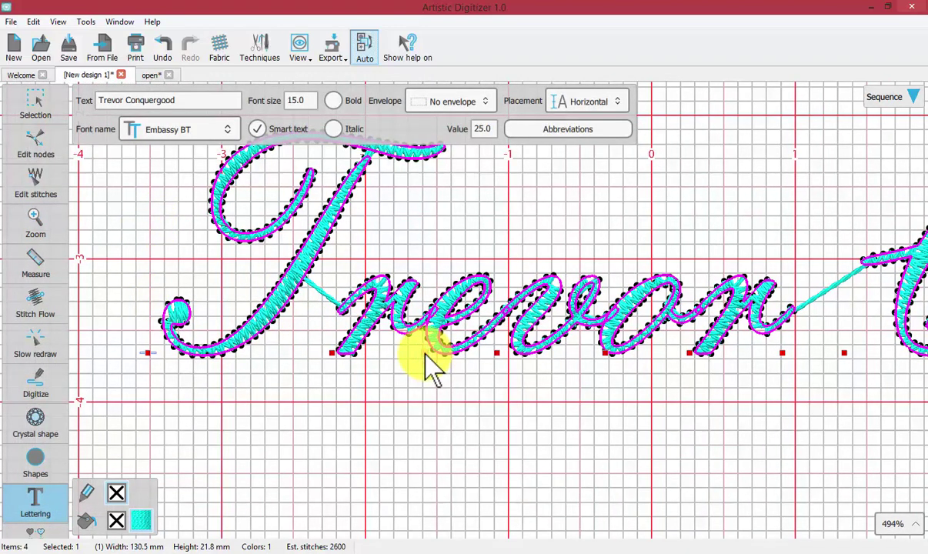
Drop the r, v, o and n below the baseline, keeping e in place, and deselect
left_click_drag(425, 375, 410, 413)
mouse_move(331, 352)
left_mouse_down()
mouse_move(321, 383)
mouse_move(300, 386)
left_mouse_up()
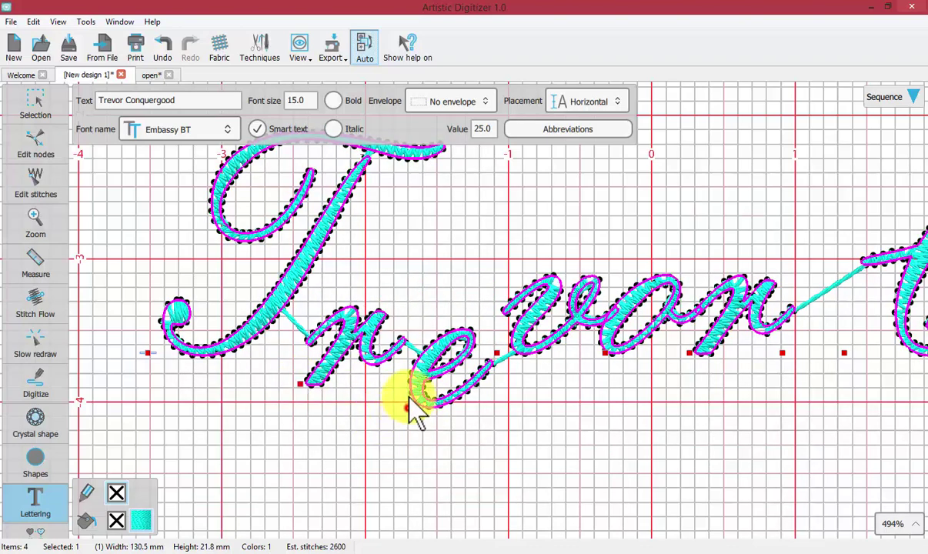
left_click_drag(410, 394, 405, 344)
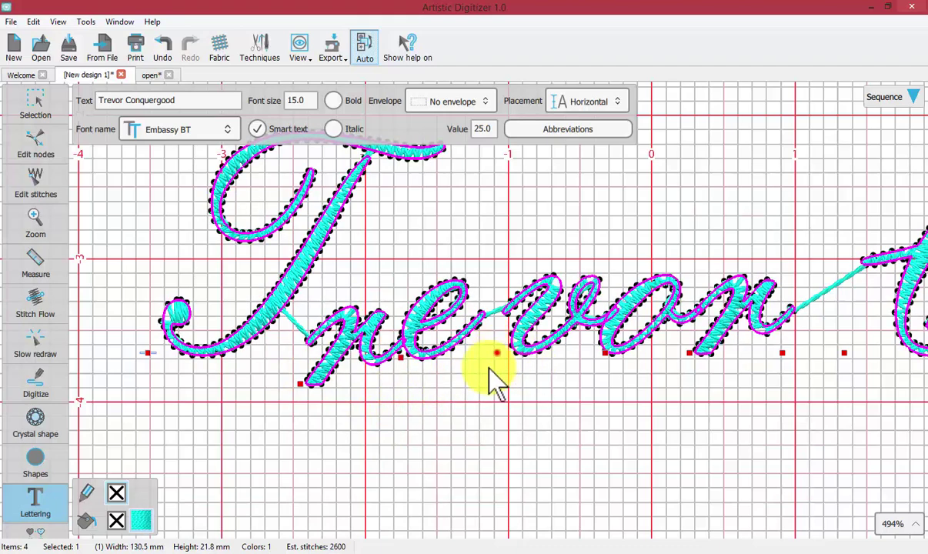
left_click_drag(496, 353, 453, 411)
left_click_drag(607, 351, 578, 374)
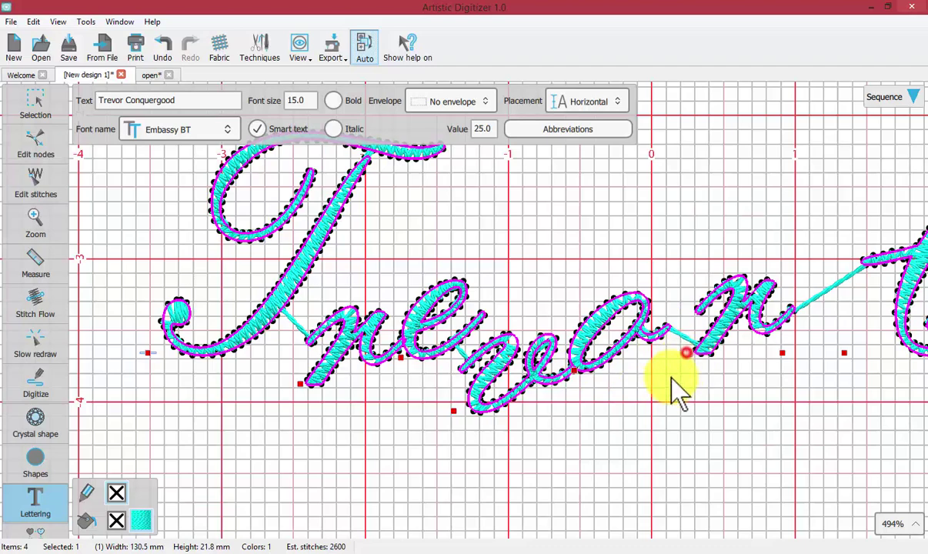
left_click_drag(670, 382, 624, 429)
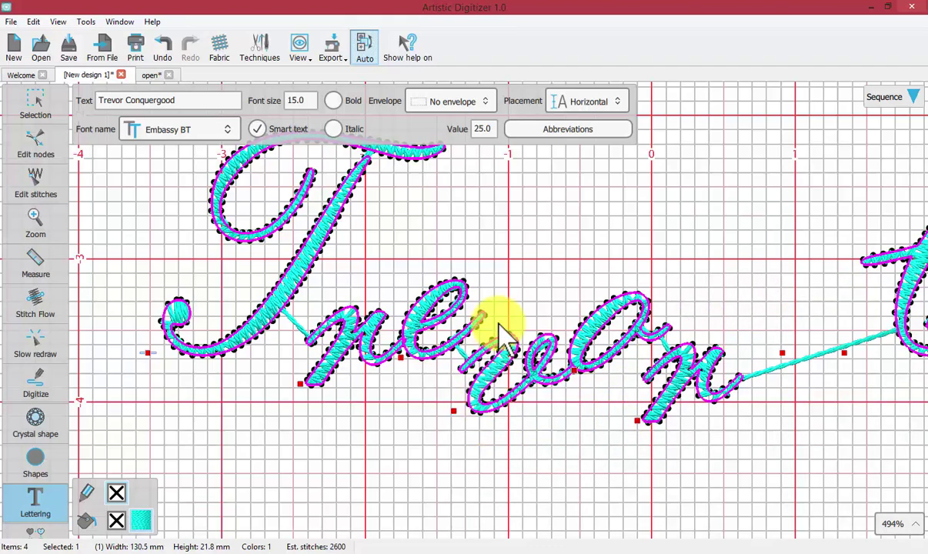
scroll(501, 331, "up", 2)
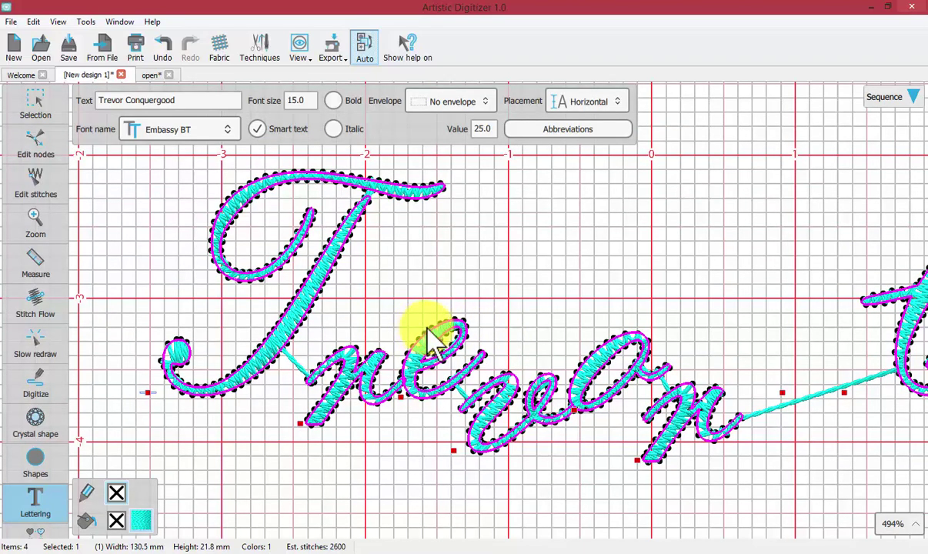
left_click(624, 487)
scroll(568, 445, "down", 2)
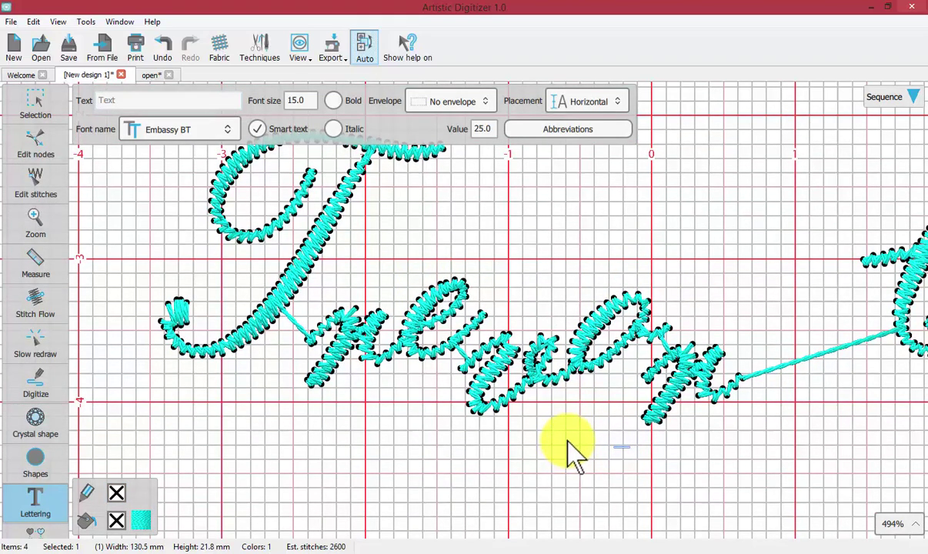
scroll(565, 442, "down", 5)
Add new lettering 'AVMNO' below the existing name
left_click(36, 502)
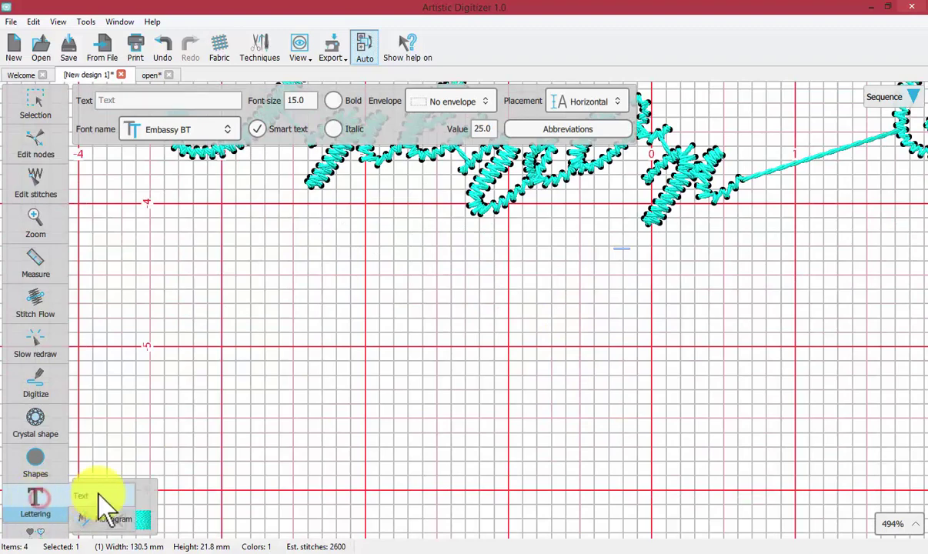
left_click(243, 425)
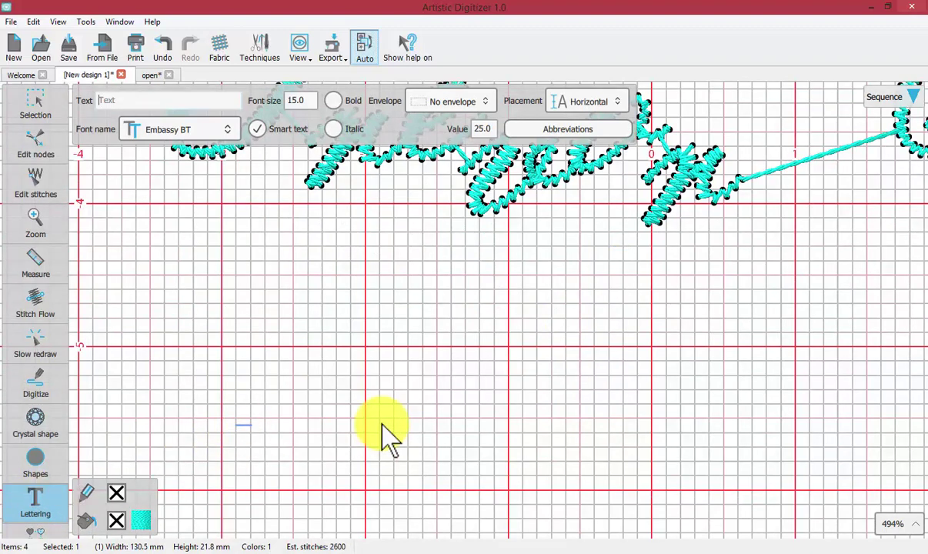
type("AV")
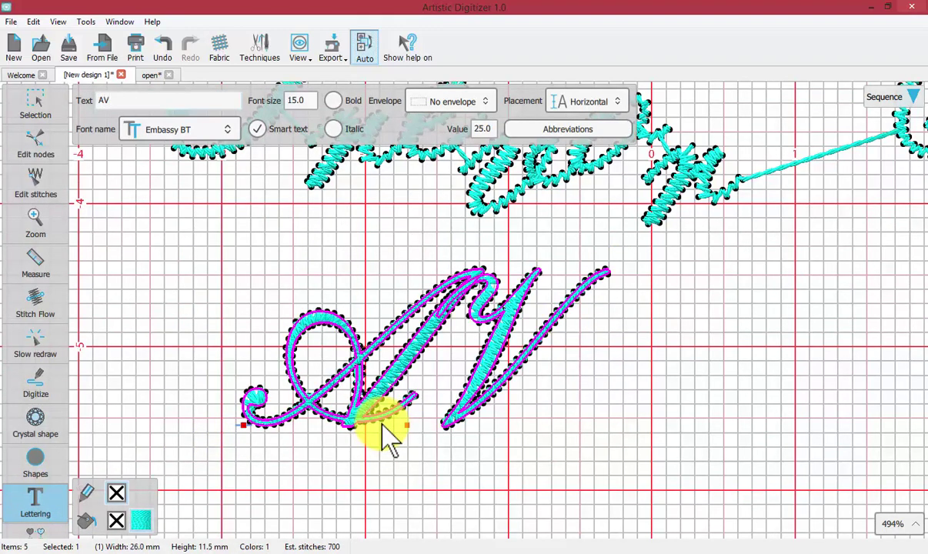
type("MNO")
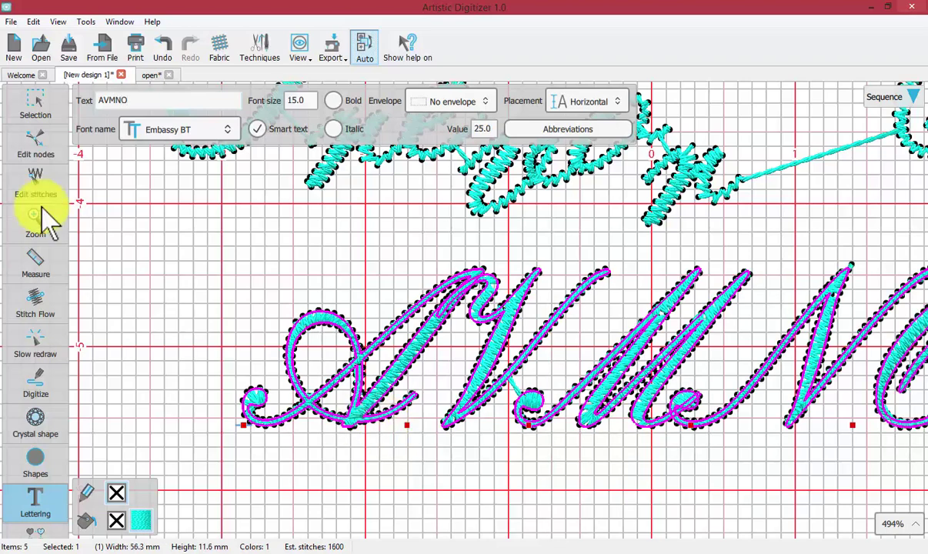
left_click(36, 100)
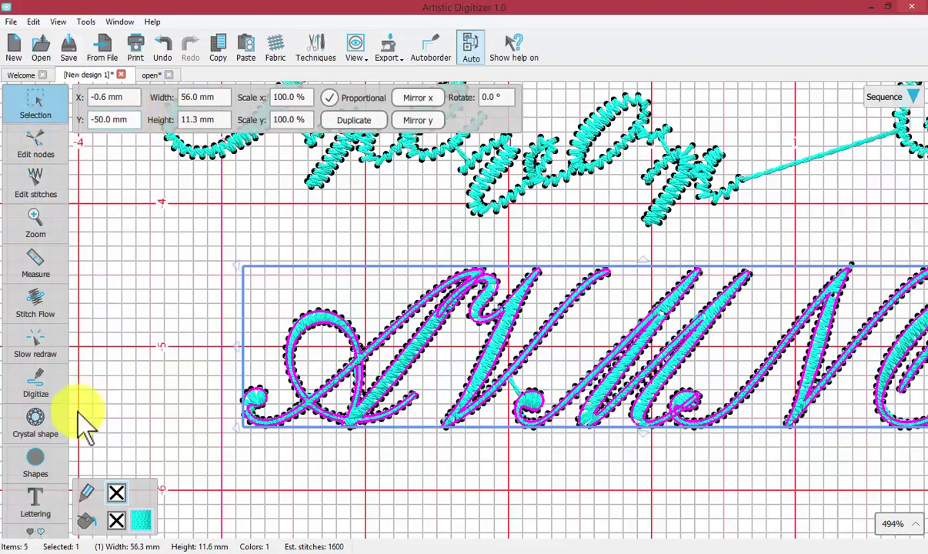
Change the AVMNO lettering's font from Embassy BT to Arial
left_click(43, 503)
left_click(80, 496)
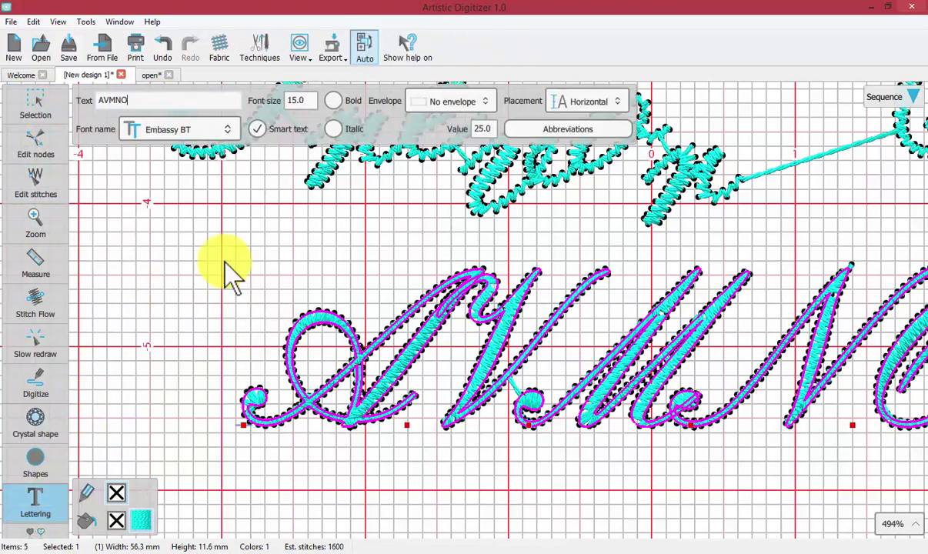
left_click(183, 129)
scroll(186, 188, "up", 11)
scroll(186, 184, "up", 9)
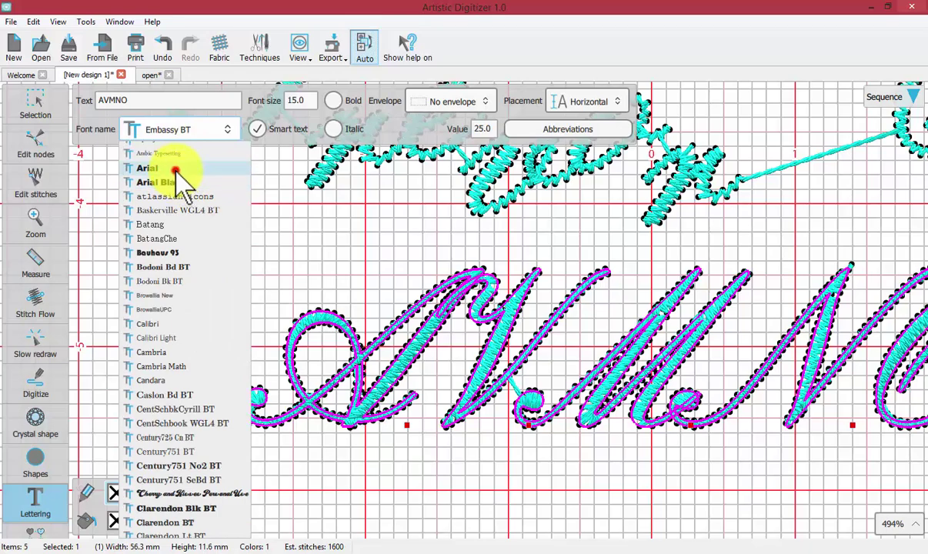
left_click(176, 171)
left_click(27, 216)
left_click(27, 219)
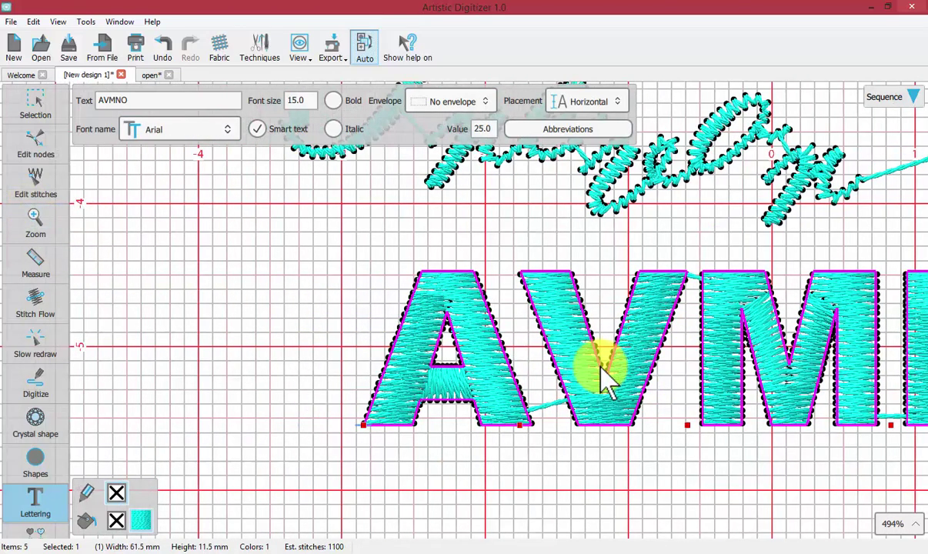
Nudge the V left, drop the M below the others and move the N closer
scroll(604, 377, "right", 5)
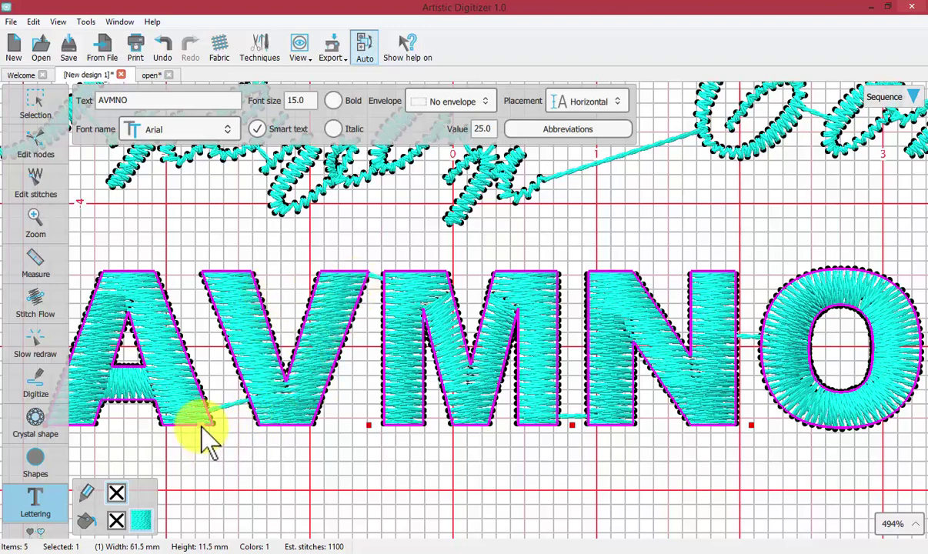
left_click_drag(209, 427, 186, 432)
left_click(357, 425)
left_click_drag(355, 427, 301, 385)
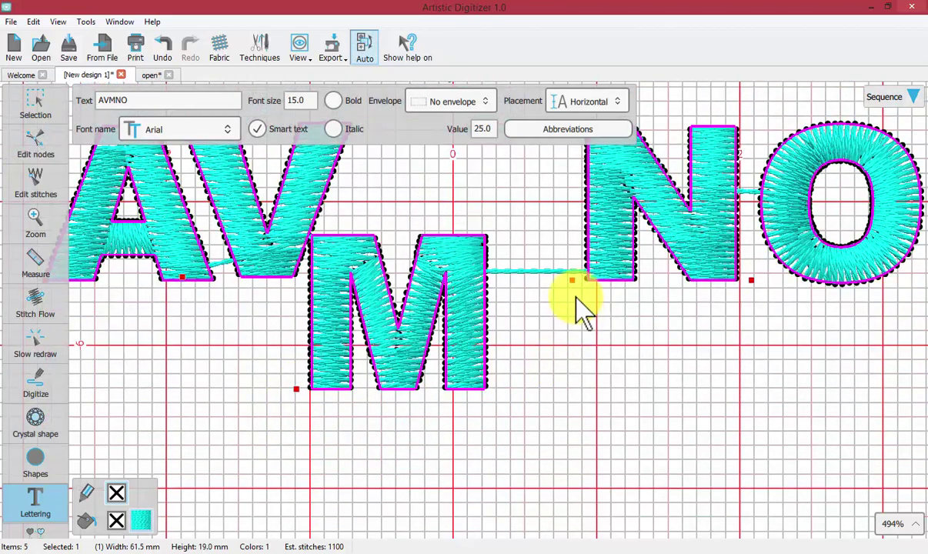
left_click_drag(574, 286, 491, 282)
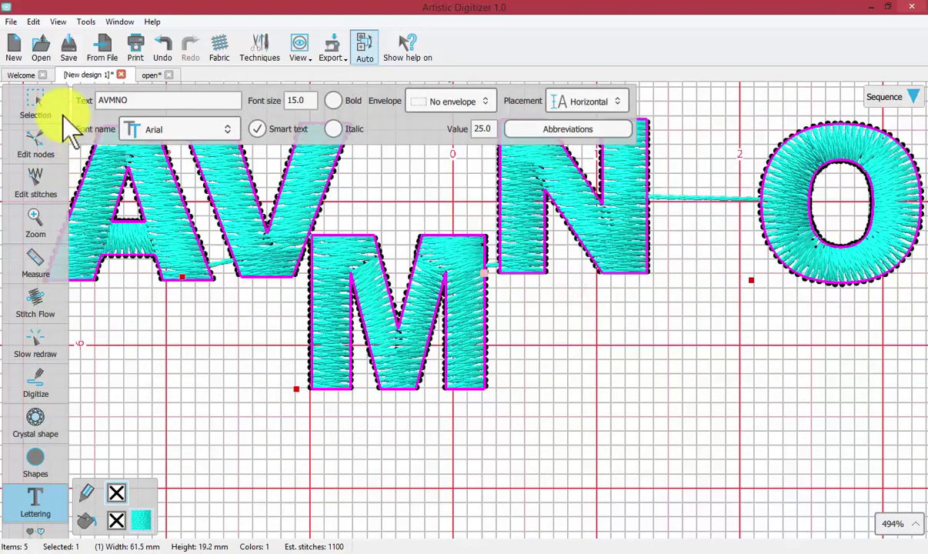
left_click(34, 93)
left_click(208, 327)
scroll(212, 331, "up", 3)
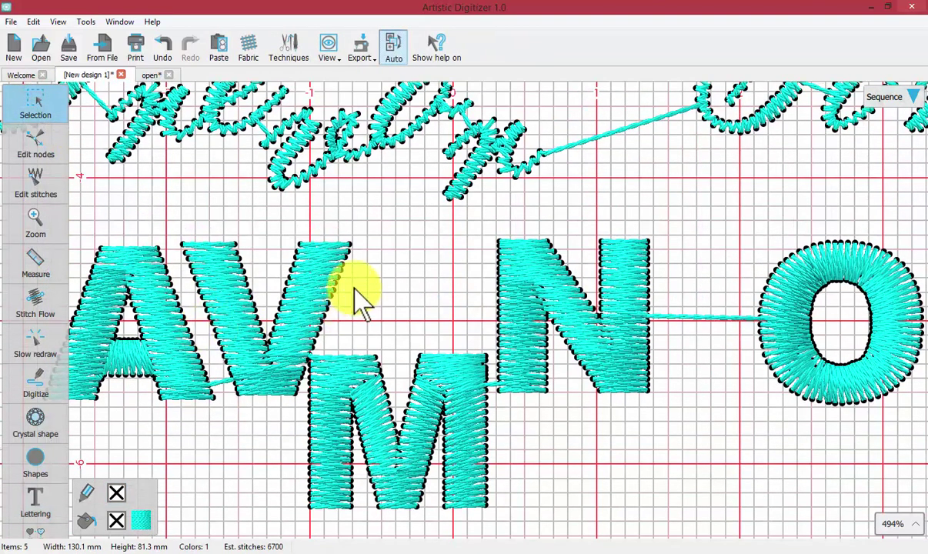
Raise the V above the other AVMNO letters and deselect to view the result
left_click(338, 291)
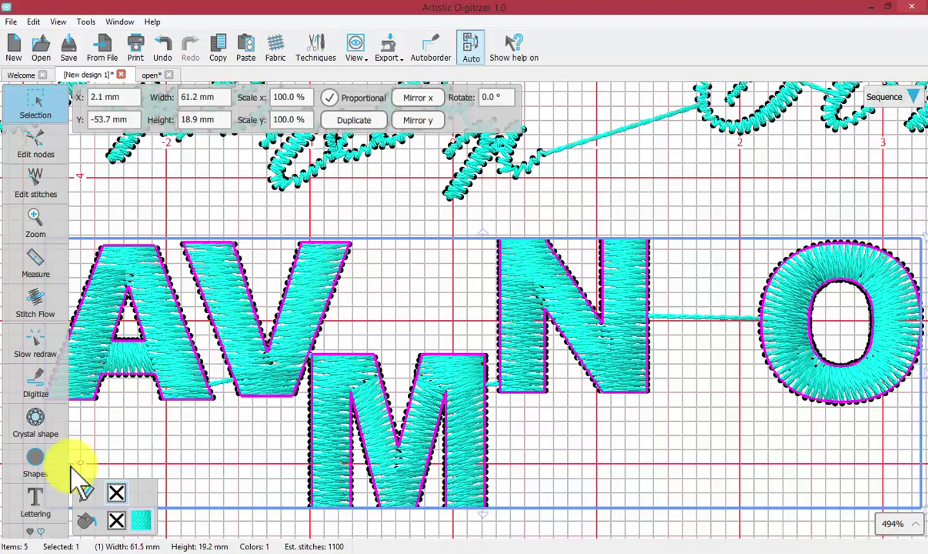
left_click(36, 507)
left_click(82, 496)
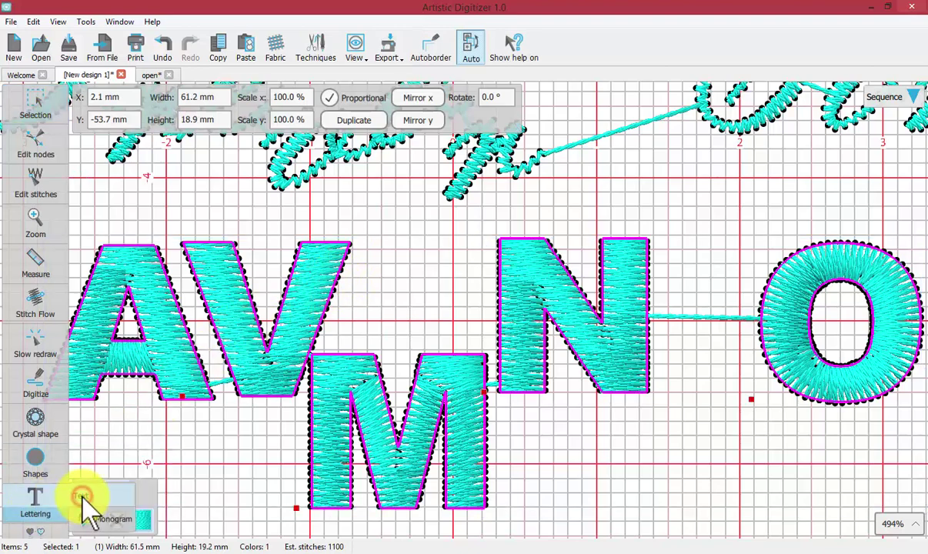
left_click_drag(161, 408, 205, 327)
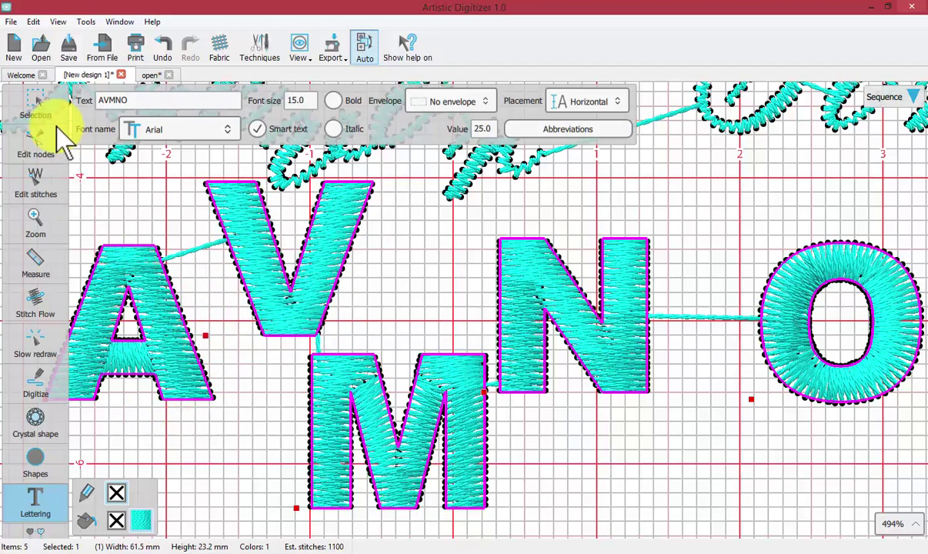
left_click(41, 100)
left_click(411, 273)
scroll(411, 273, "down", 1)
scroll(411, 269, "up", 3)
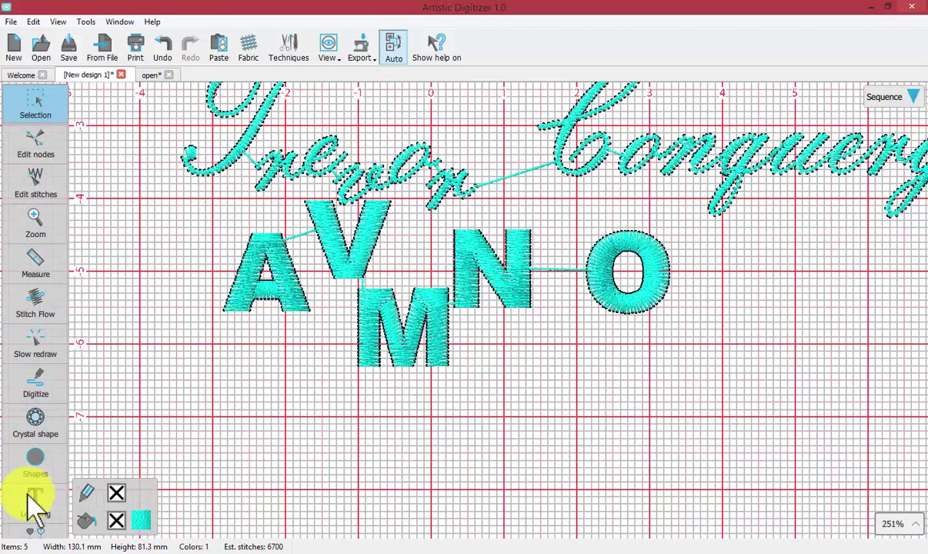
left_click(31, 499)
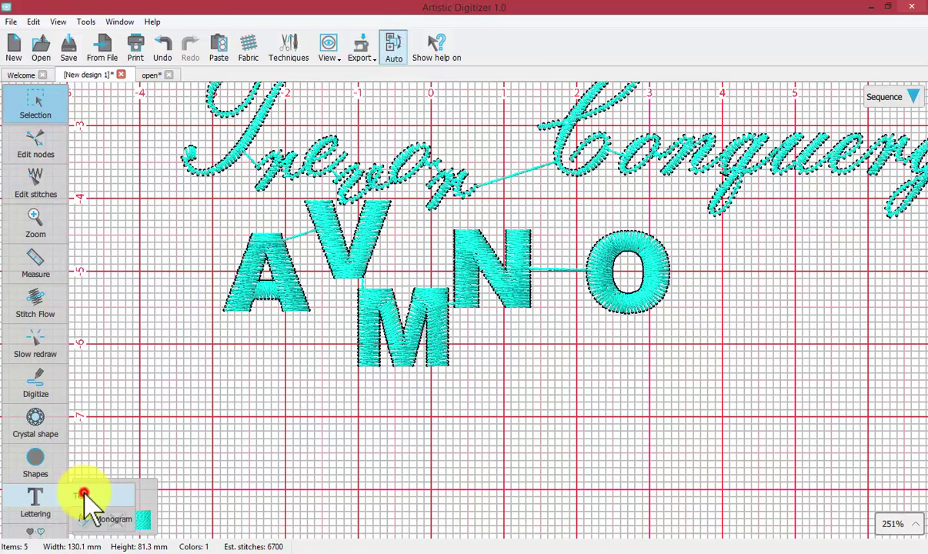
left_click(85, 493)
left_click(233, 488)
left_click(36, 104)
left_click(30, 507)
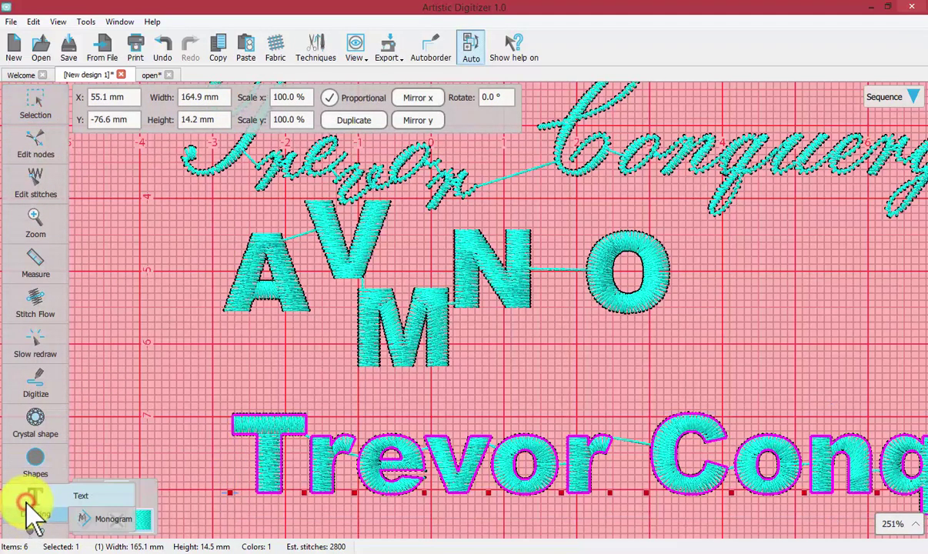
left_click(31, 500)
left_click(300, 100)
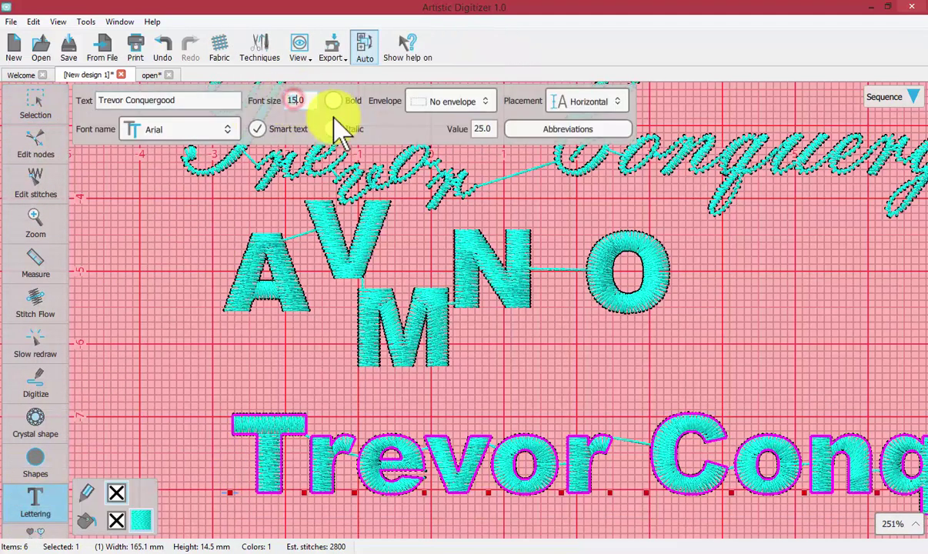
type("10.0")
key("Return")
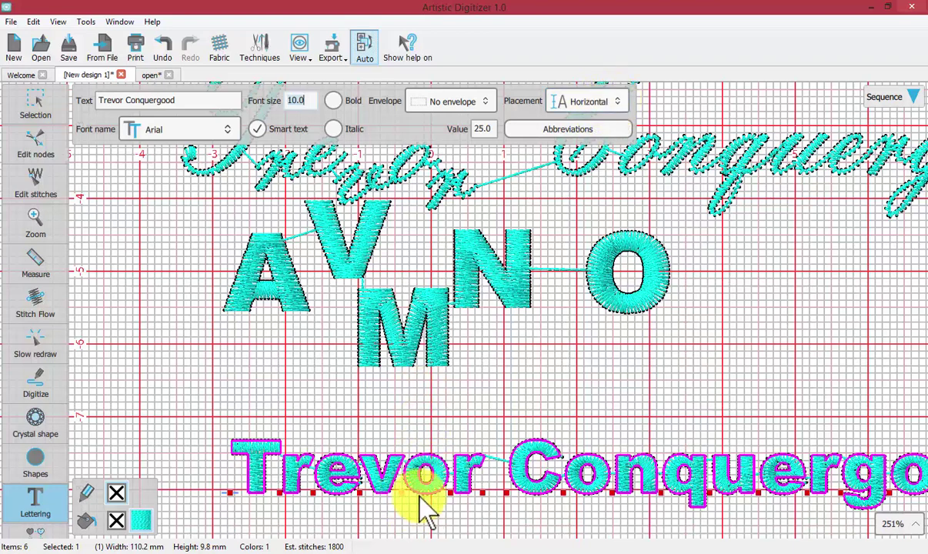
Set the lettering's placement to On line segment
left_click(584, 101)
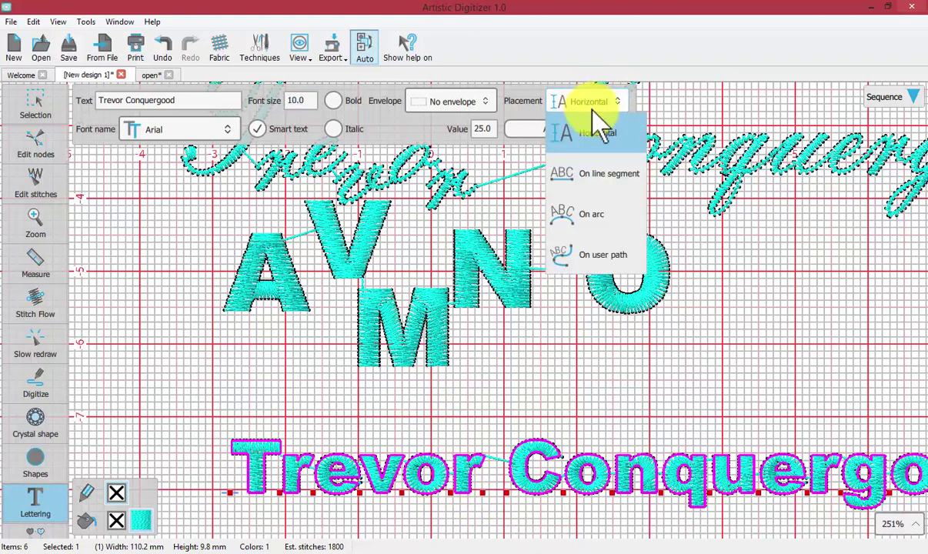
left_click(605, 173)
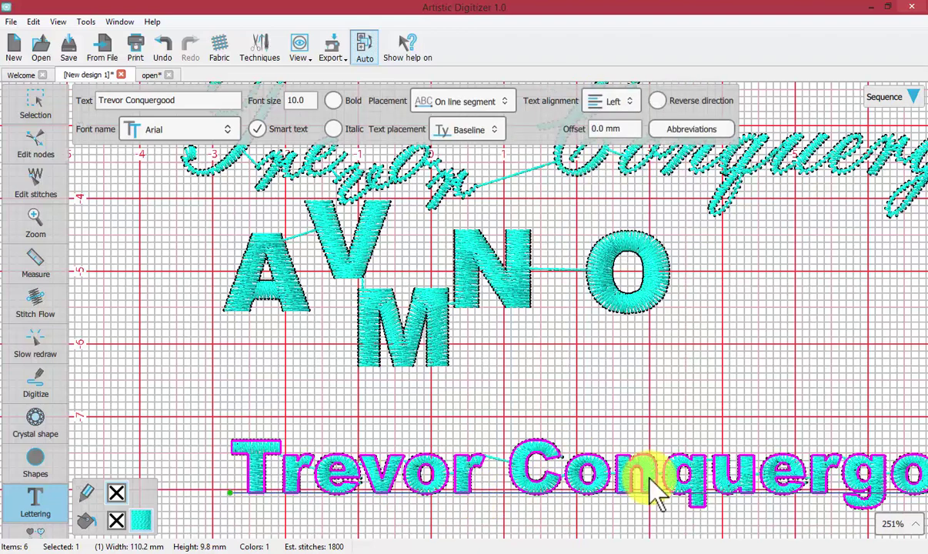
scroll(651, 473, "down", 2)
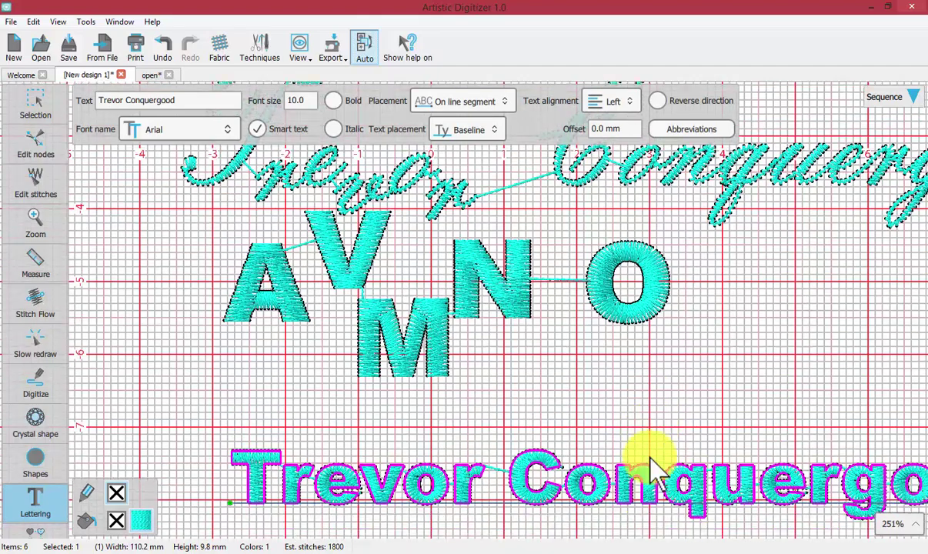
scroll(651, 473, "down", 3)
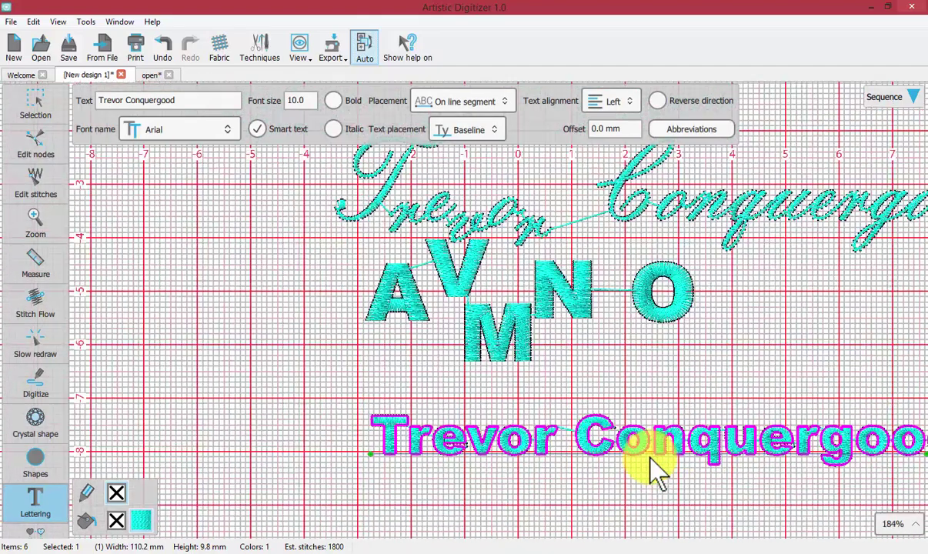
scroll(651, 473, "left", 3)
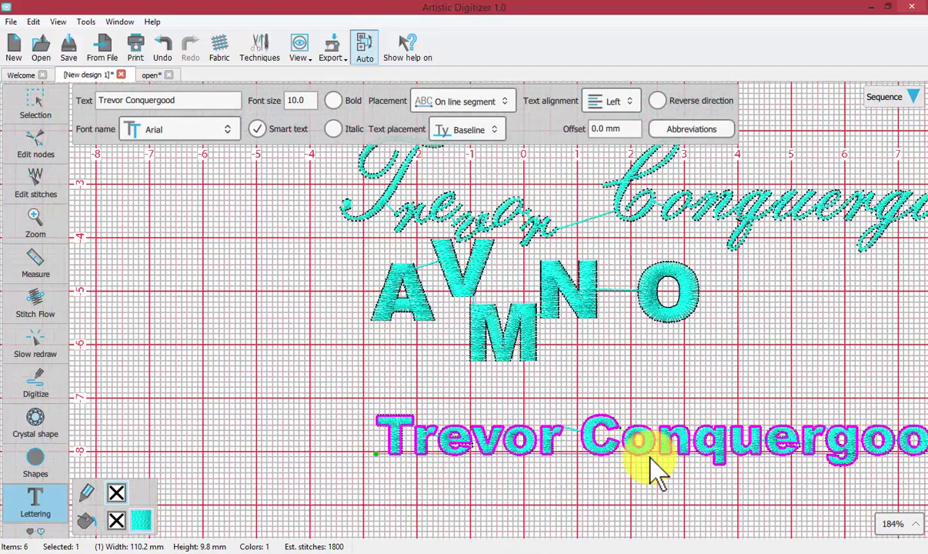
scroll(653, 471, "right", 3)
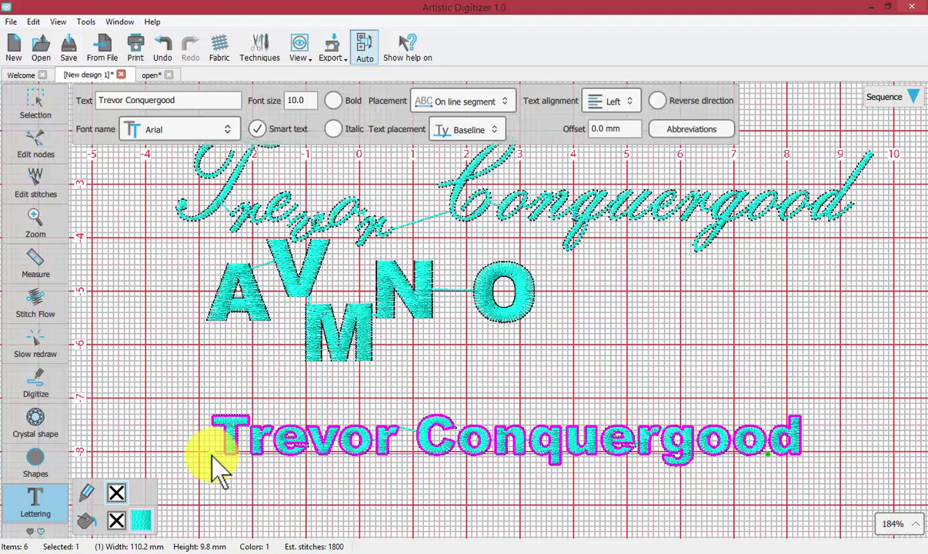
Drag the line segment's ends so the text slants upward to the right
left_click_drag(213, 454, 214, 493)
scroll(503, 408, "down", 3)
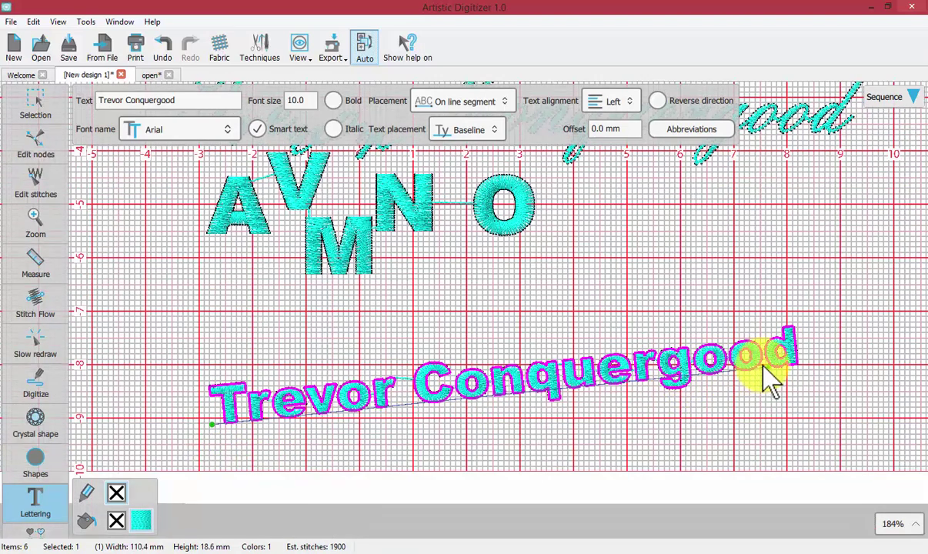
left_click_drag(746, 366, 869, 218)
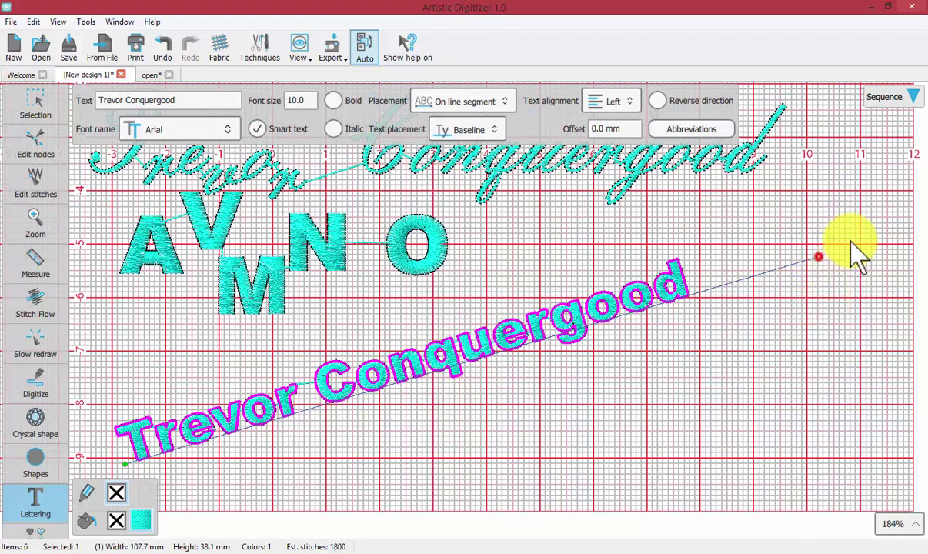
left_click_drag(820, 257, 820, 244)
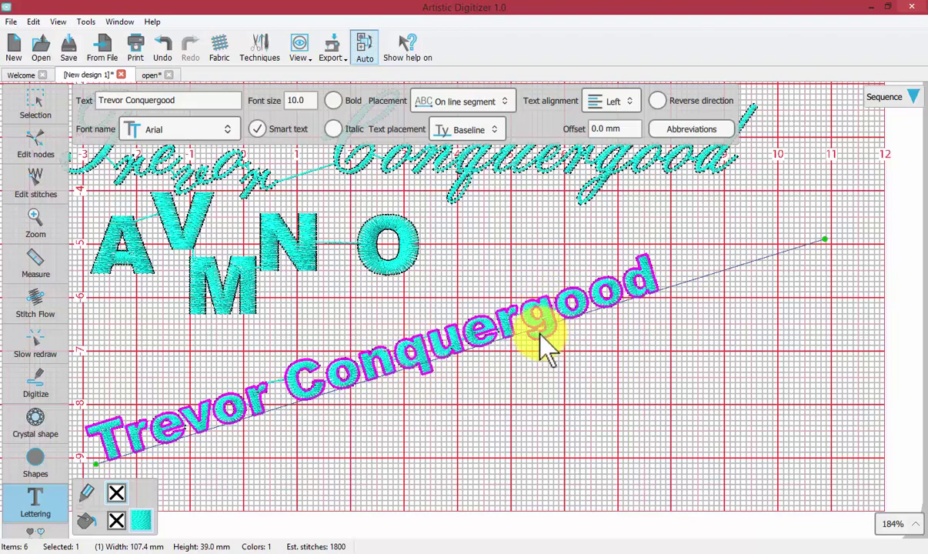
Try Top, Ascent, Baseline and Bottom text placements, settling on Baseline
left_click(491, 131)
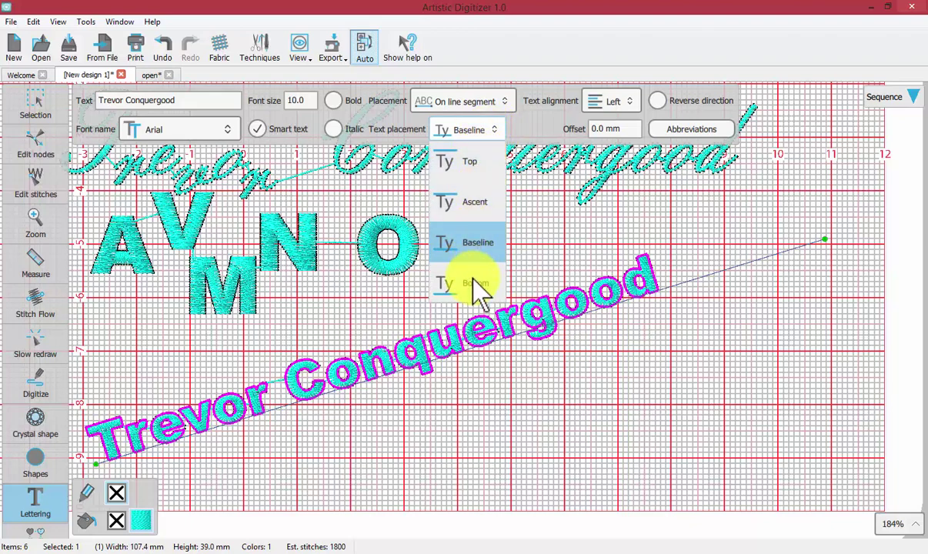
left_click(471, 160)
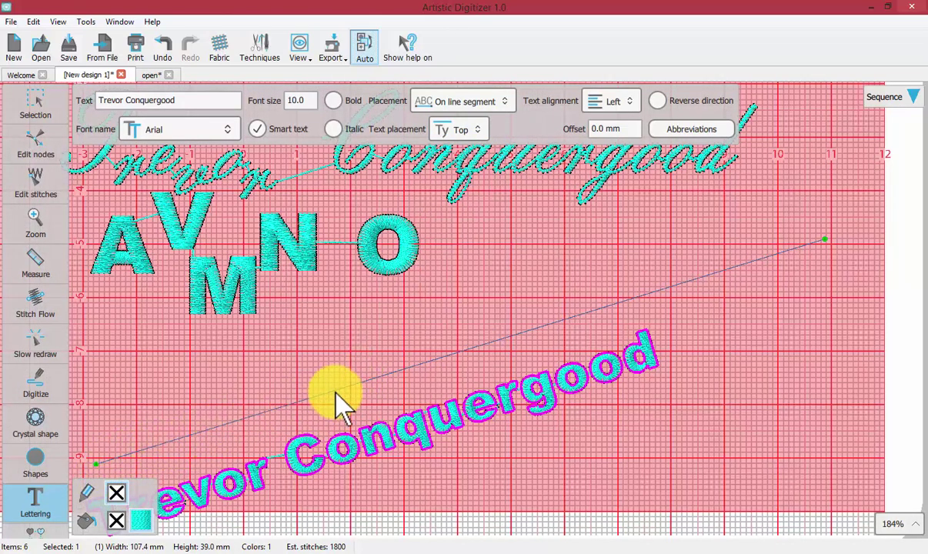
left_click(481, 138)
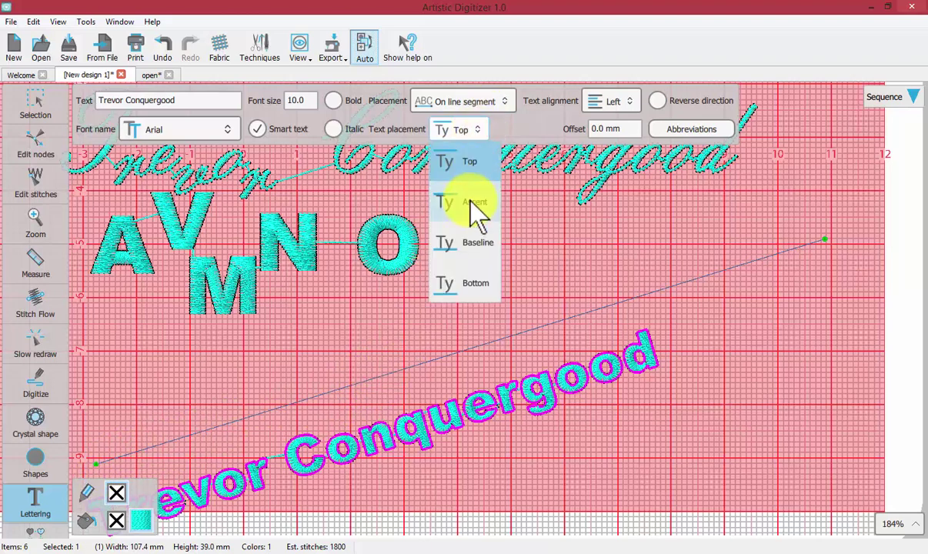
left_click(472, 202)
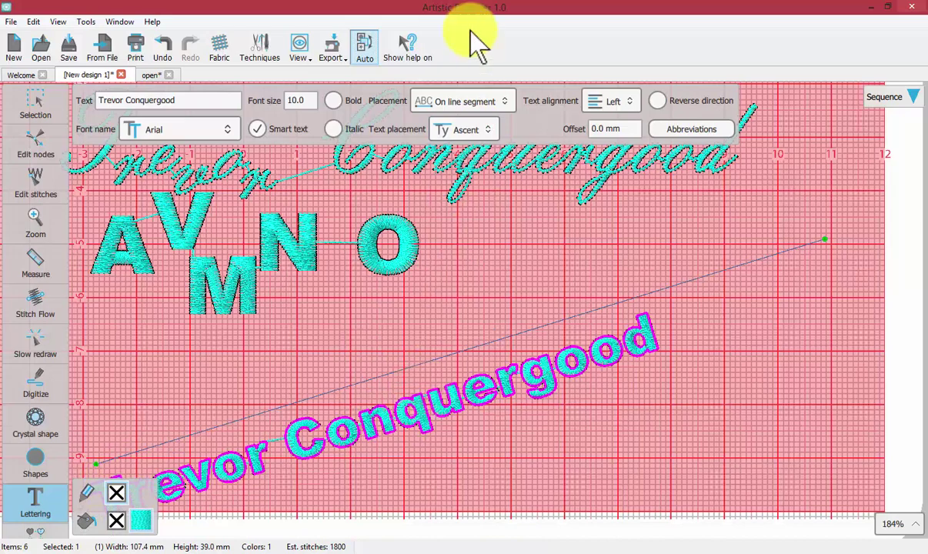
left_click(488, 130)
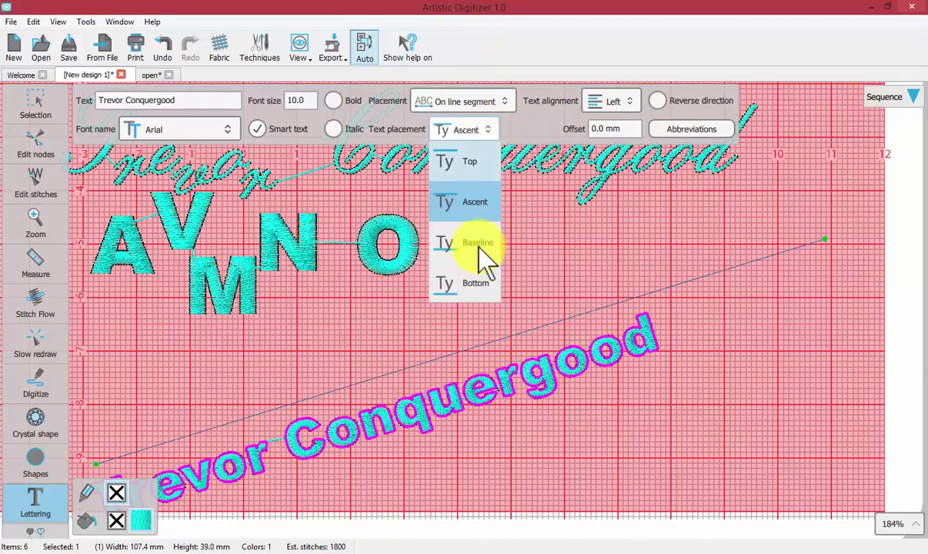
left_click(478, 242)
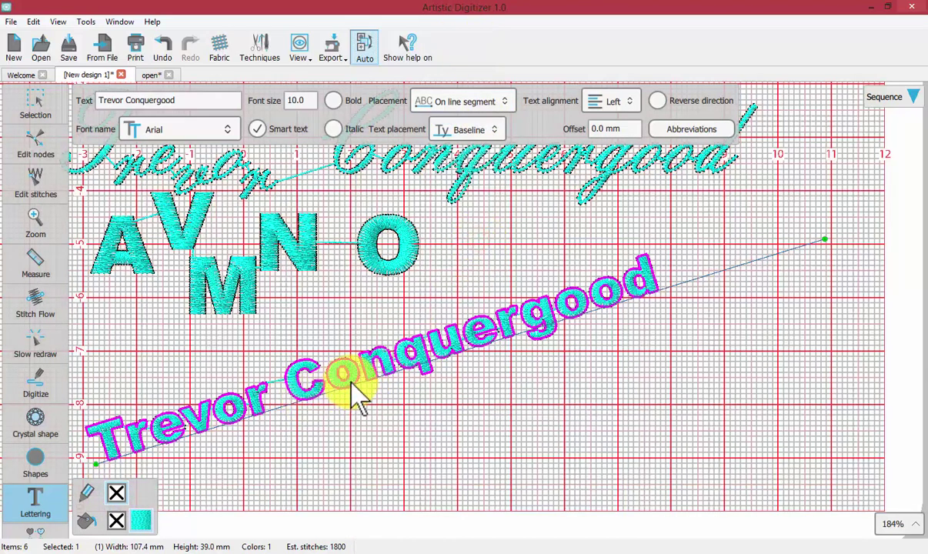
left_click(470, 130)
left_click(470, 285)
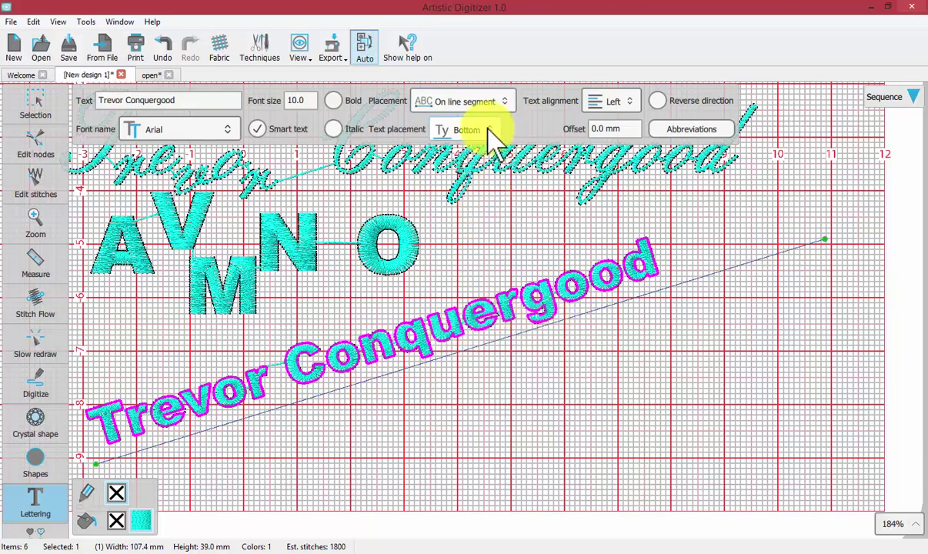
left_click(466, 129)
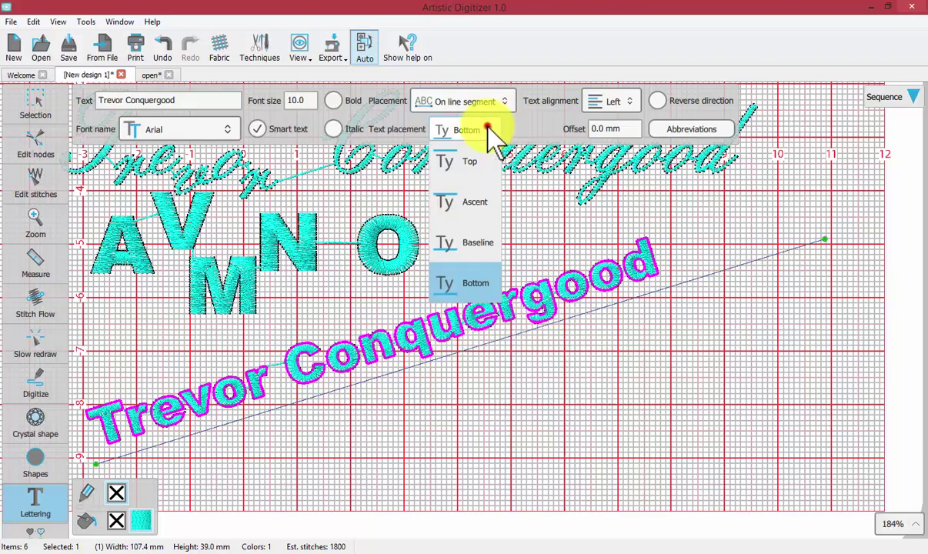
left_click(472, 245)
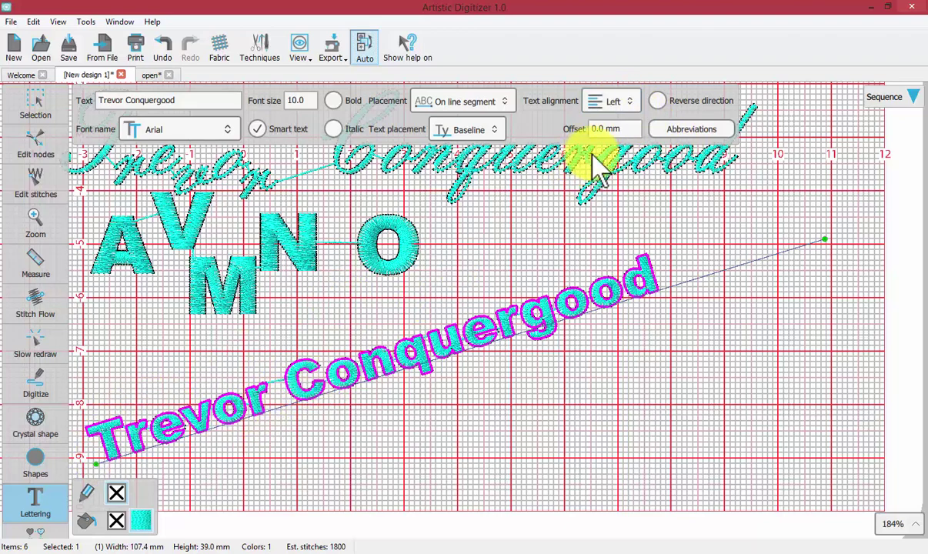
Try Right and Center text alignment, then set it to Full
left_click(621, 102)
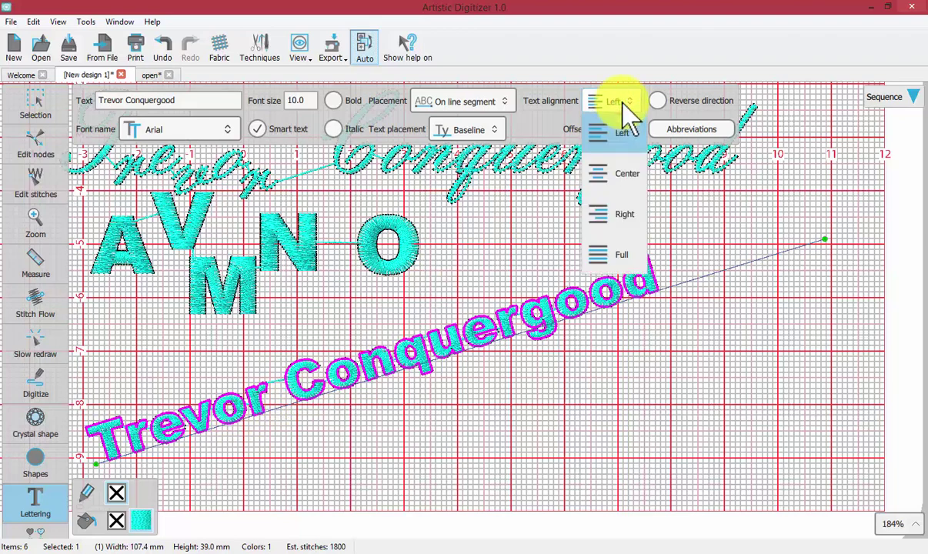
left_click(622, 214)
left_click(614, 101)
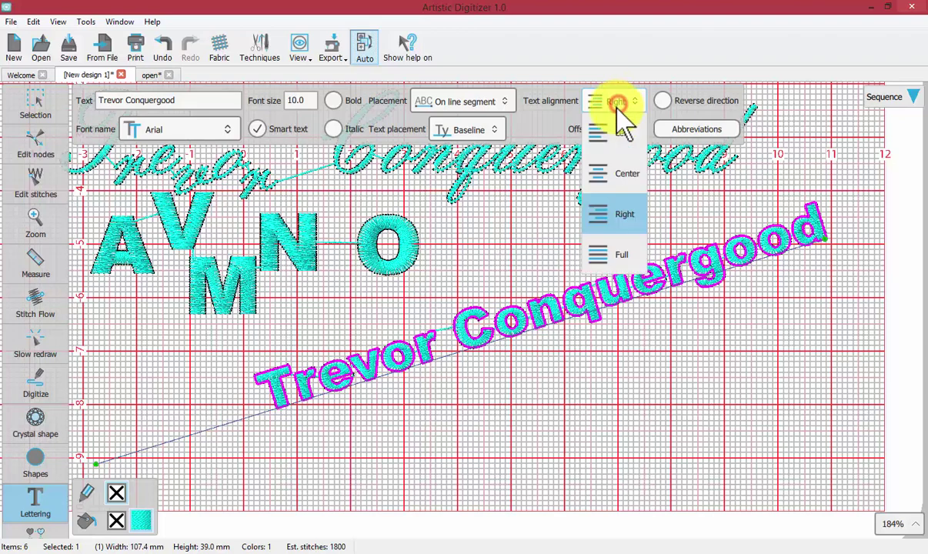
left_click(617, 176)
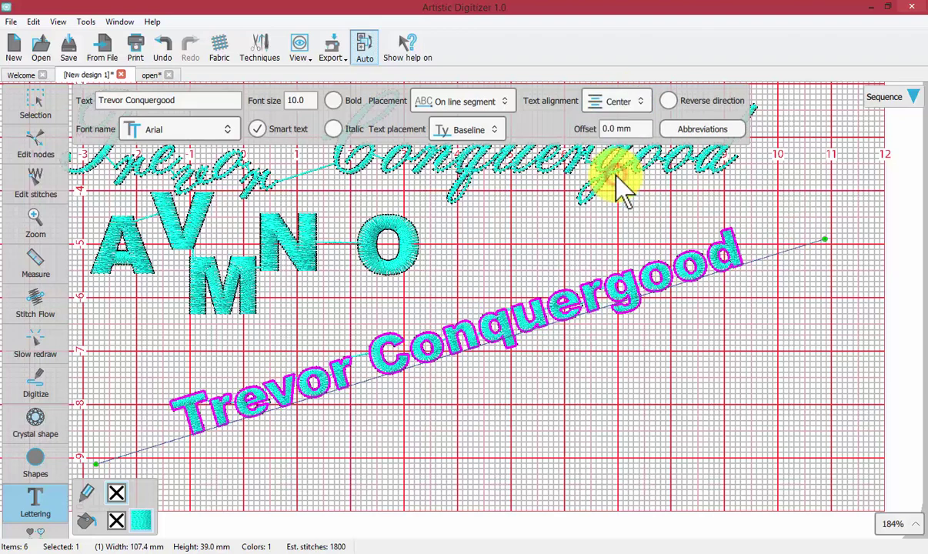
left_click(638, 101)
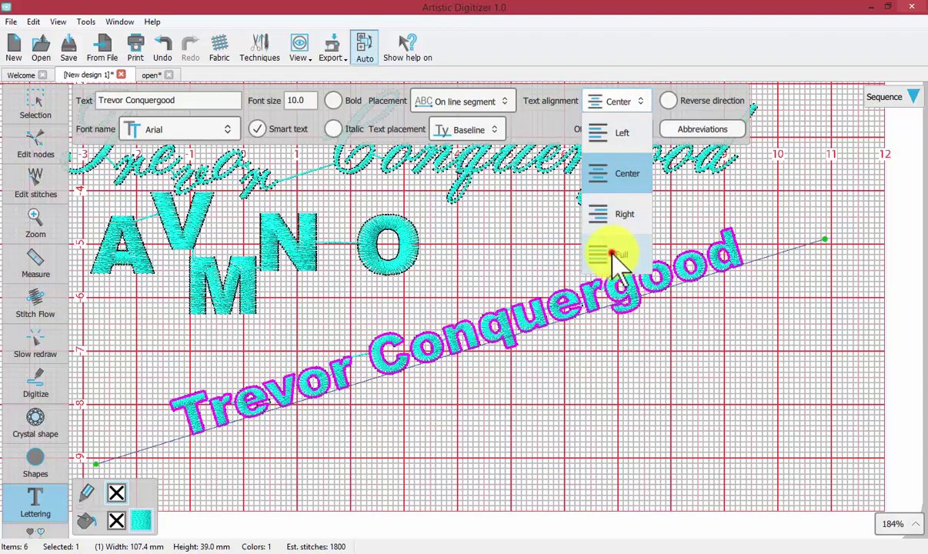
left_click(605, 248)
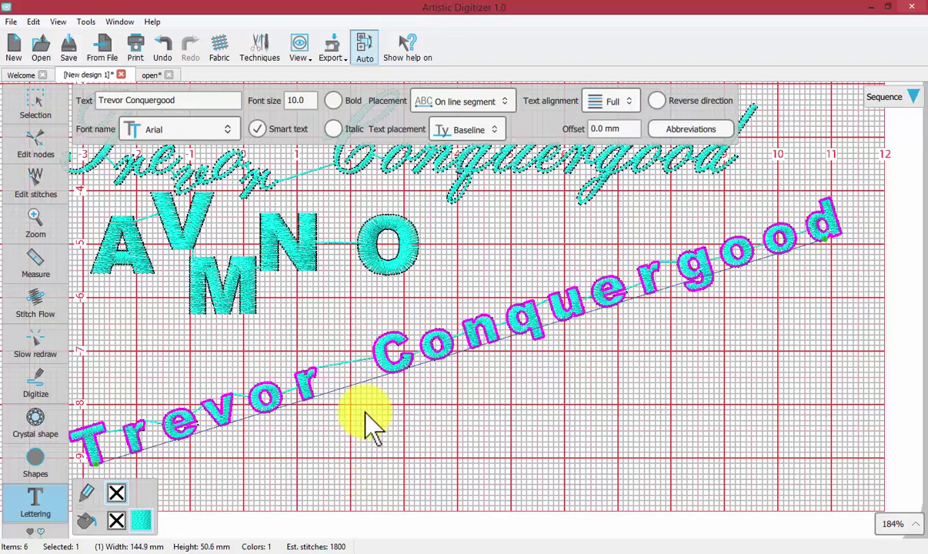
Move the line's start and end handles until the line is nearly horizontal
left_click(84, 464)
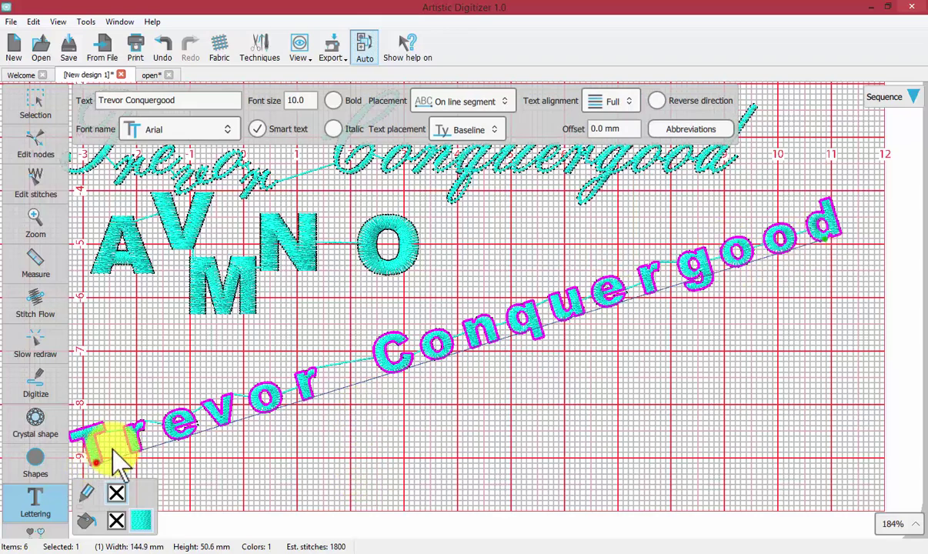
left_click_drag(140, 442, 320, 392)
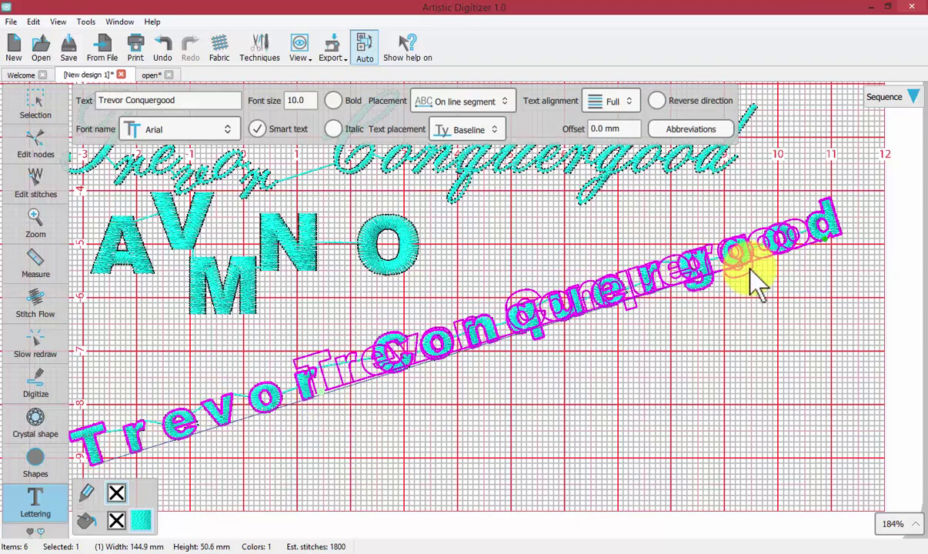
left_click_drag(828, 239, 846, 351)
left_click_drag(294, 394, 225, 401)
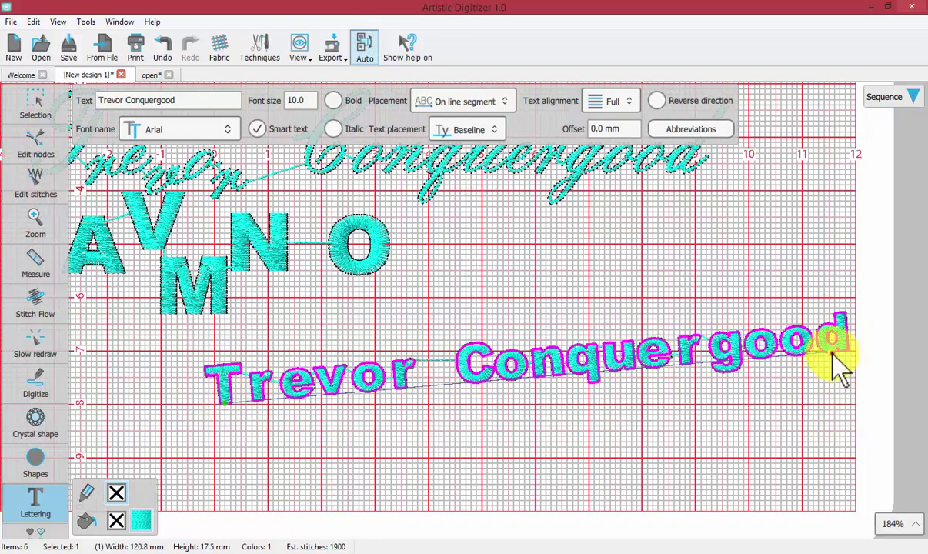
left_click_drag(831, 355, 800, 380)
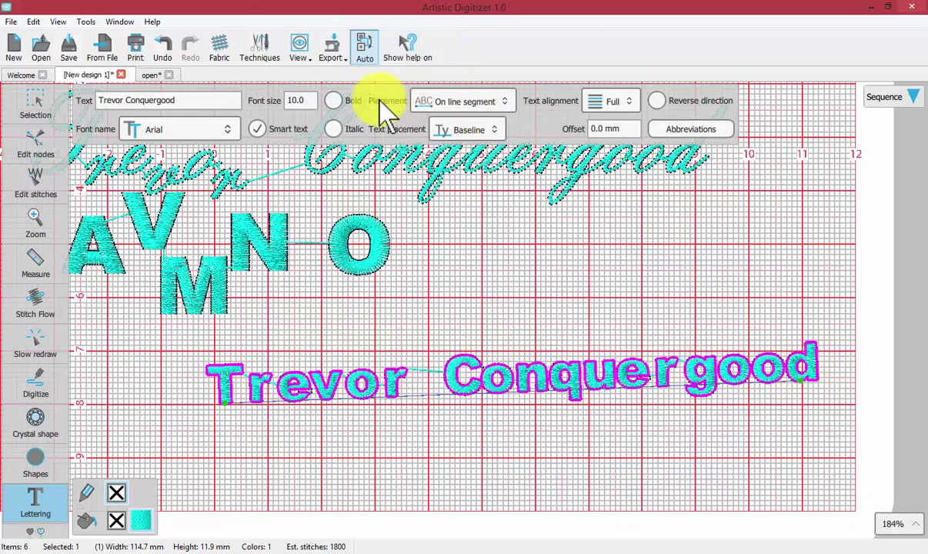
Put the lettering on an arc and lower the arc's start and end points
left_click(494, 98)
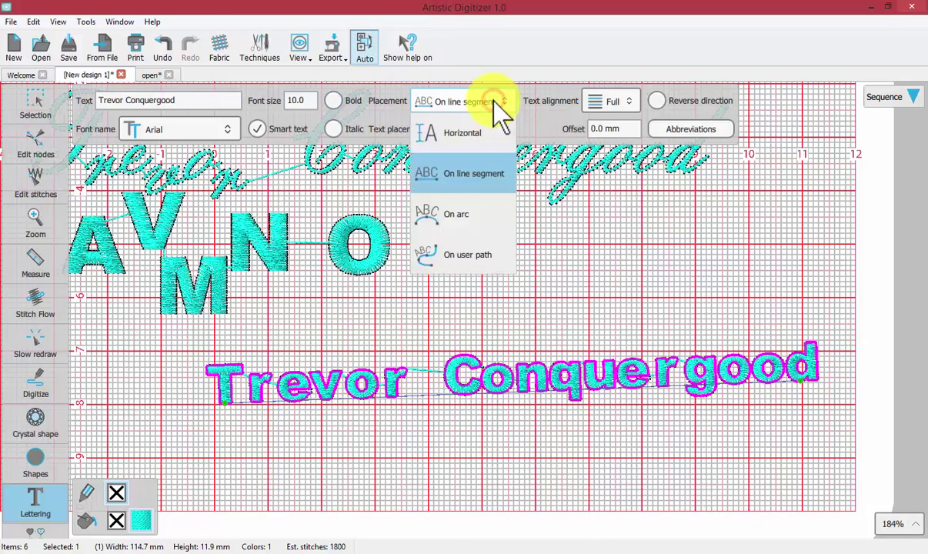
left_click(471, 218)
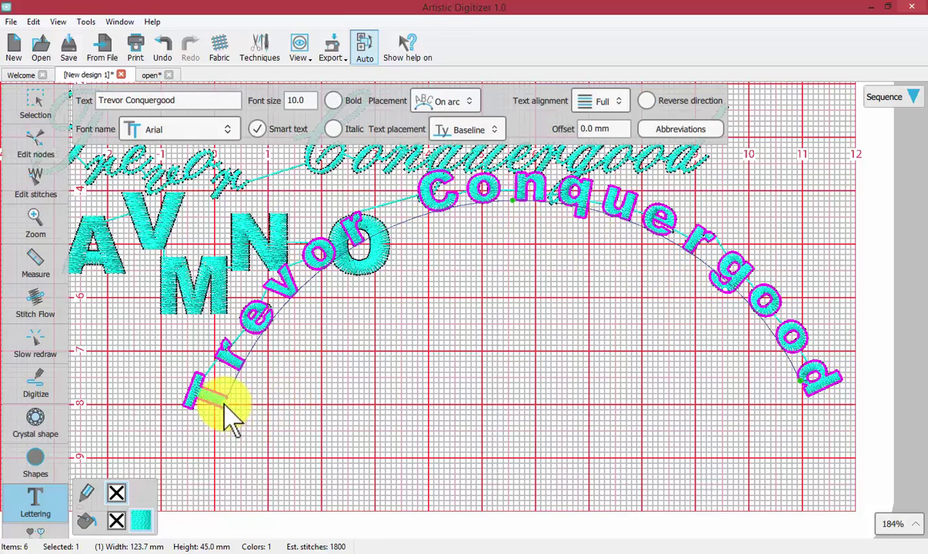
left_click_drag(223, 403, 229, 444)
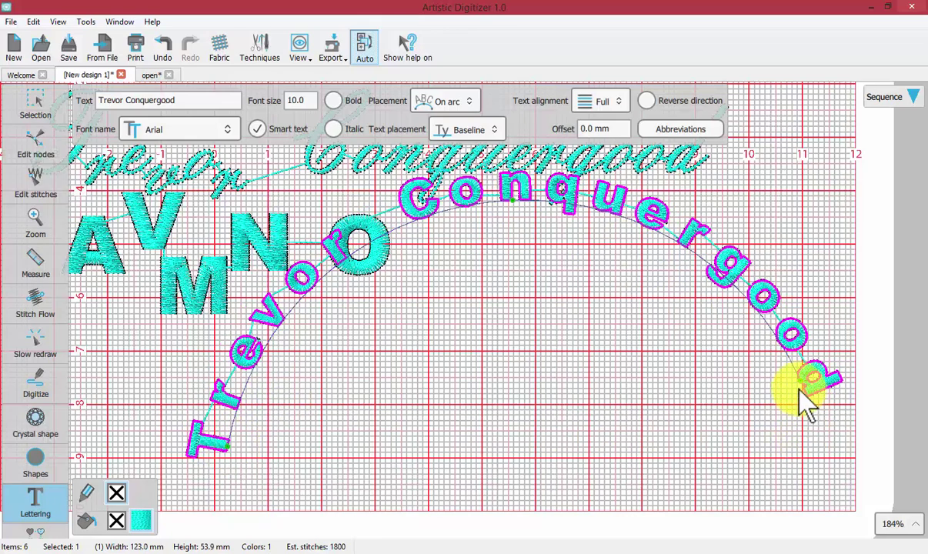
left_click_drag(784, 413, 598, 456)
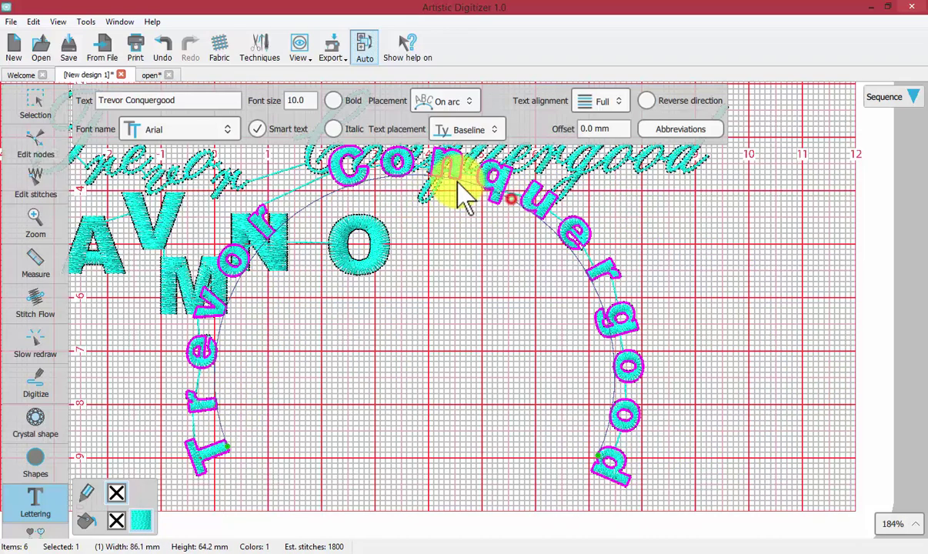
Adjust the arc's top height and end width into a smooth rainbow curve
left_click_drag(415, 178, 451, 353)
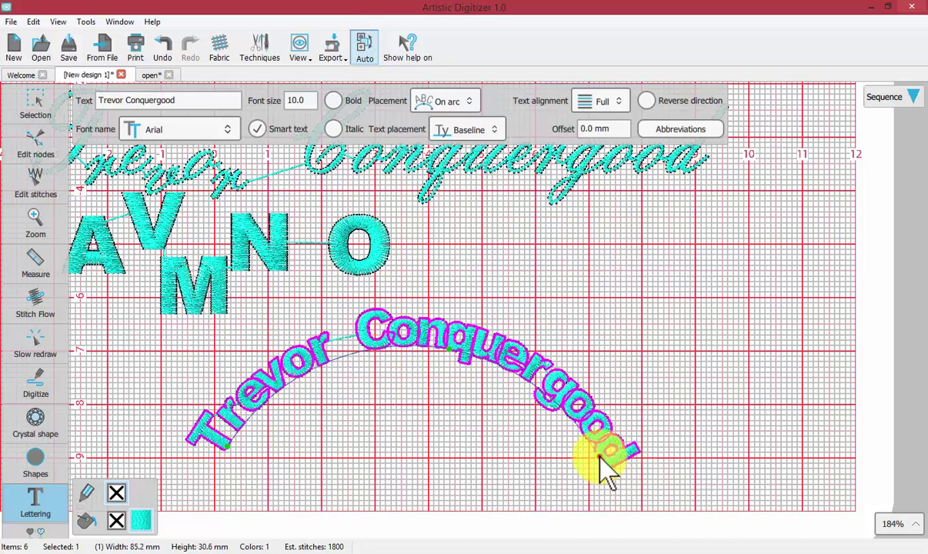
left_click_drag(605, 460, 762, 454)
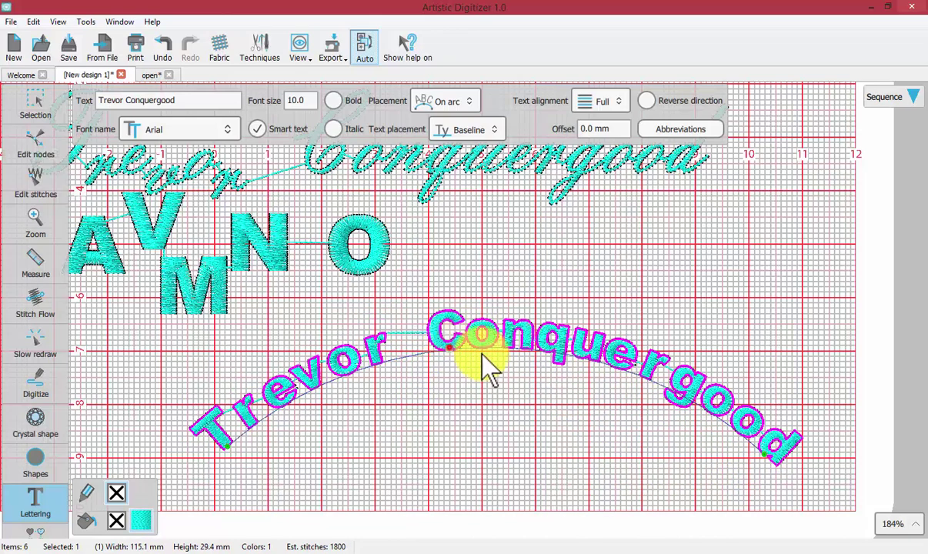
left_click_drag(524, 356, 484, 296)
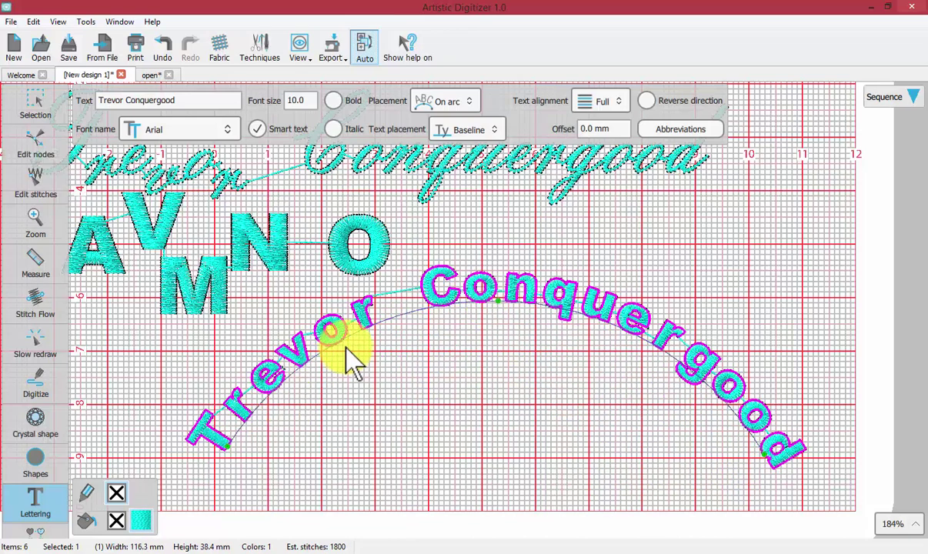
left_click_drag(229, 449, 233, 456)
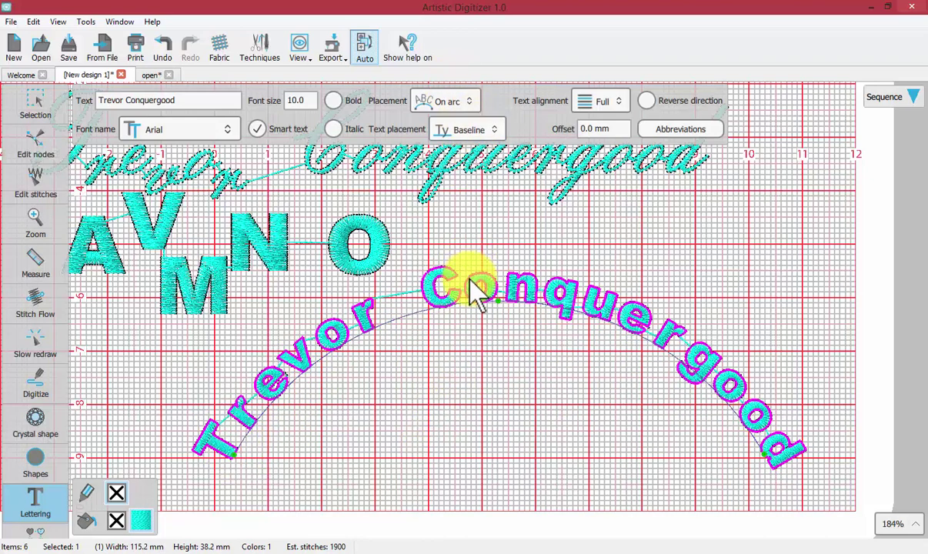
scroll(480, 293, "up", 1)
scroll(507, 342, "down", 5)
scroll(490, 138, "down", 1)
scroll(493, 215, "up", 1)
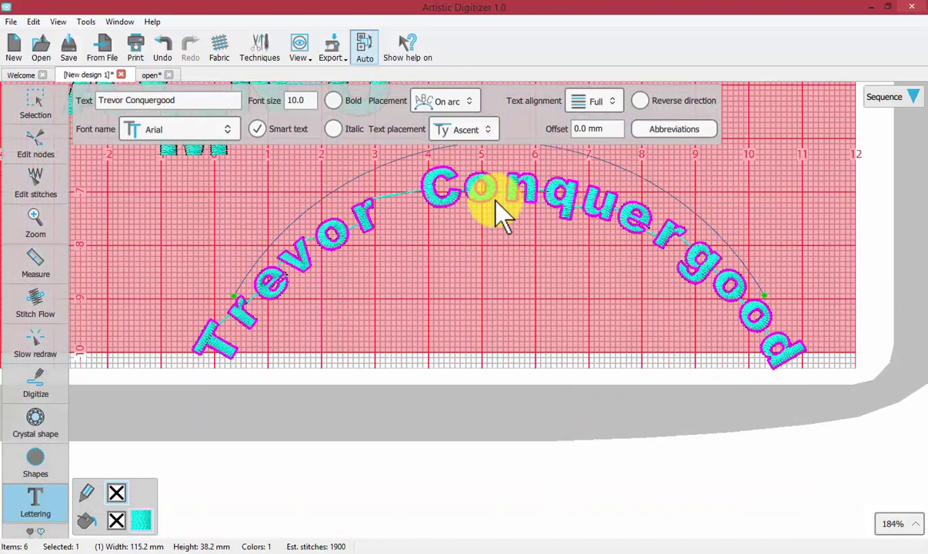
scroll(498, 218, "up", 2)
Pull the arc's top down so it sags, and set text placement Top, then Baseline
left_click_drag(499, 222, 478, 399)
left_click(480, 129)
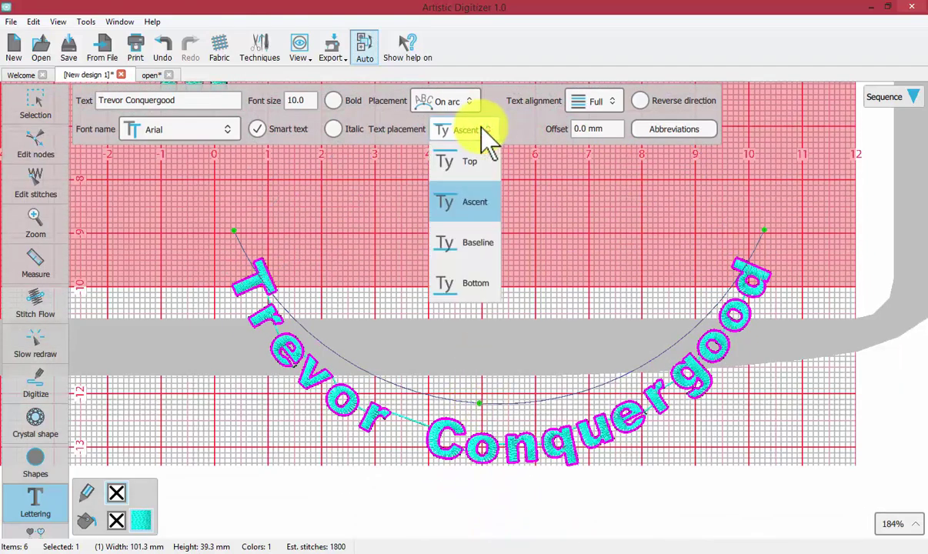
left_click(487, 163)
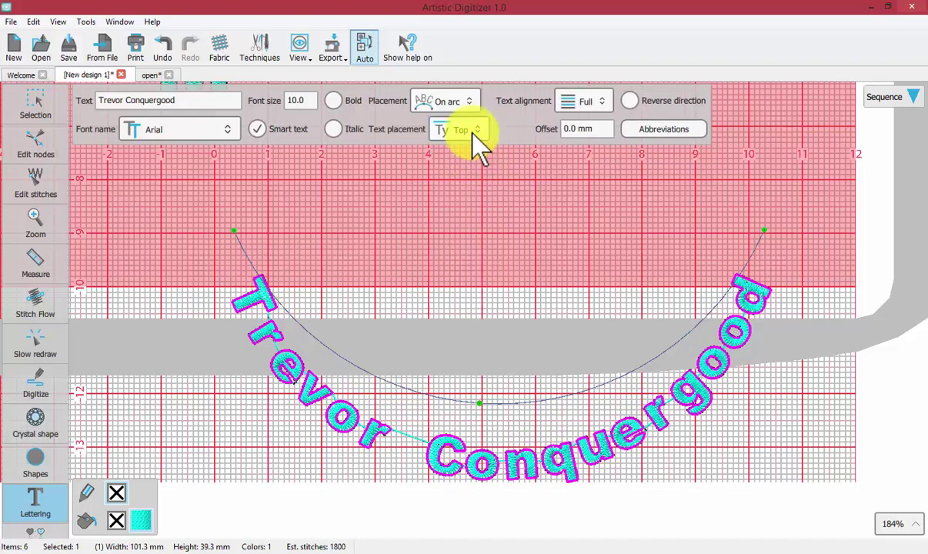
left_click(476, 131)
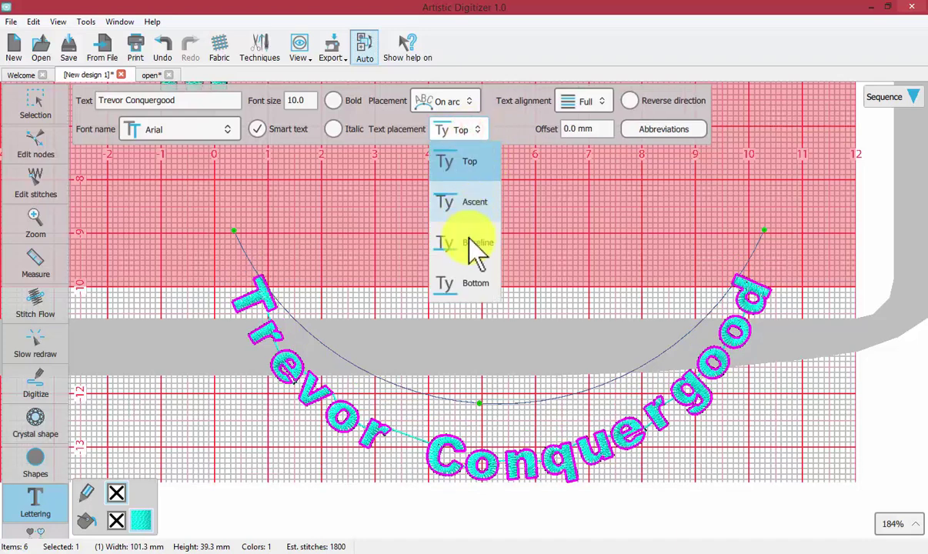
left_click(475, 245)
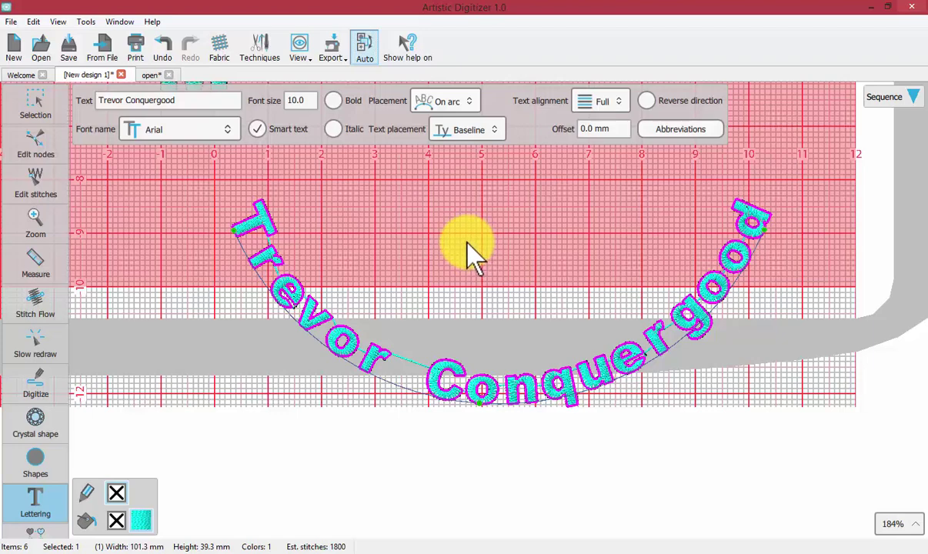
Switch placement to On user path and pull the path's bottom node up with Edit nodes
left_click(469, 101)
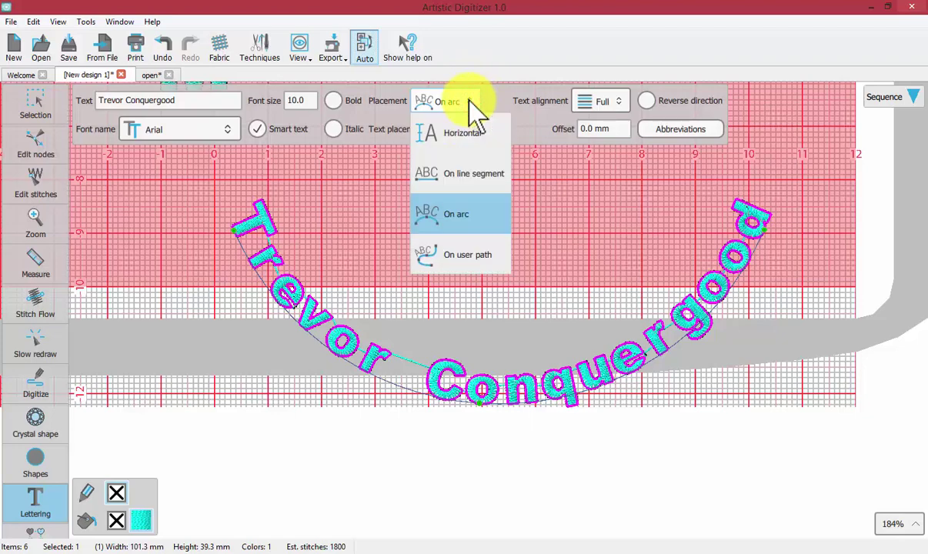
left_click(466, 256)
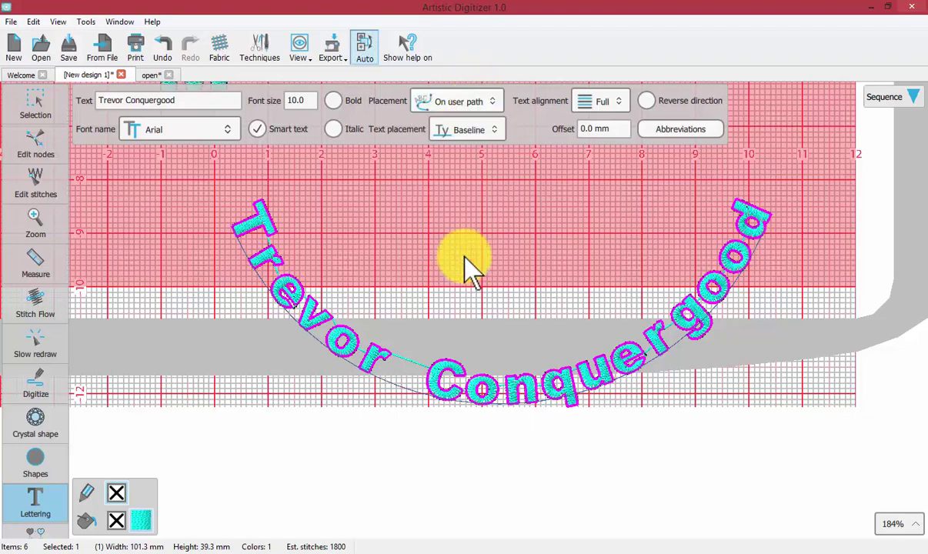
left_click(34, 146)
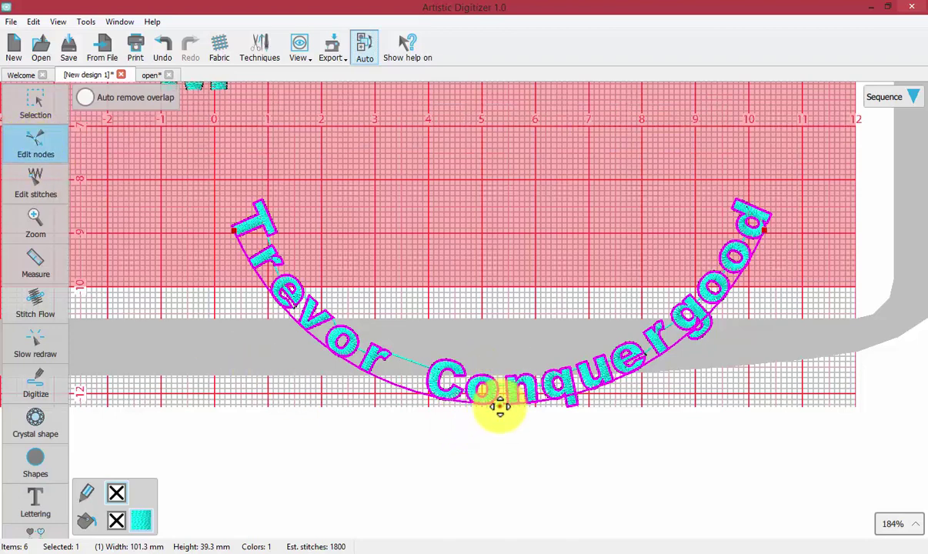
left_click_drag(500, 406, 481, 386)
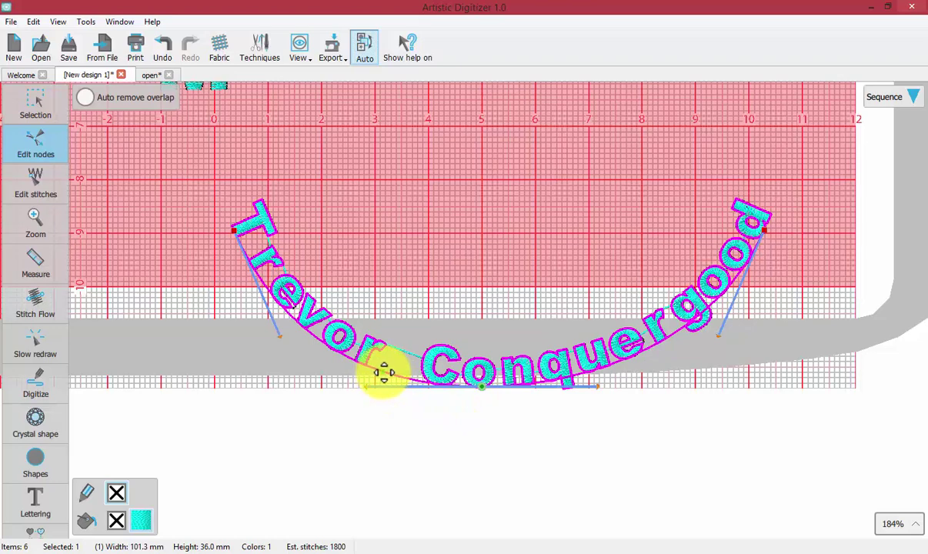
right_click(383, 373)
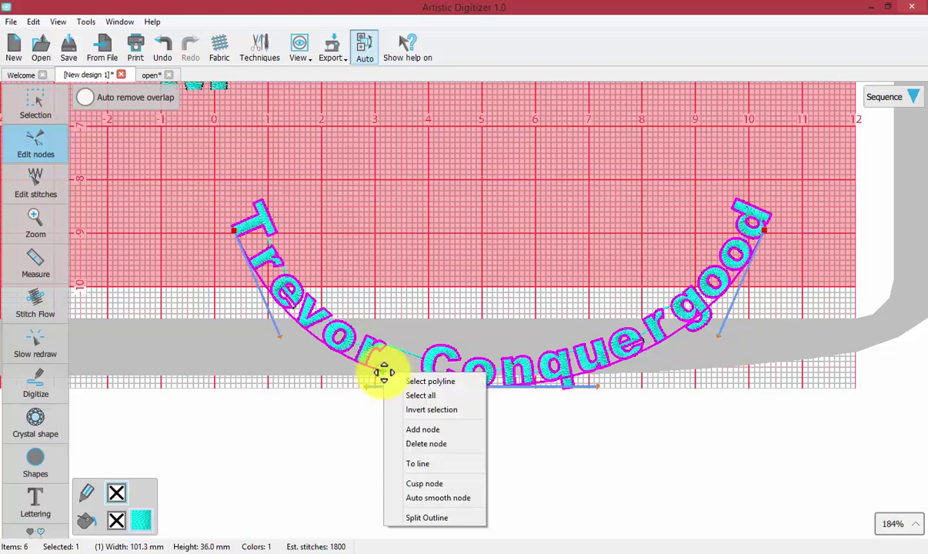
left_click(429, 429)
left_click_drag(384, 372, 404, 274)
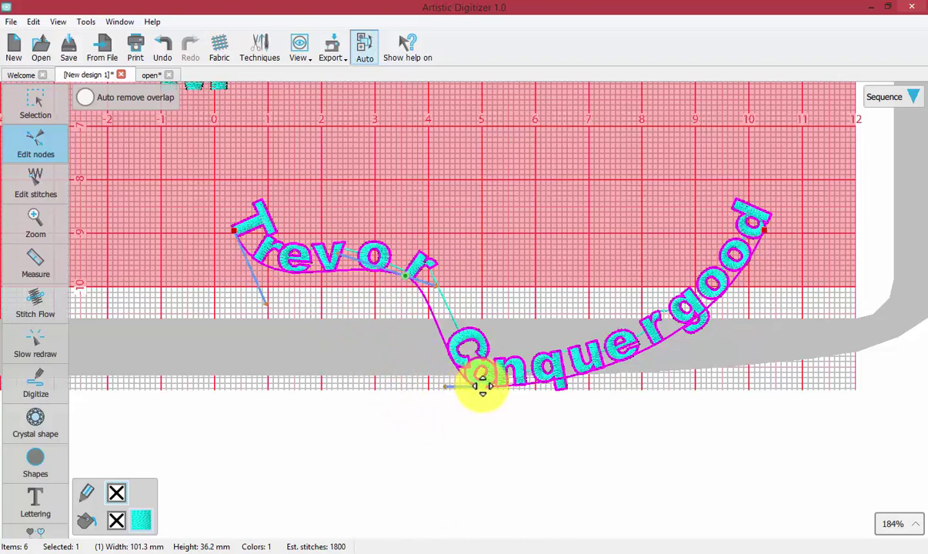
left_click_drag(482, 384, 491, 317)
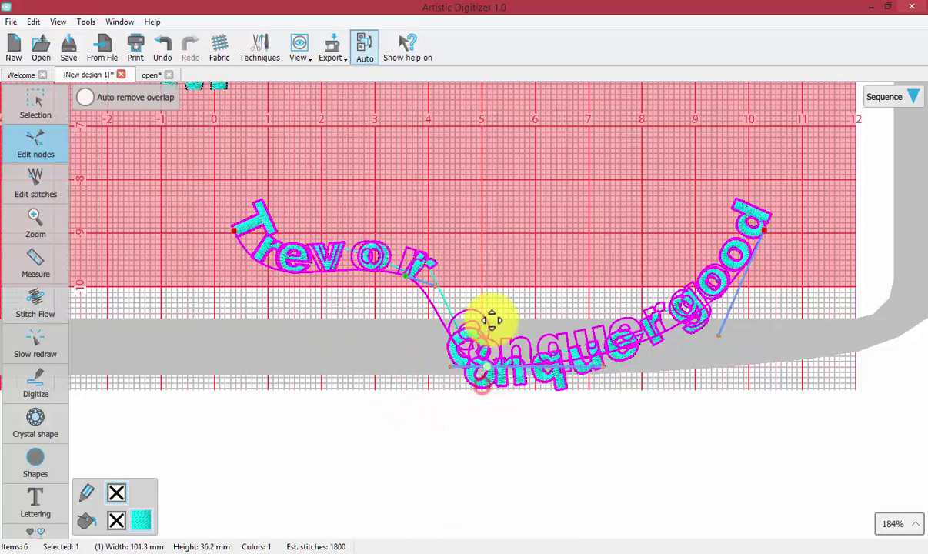
right_click(679, 306)
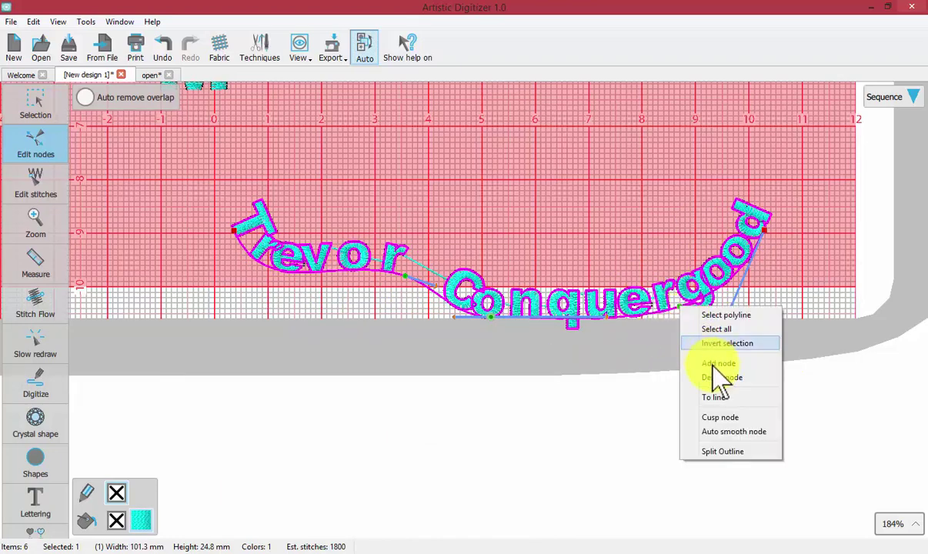
left_click(714, 362)
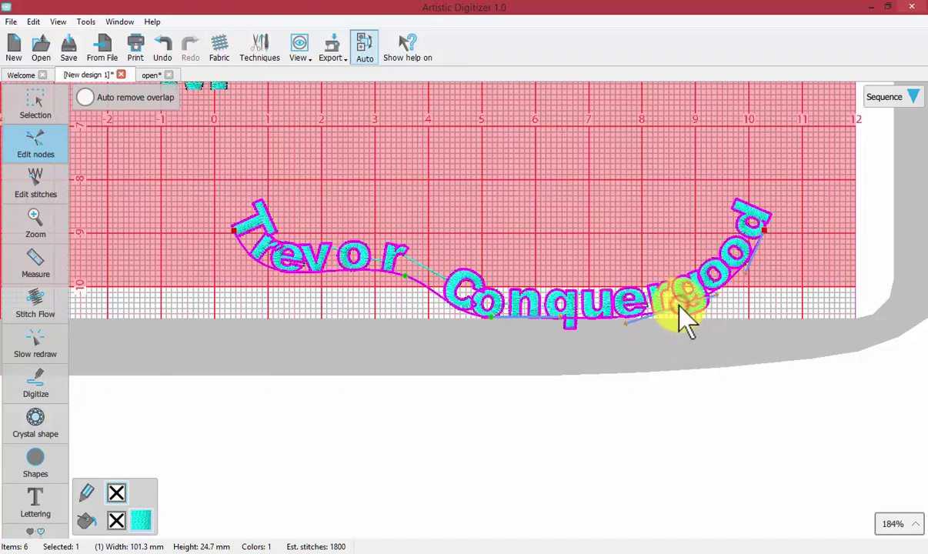
left_click_drag(677, 302, 802, 155)
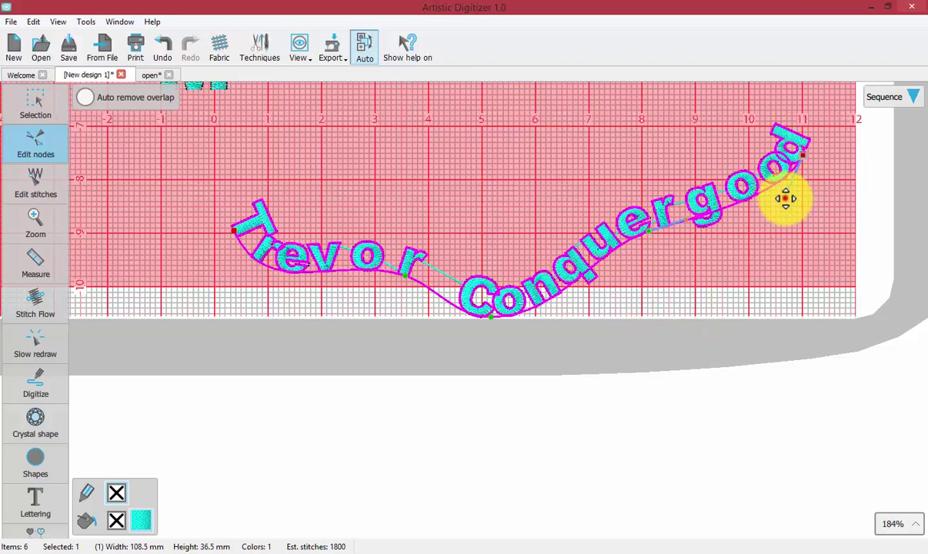
left_click_drag(784, 198, 730, 165)
left_click_drag(229, 227, 185, 206)
left_click_drag(222, 275, 229, 181)
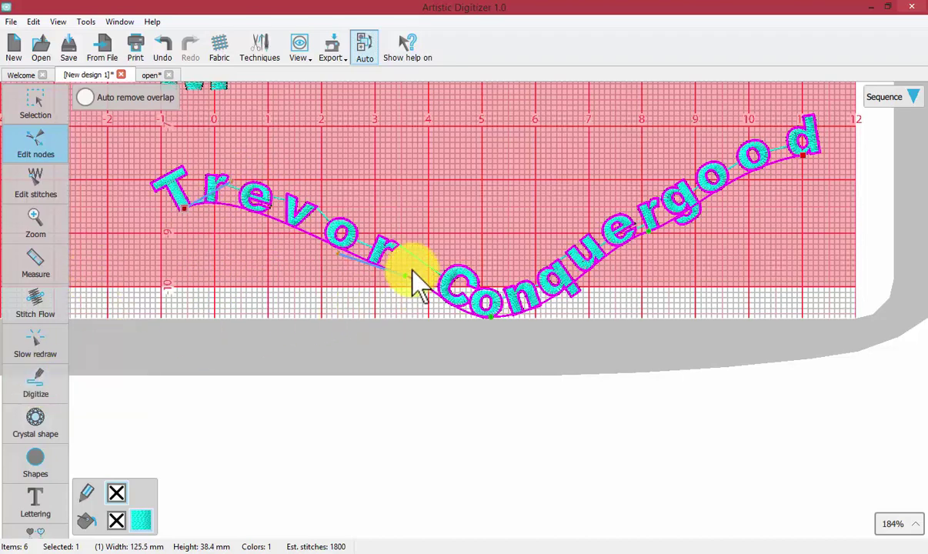
left_click_drag(405, 277, 473, 290)
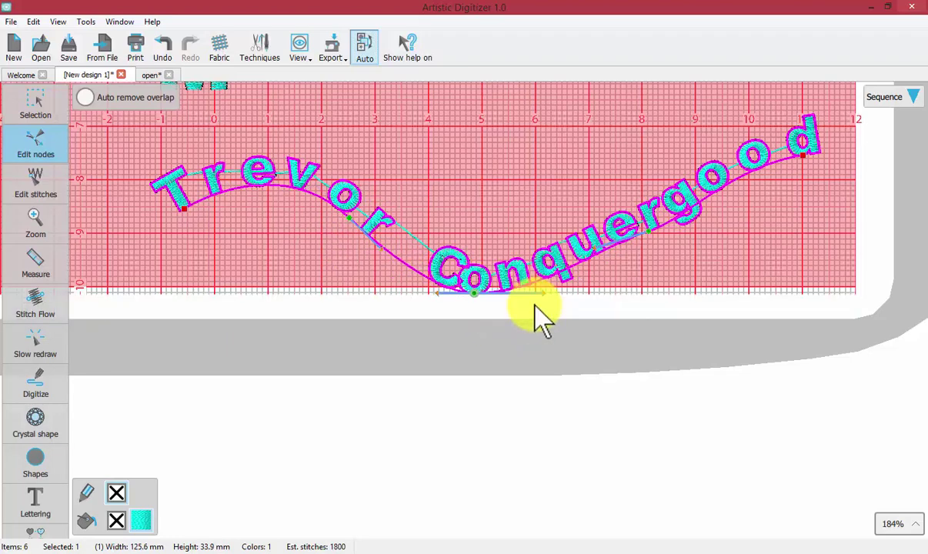
left_click_drag(644, 229, 642, 213)
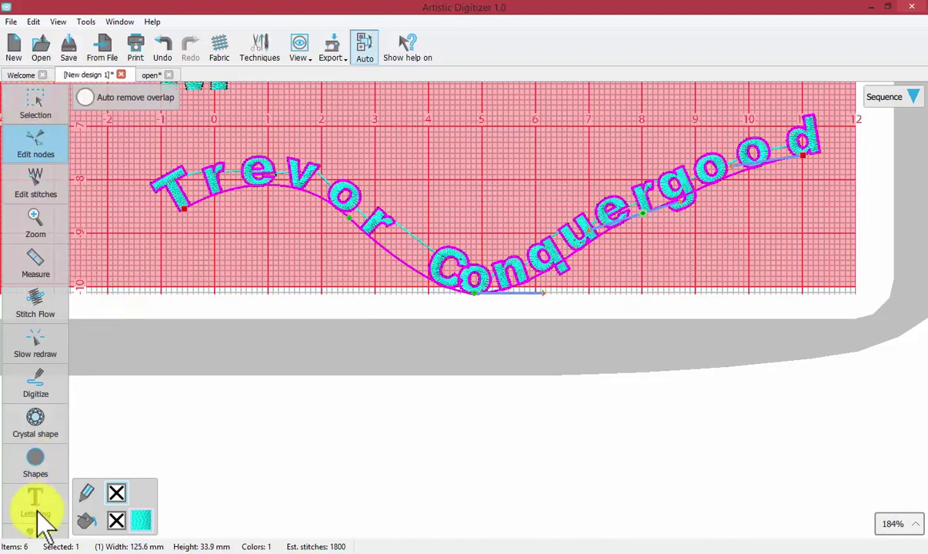
Review the path lettering's Full alignment, Baseline placement and 0.0 mm offset, then return to selection
left_click(87, 496)
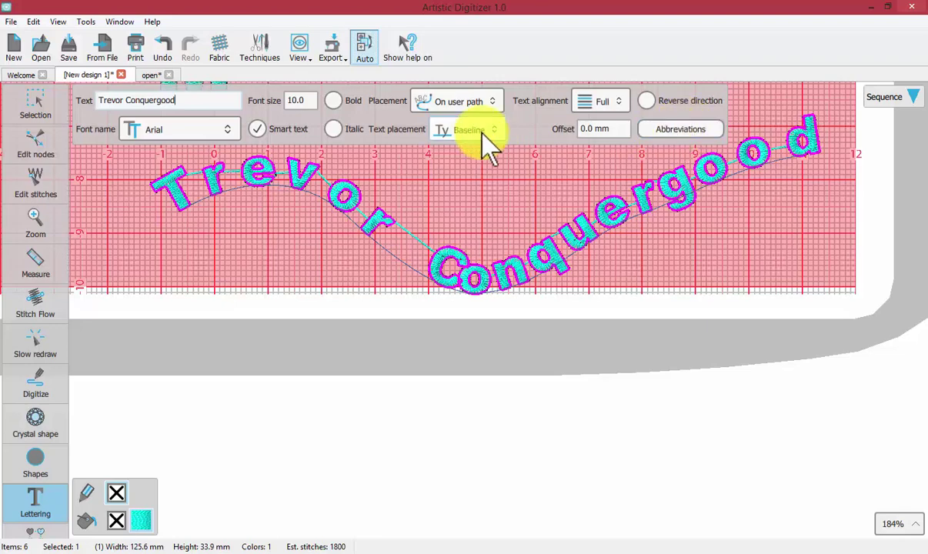
left_click(27, 111)
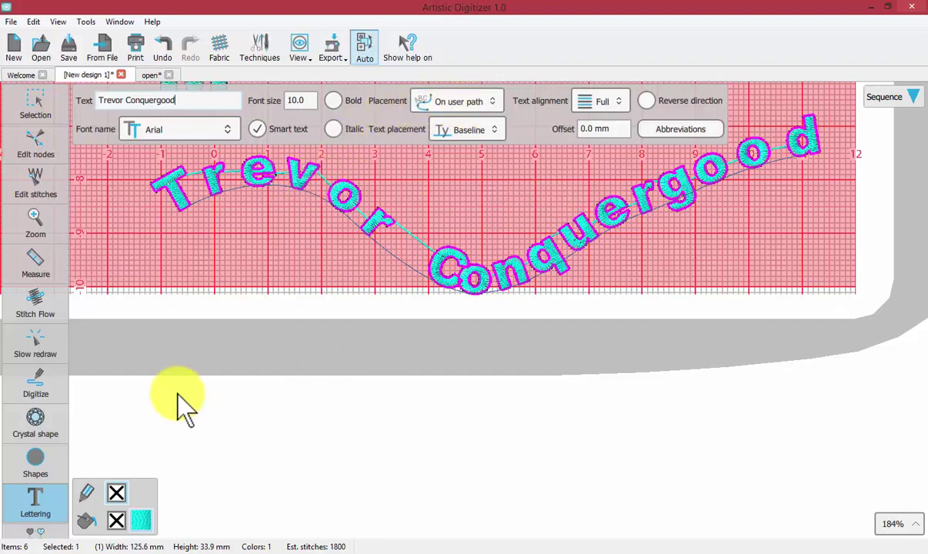
Add a new lettering reading TREVOR in the empty area below the curved name
left_click(39, 119)
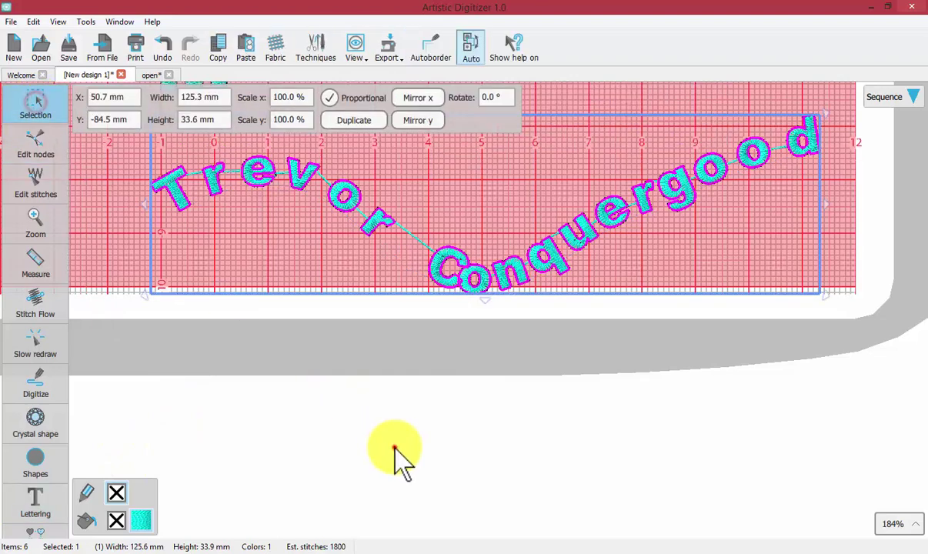
left_click(393, 445)
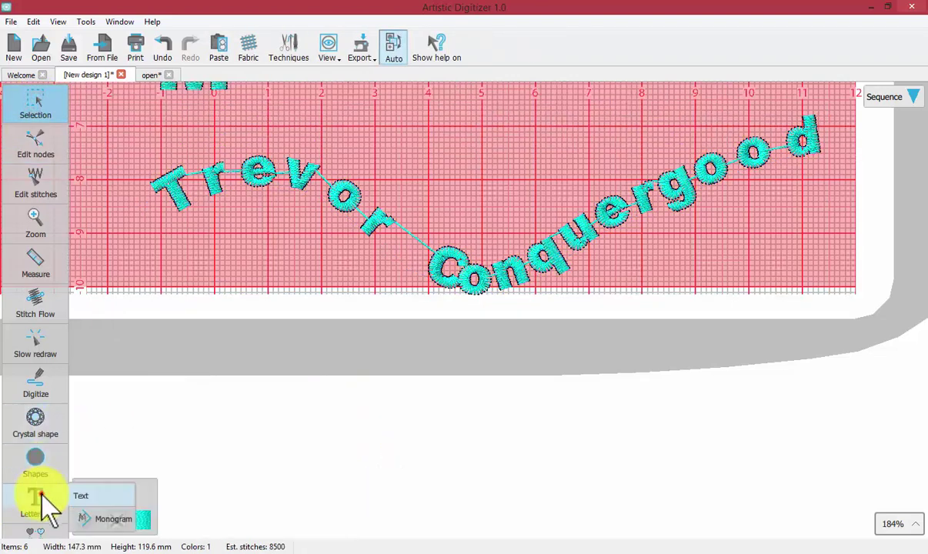
left_click(93, 489)
left_click(296, 428)
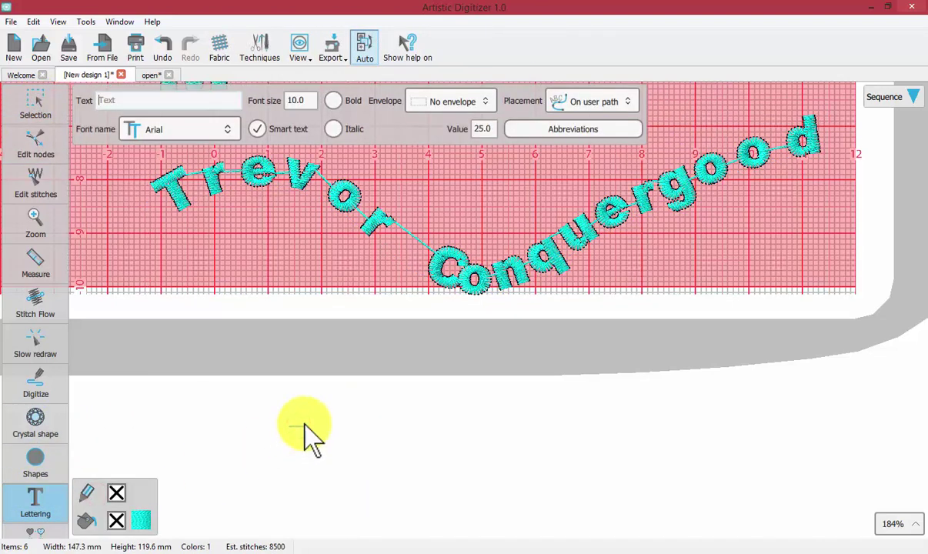
type("Trevor")
key("BackSpace")
key("BackSpace")
key("BackSpace")
key("BackSpace")
key("BackSpace")
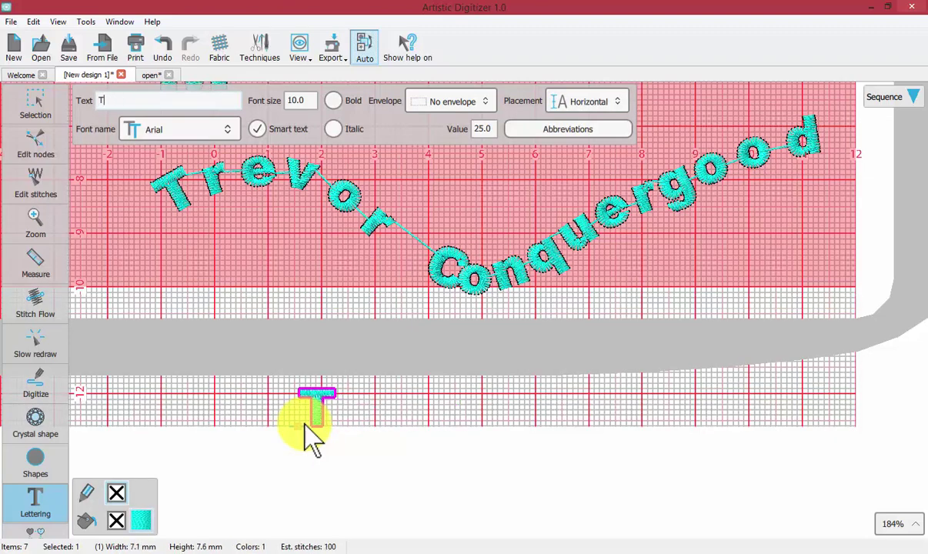
type("REVO")
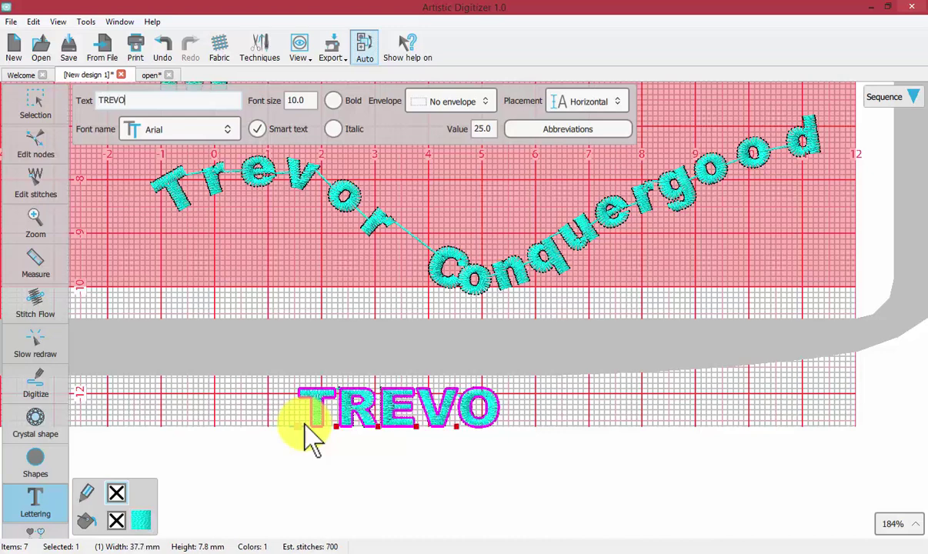
type("R")
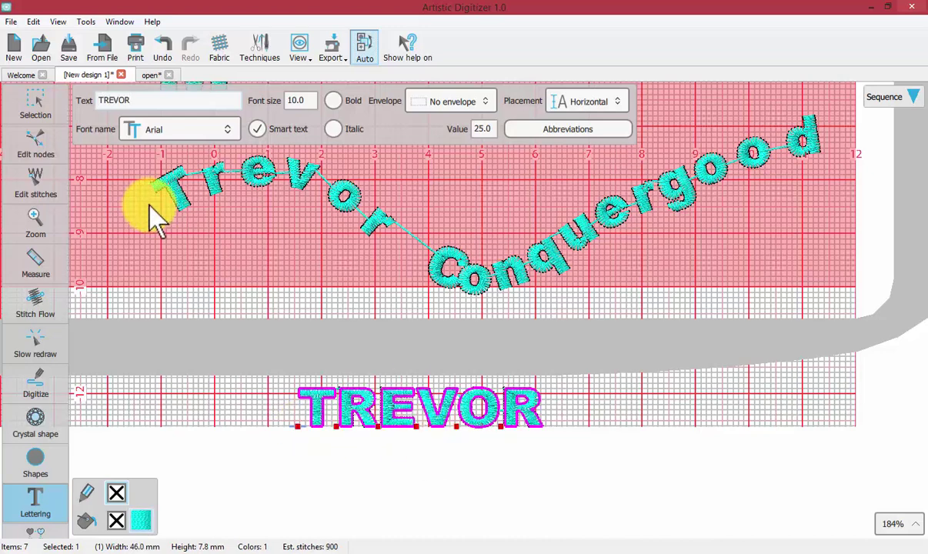
Give the TREVOR lettering the Envelope 01 shape
left_click(35, 94)
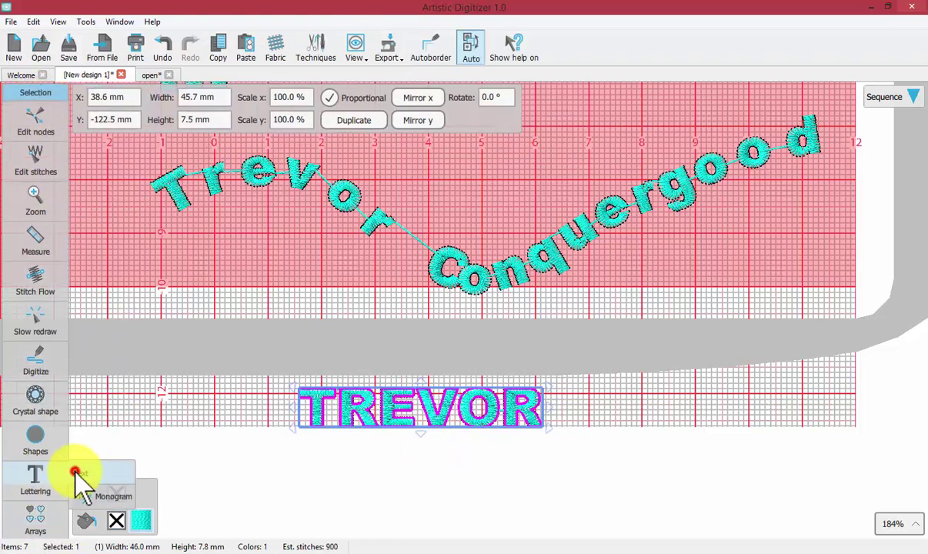
left_click(76, 472)
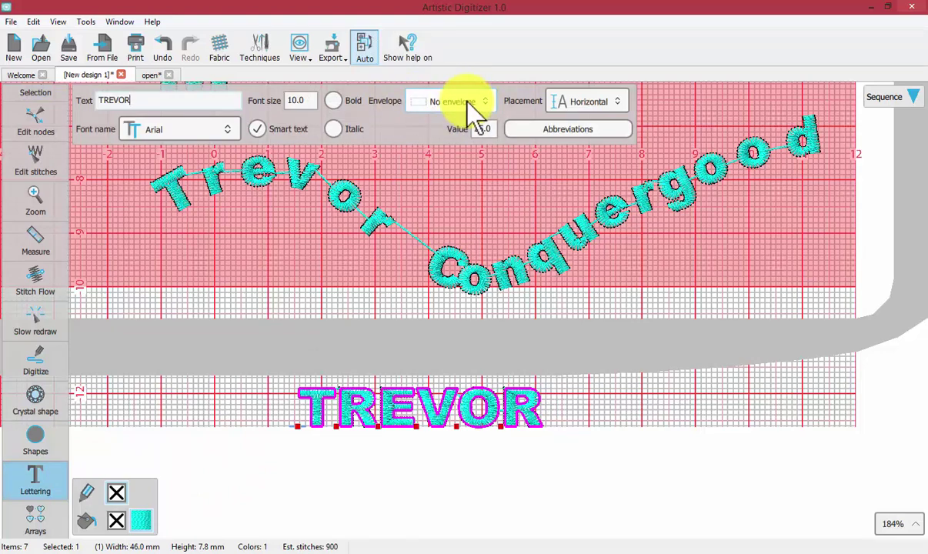
left_click(450, 261)
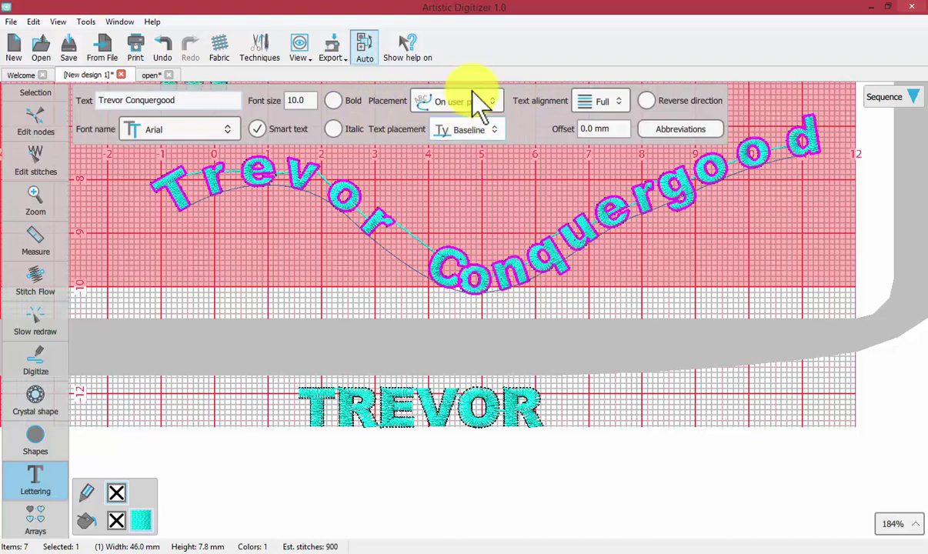
left_click(471, 401)
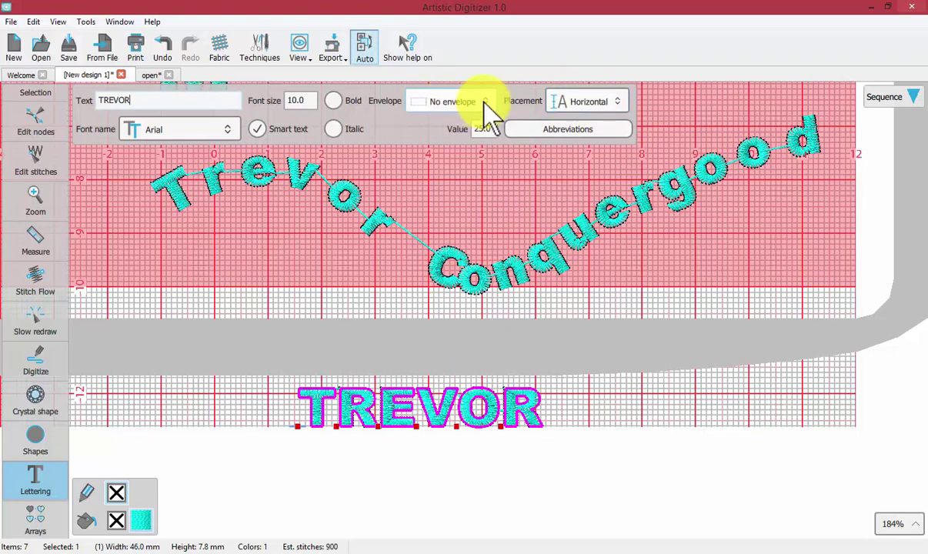
left_click(483, 103)
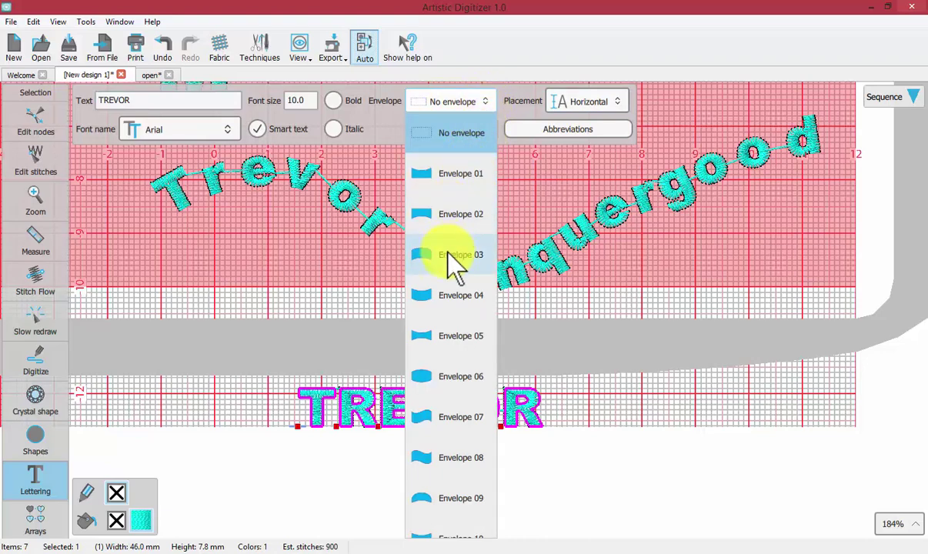
scroll(446, 323, "down", 2)
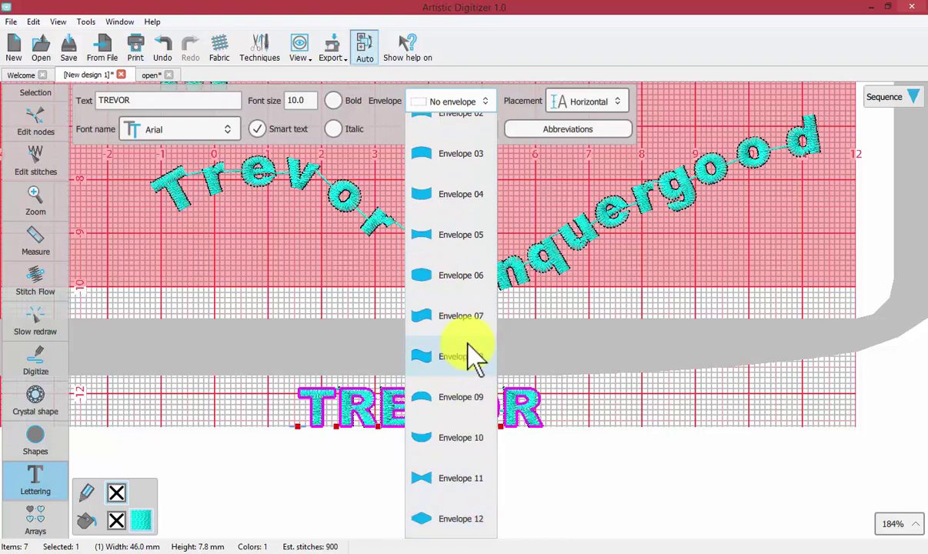
scroll(470, 345, "up", 3)
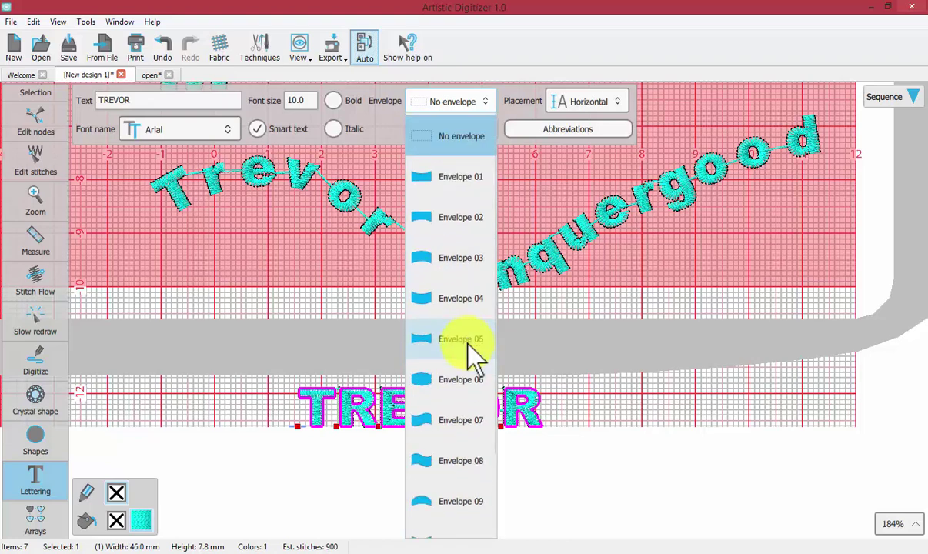
left_click(449, 179)
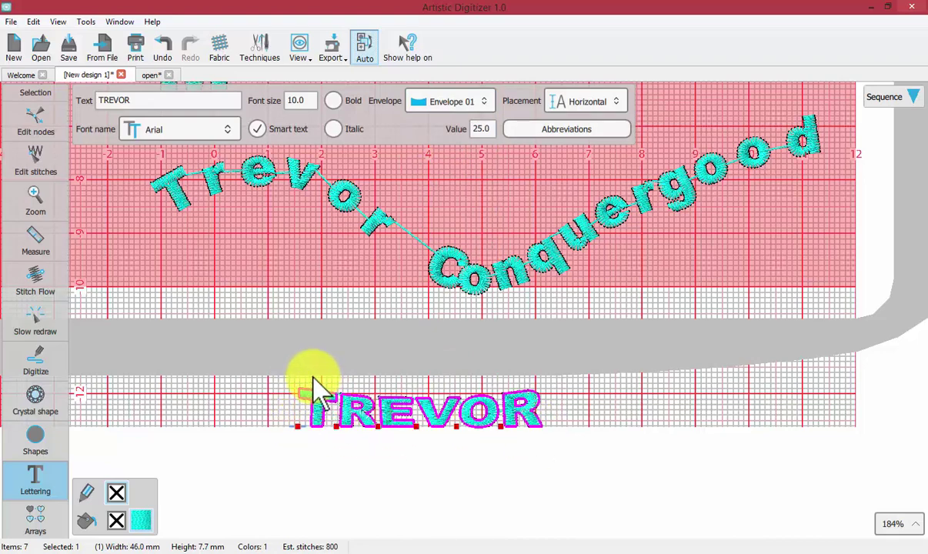
Reopen the Lettering > Text settings for the TREVOR lettering
left_click(39, 116)
scroll(414, 424, "up", 1)
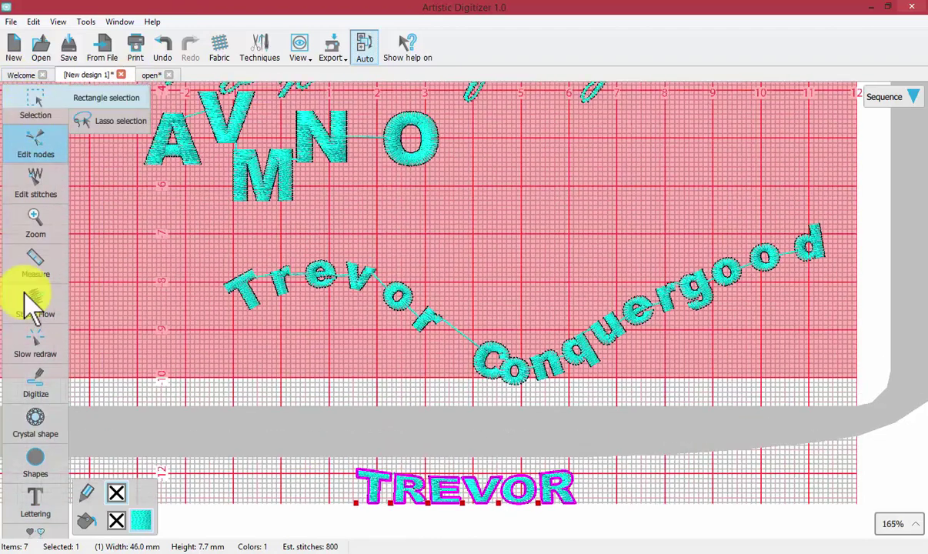
left_click(38, 496)
left_click(91, 496)
left_click(449, 496)
Apply Envelope 02 to TREVOR with an envelope value of 50.0
left_click(449, 103)
left_click(460, 174)
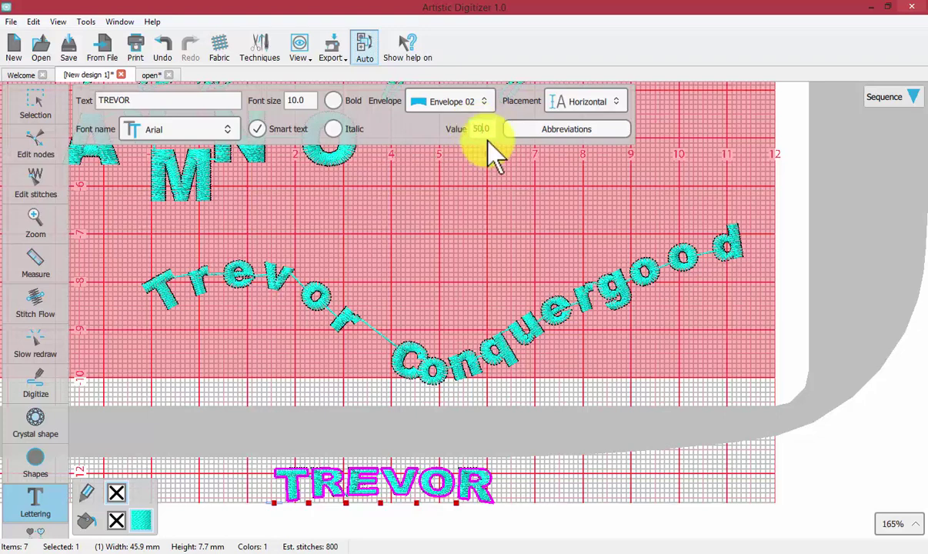
key("Return")
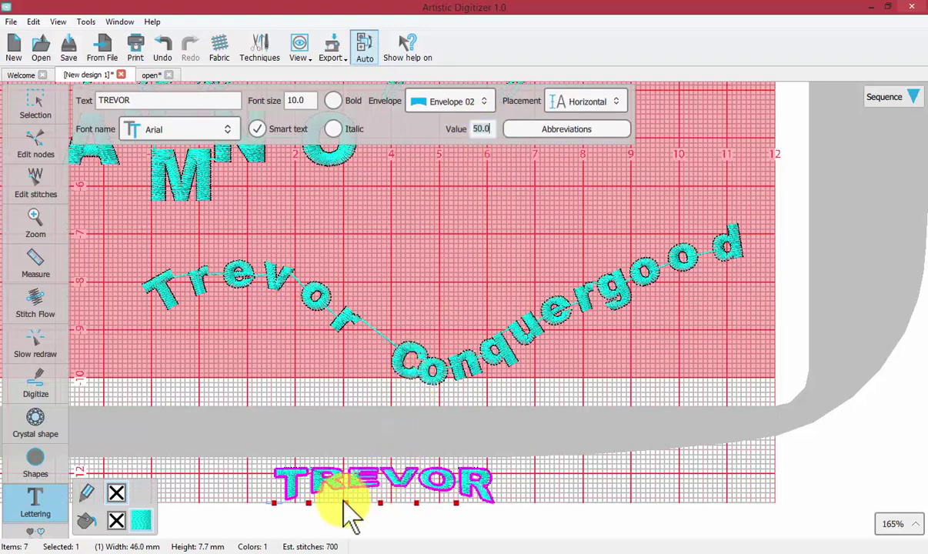
left_click(453, 98)
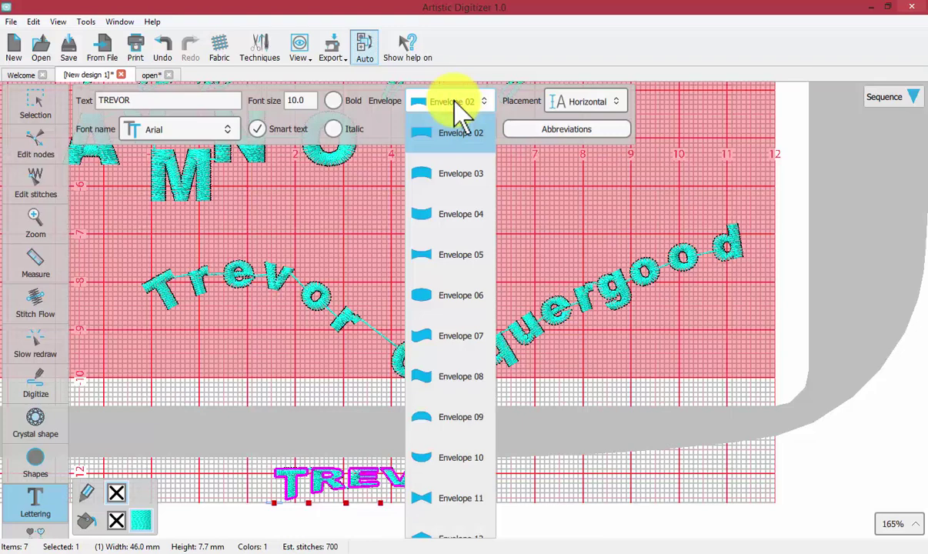
Try Envelope 03 and then Envelope 05 on TREVOR
left_click(457, 184)
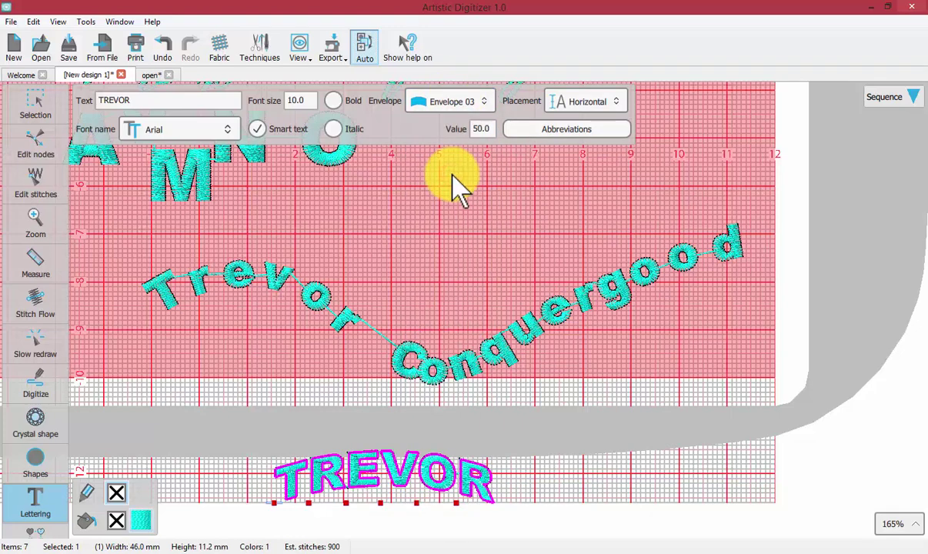
left_click(459, 104)
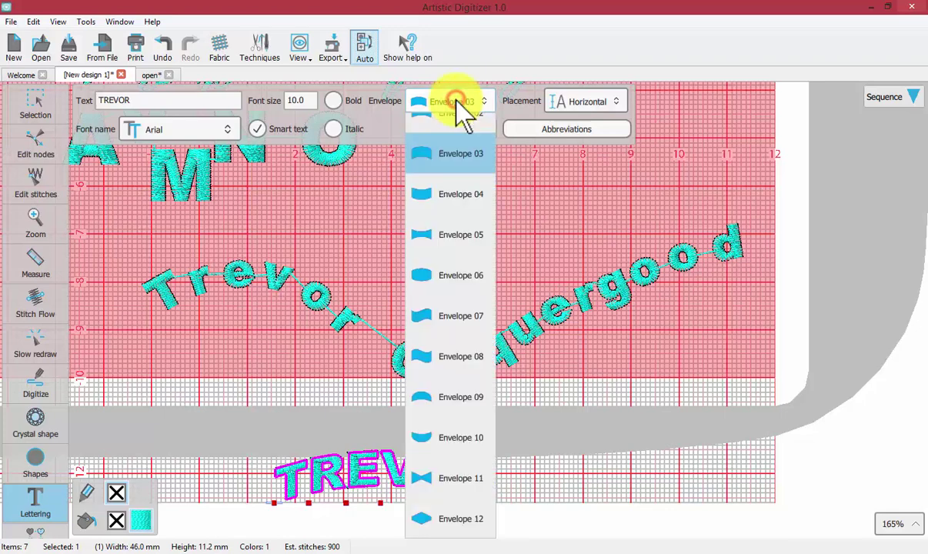
left_click(428, 246)
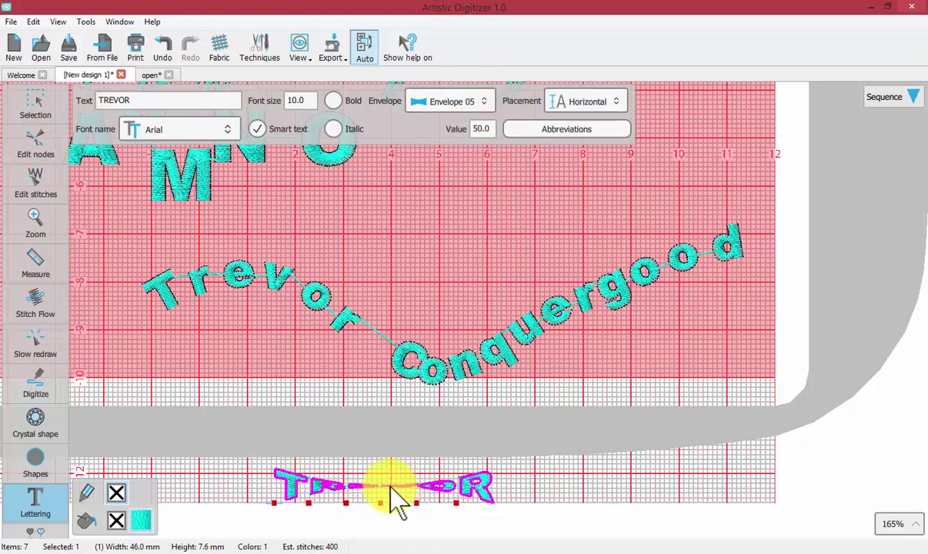
left_click(477, 126)
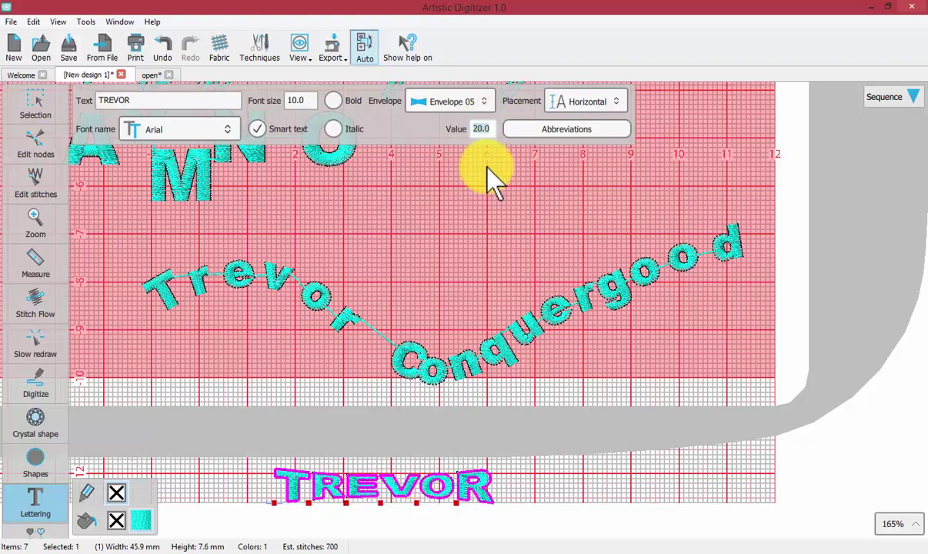
Apply Envelope 12 at value 50, then remove the envelope so TREVOR stands straight
left_click(484, 100)
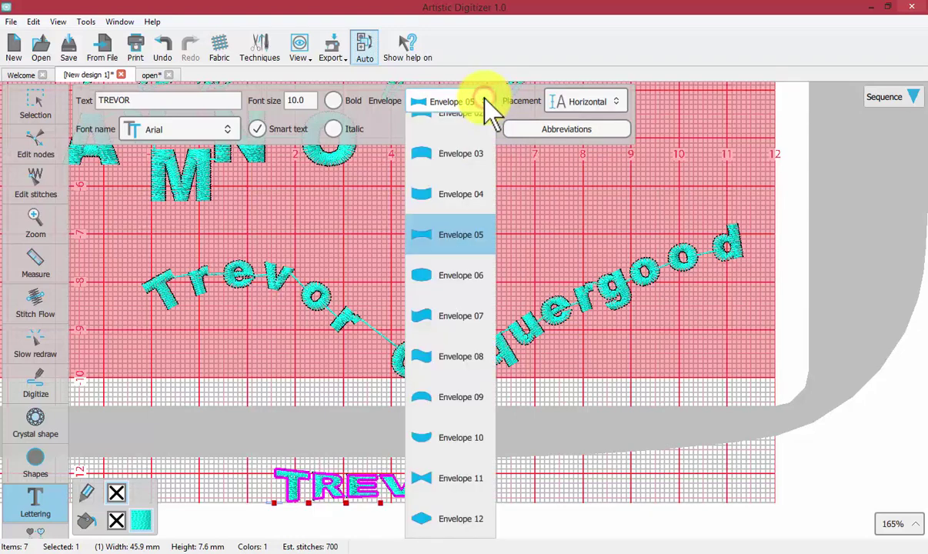
left_click(445, 520)
left_click(479, 130)
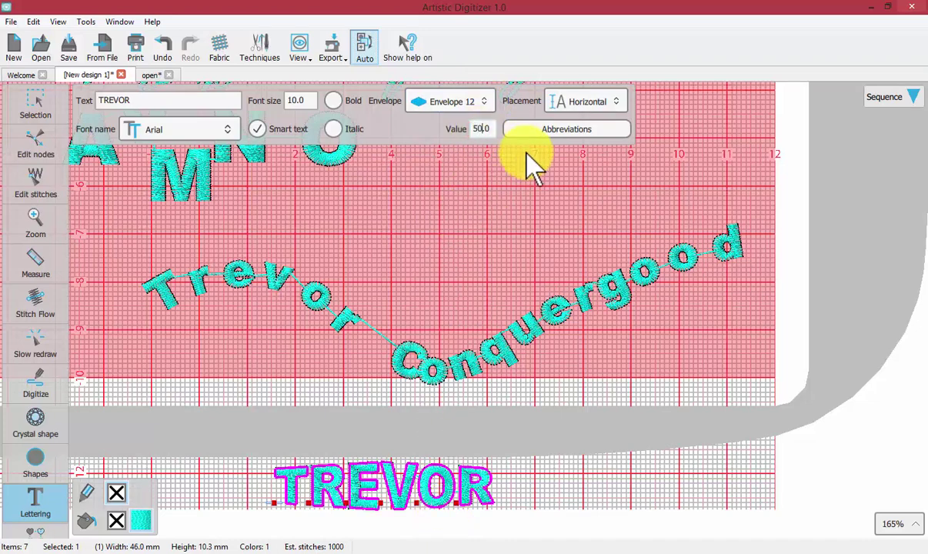
type("50")
key("Return")
left_click(476, 94)
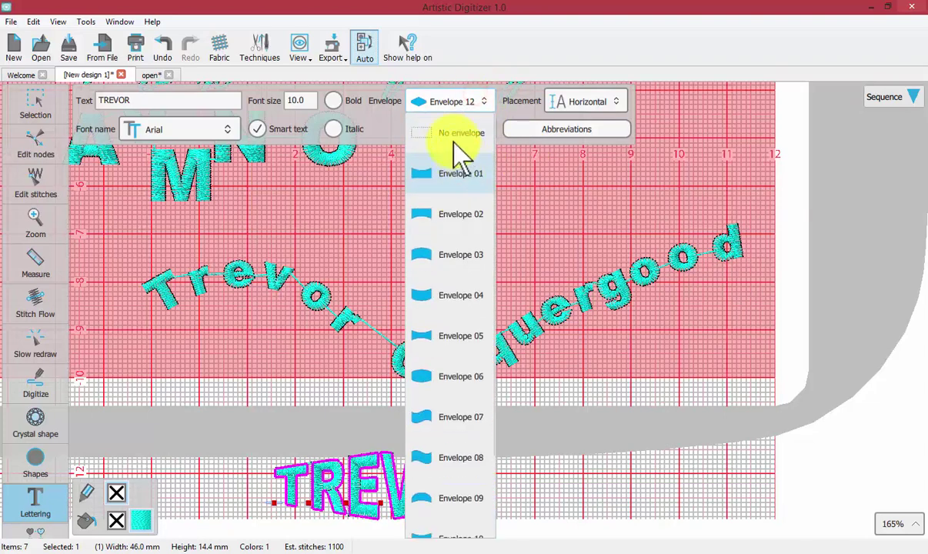
left_click(459, 135)
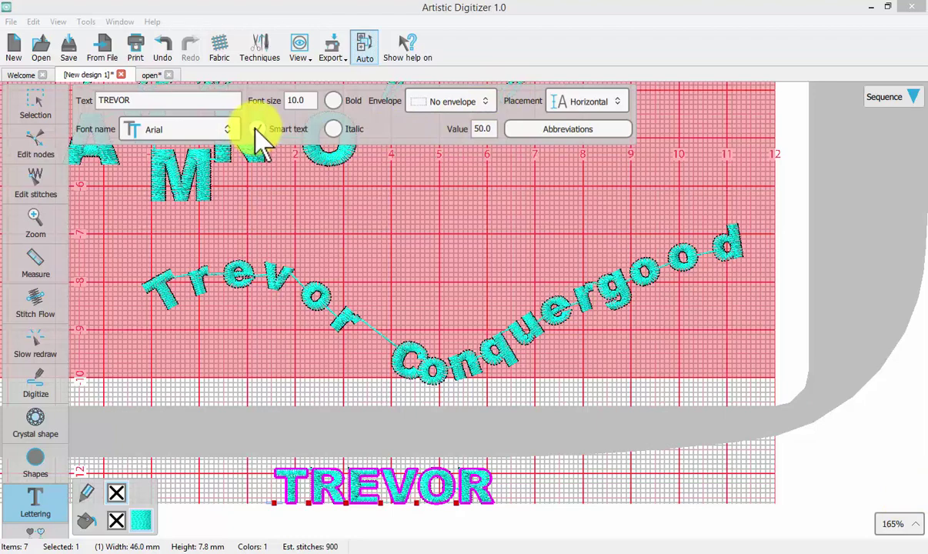
left_click(562, 130)
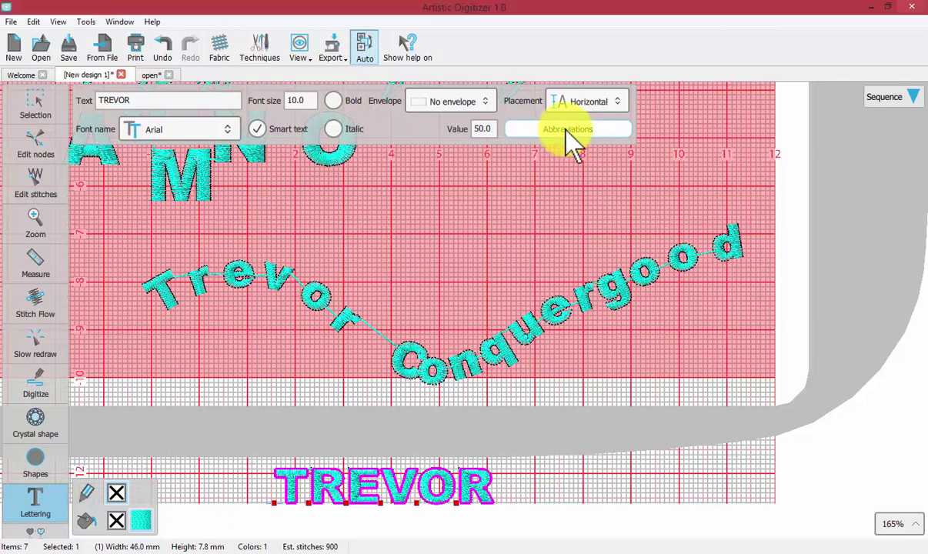
left_click(559, 129)
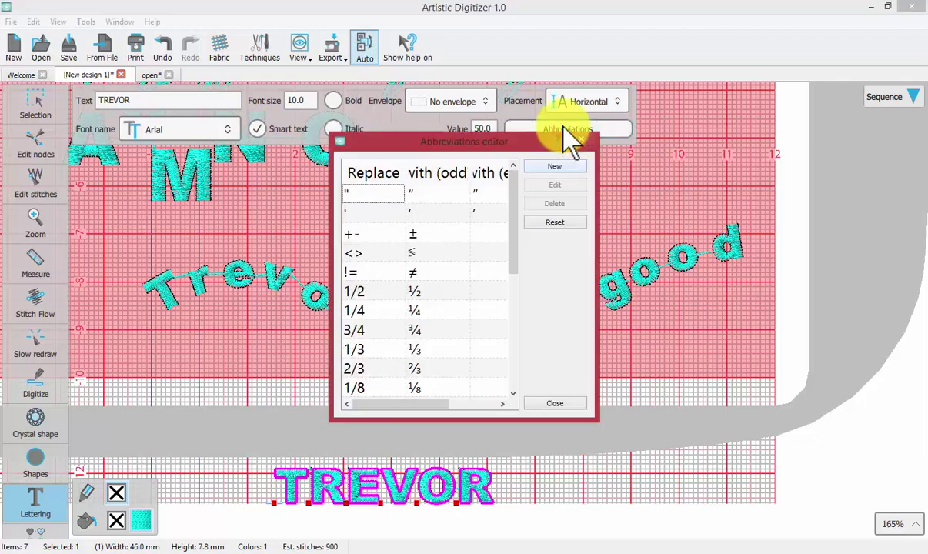
left_click_drag(599, 264, 811, 266)
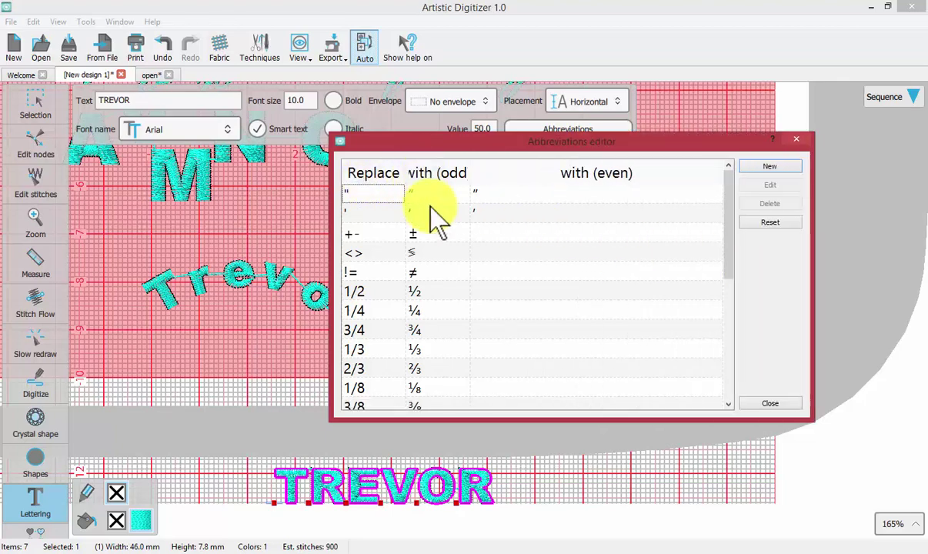
scroll(450, 262, "down", 2)
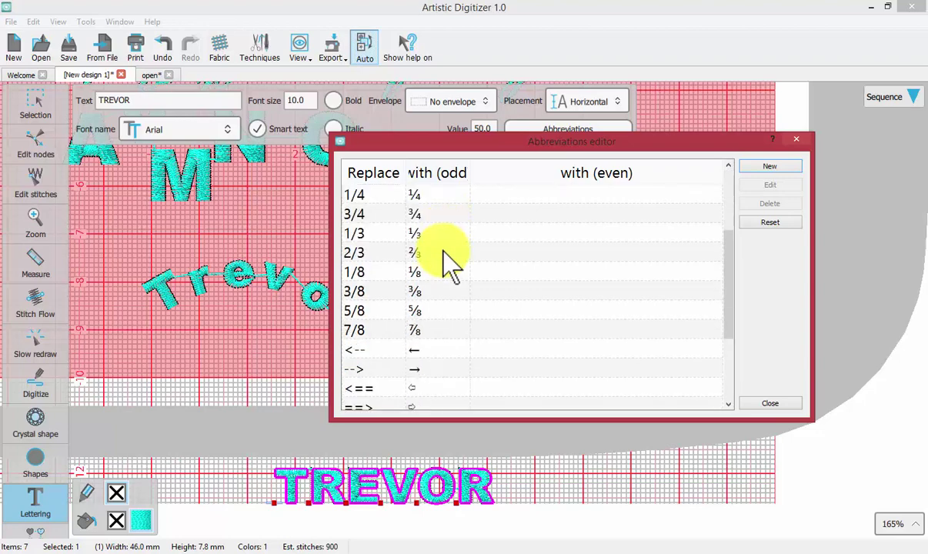
scroll(450, 262, "down", 1)
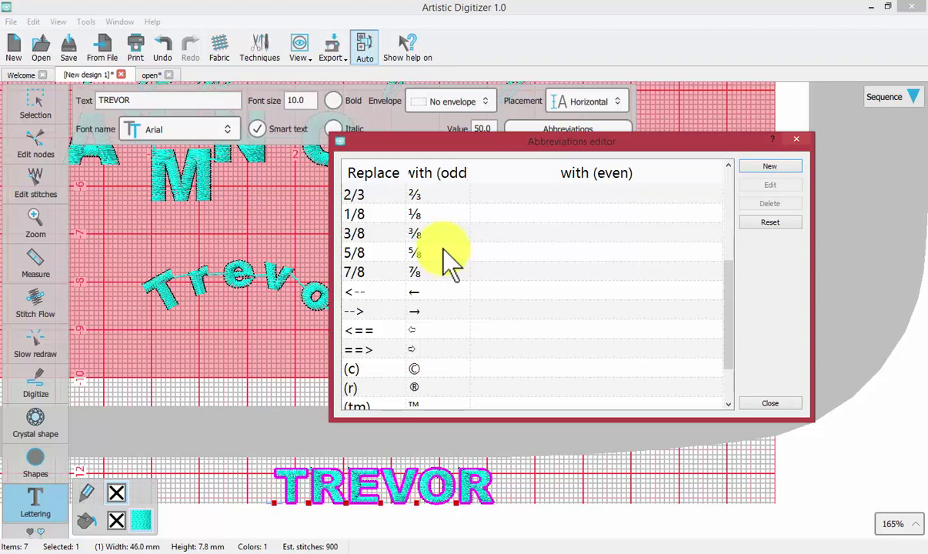
scroll(444, 254, "down", 1)
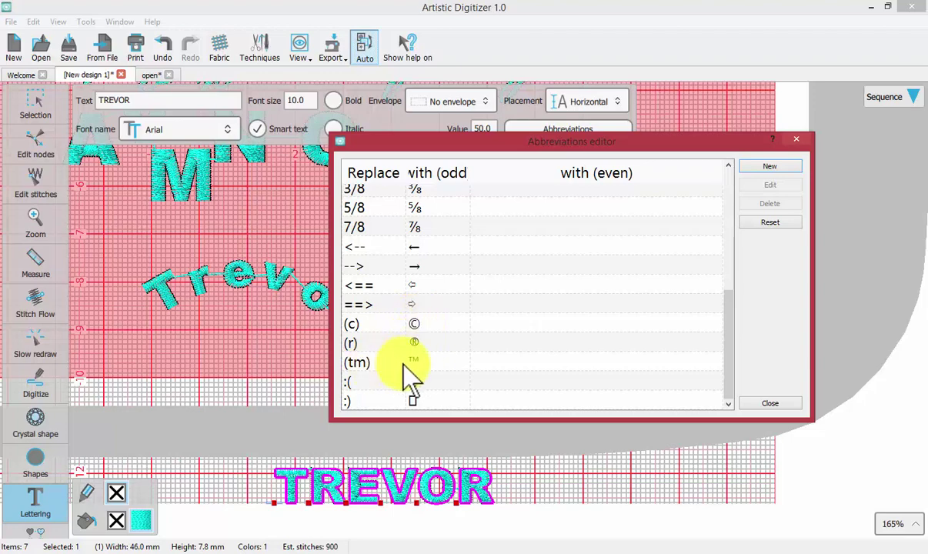
left_click(772, 404)
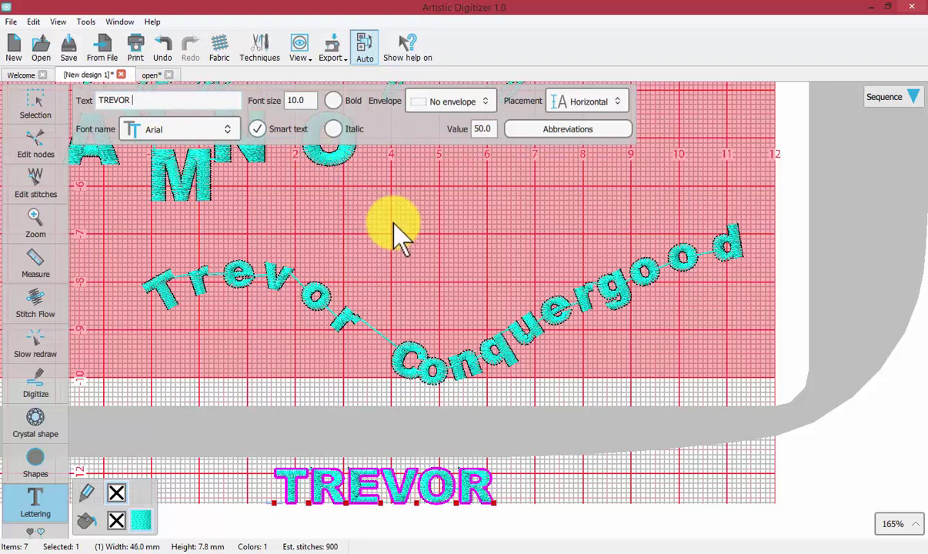
With smart text off, replace the ® after TREVOR with plain (r), removing stray characters
type("(r)")
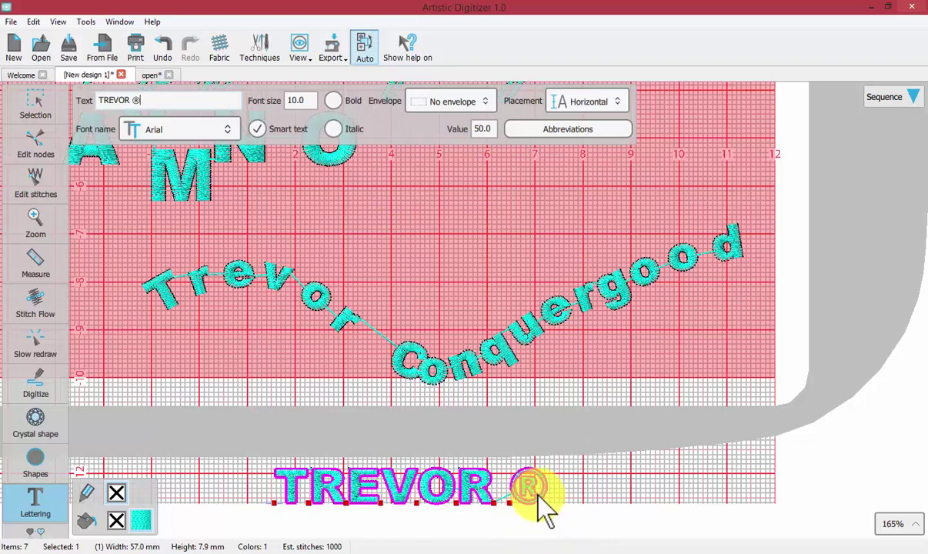
left_click(257, 129)
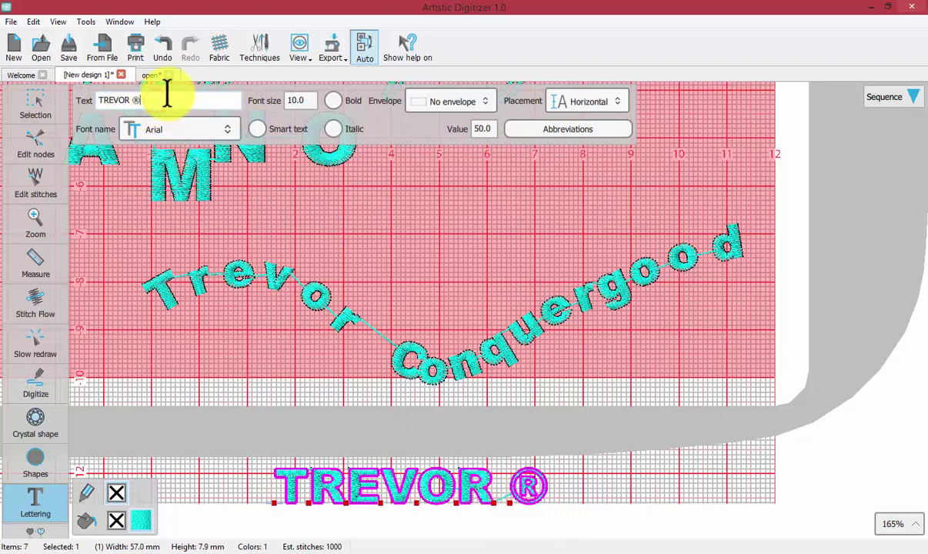
key("BackSpace")
key("BackSpace")
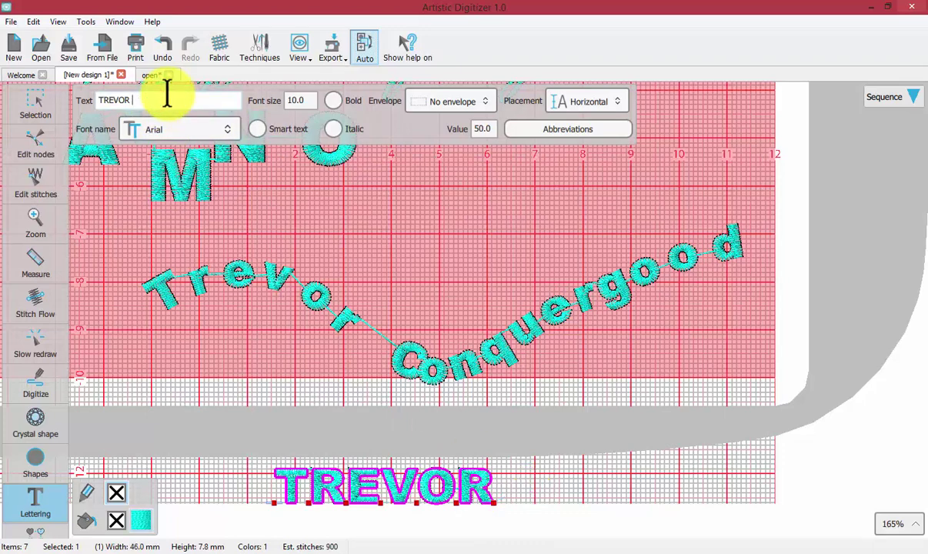
type("9")
key("BackSpace")
type("(r)")
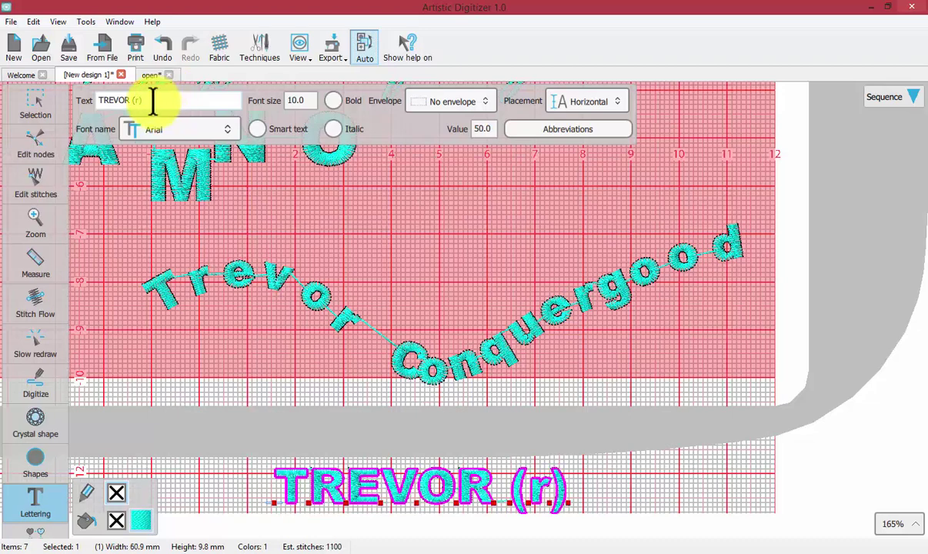
Turn smart text back on and change (r) to (c) so it reads TREVOR ©
left_click(253, 130)
left_click(141, 100)
key("BackSpace")
key("BackSpace")
key("BackSpace")
type("(c)")
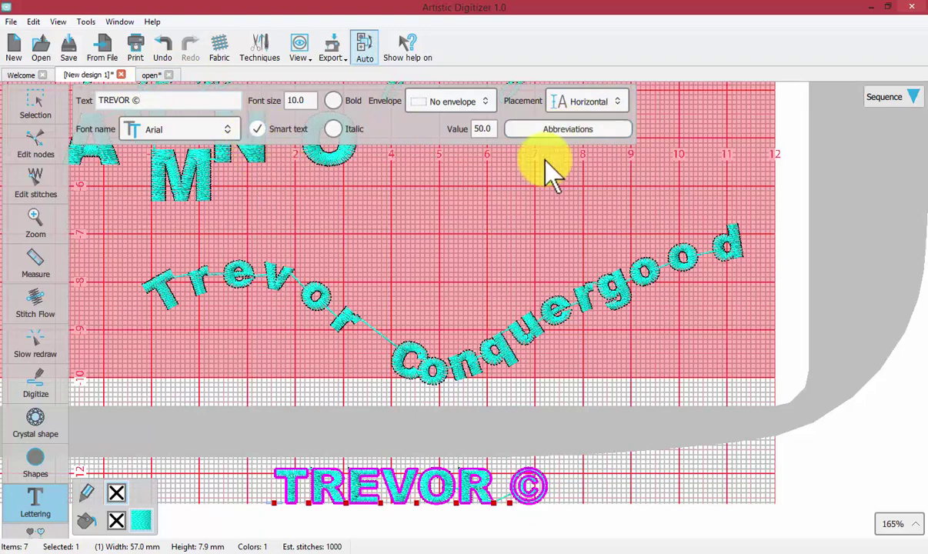
left_click(570, 131)
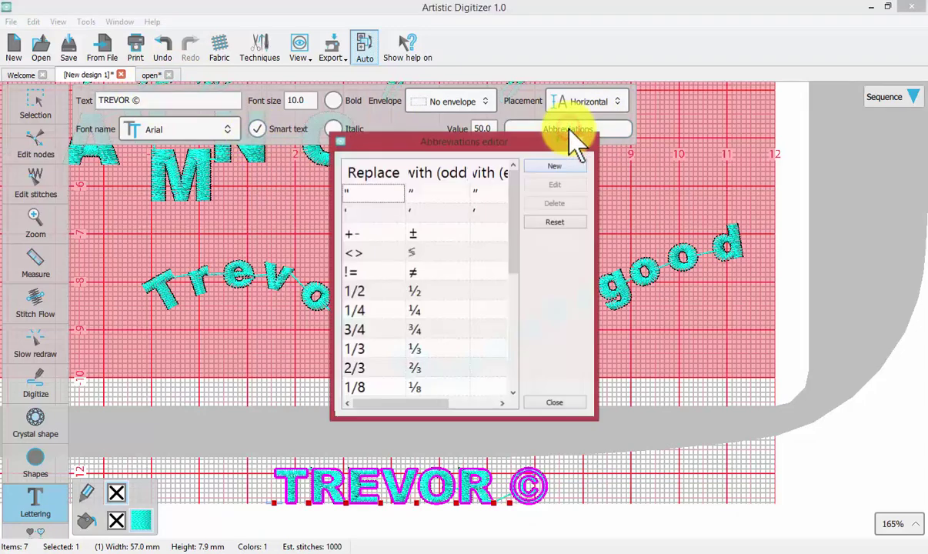
left_click_drag(601, 269, 757, 267)
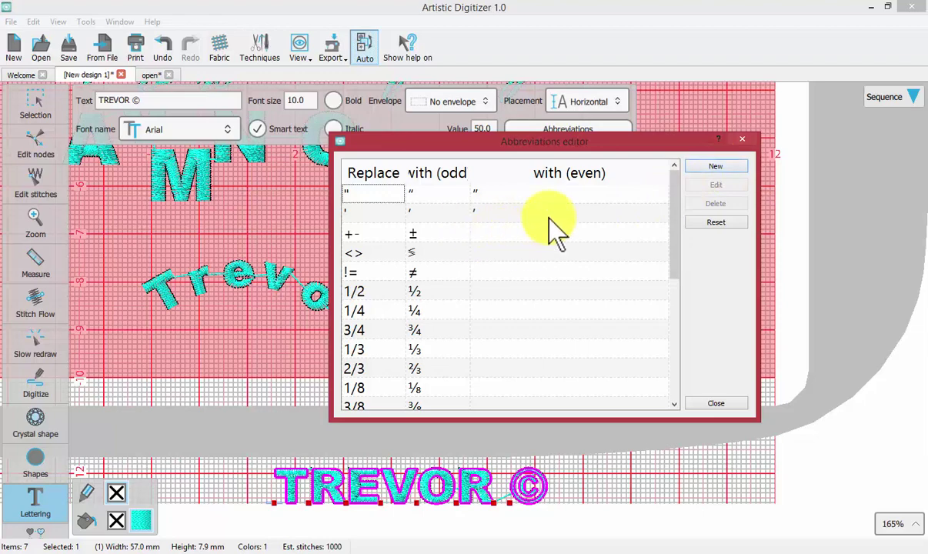
left_click_drag(675, 203, 681, 345)
left_click(675, 212)
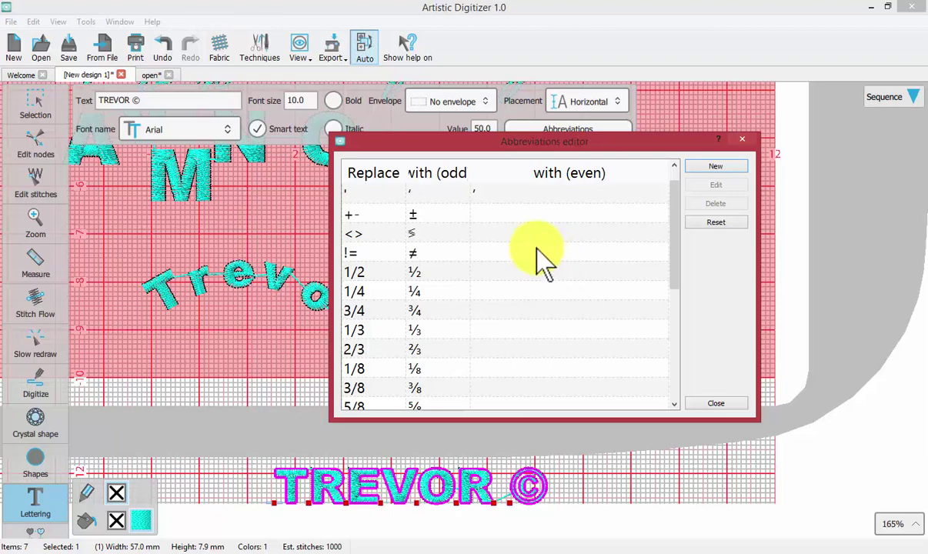
left_click(548, 142)
left_click_drag(548, 142, 587, 68)
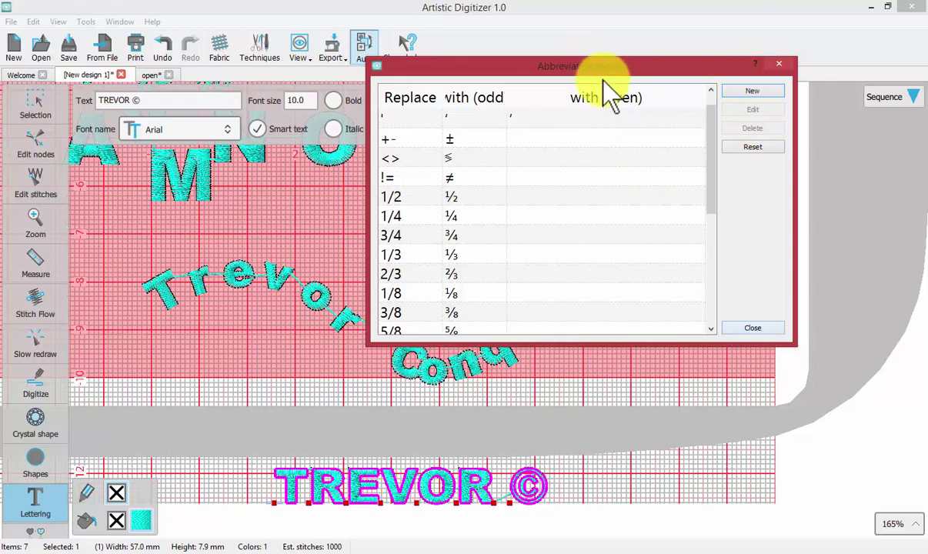
left_click(781, 63)
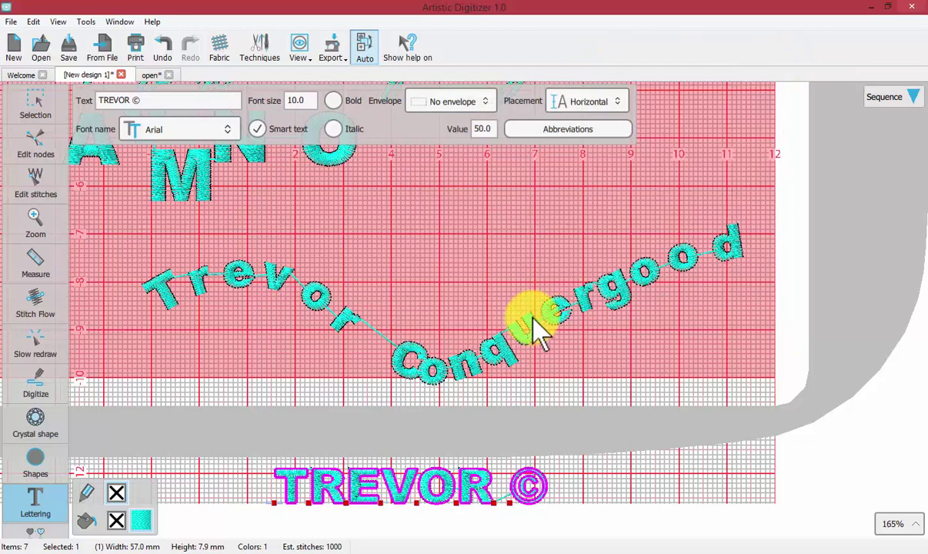
Deselect TREVOR © and start new lettering in the xpg099 font
left_click(423, 248)
scroll(416, 262, "down", 2)
scroll(416, 266, "up", 6)
left_click(34, 466)
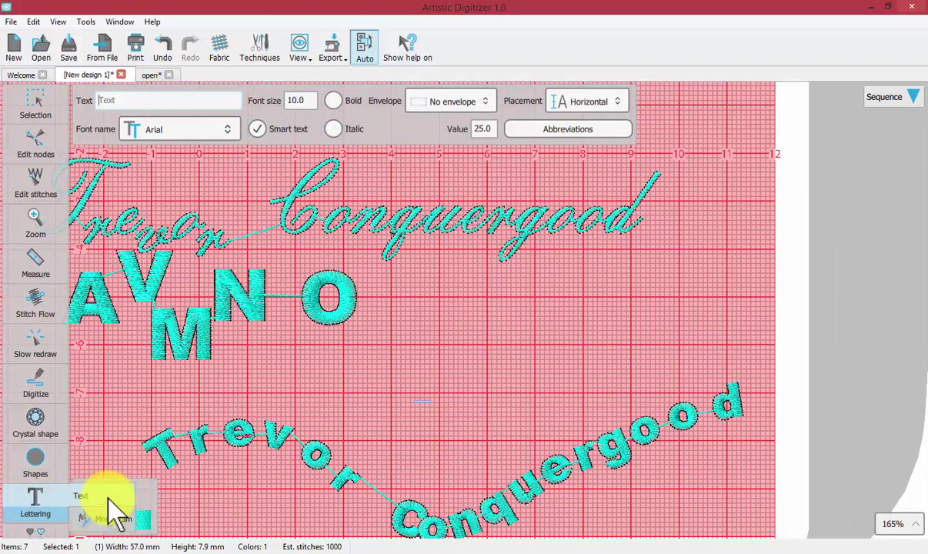
left_click(171, 129)
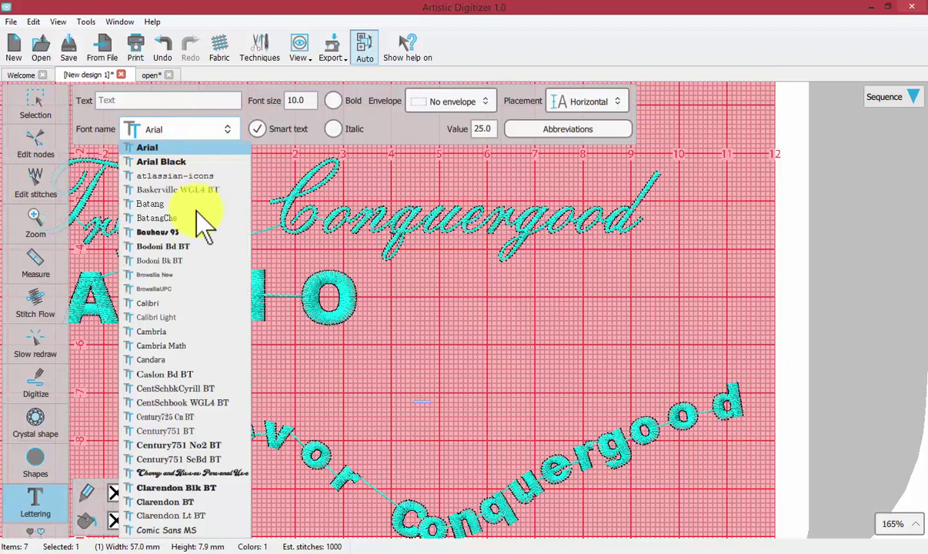
scroll(169, 219, "down", 15)
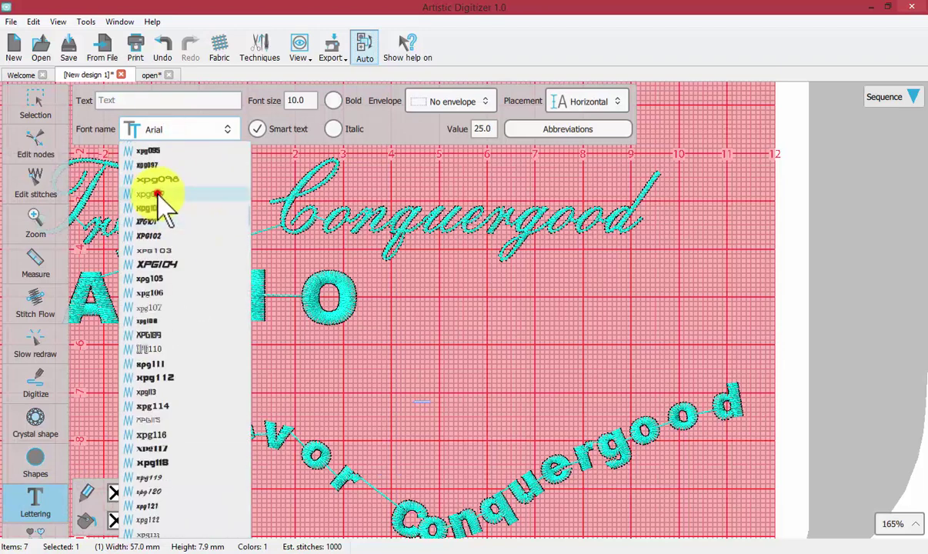
left_click(166, 193)
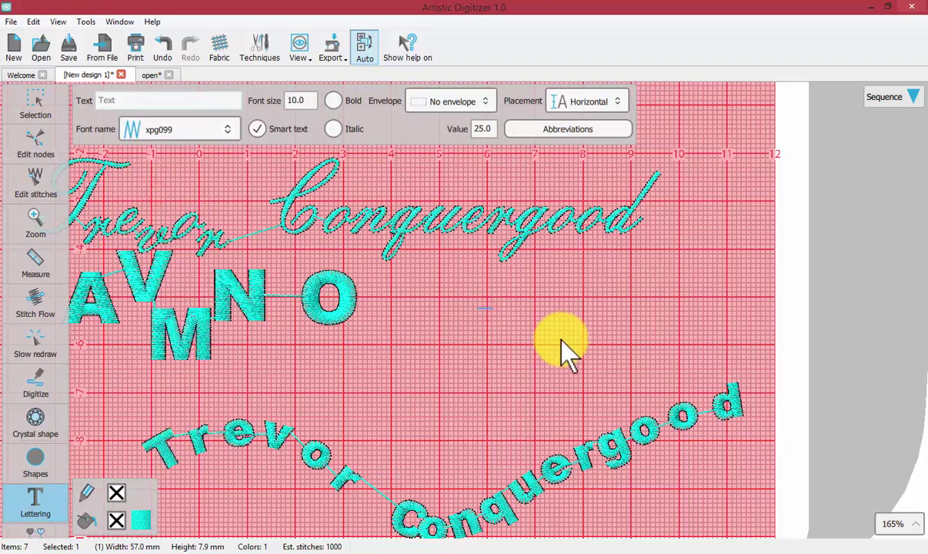
Type 'Trevor (r)', fixing typos, so the lettering reads Trevor ®
type("Tref")
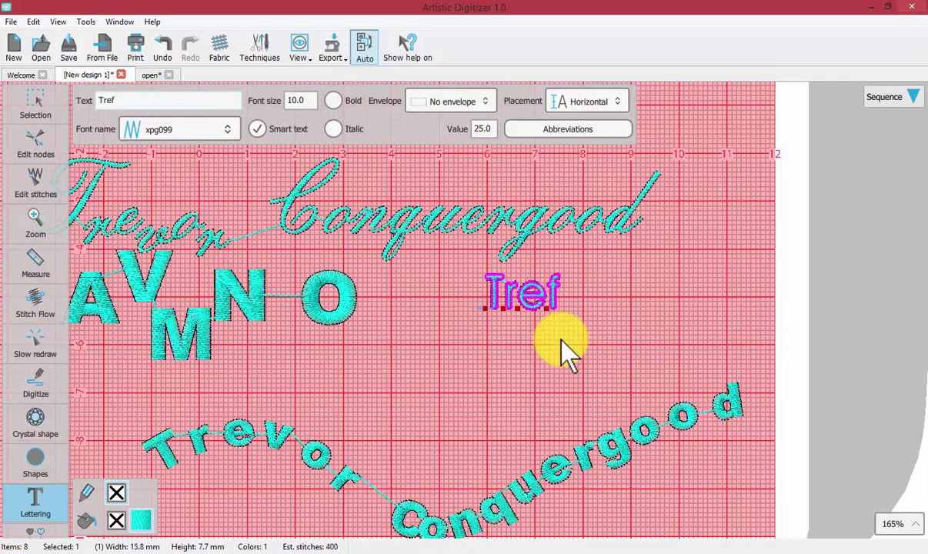
type("=")
key("BackSpace")
key("BackSpace")
type("vor ")
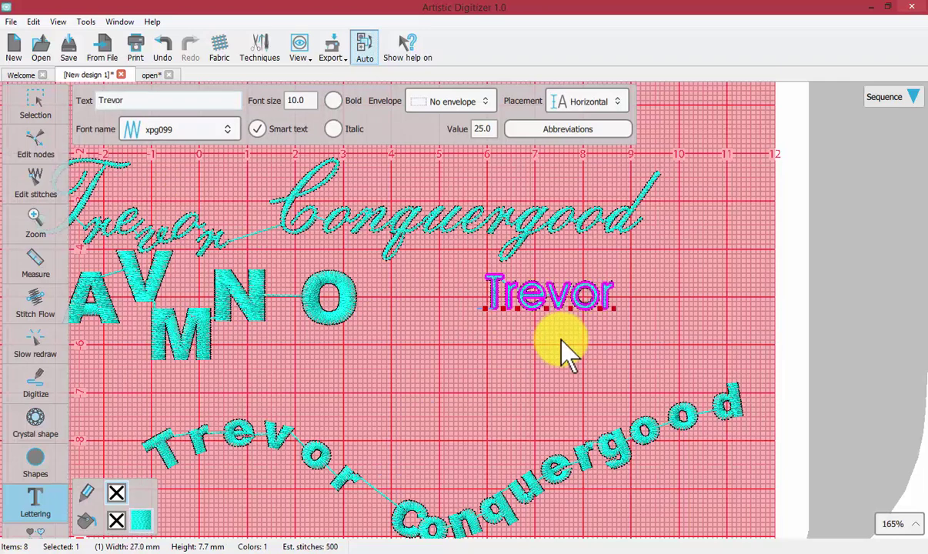
type("9")
key("BackSpace")
type("(r)")
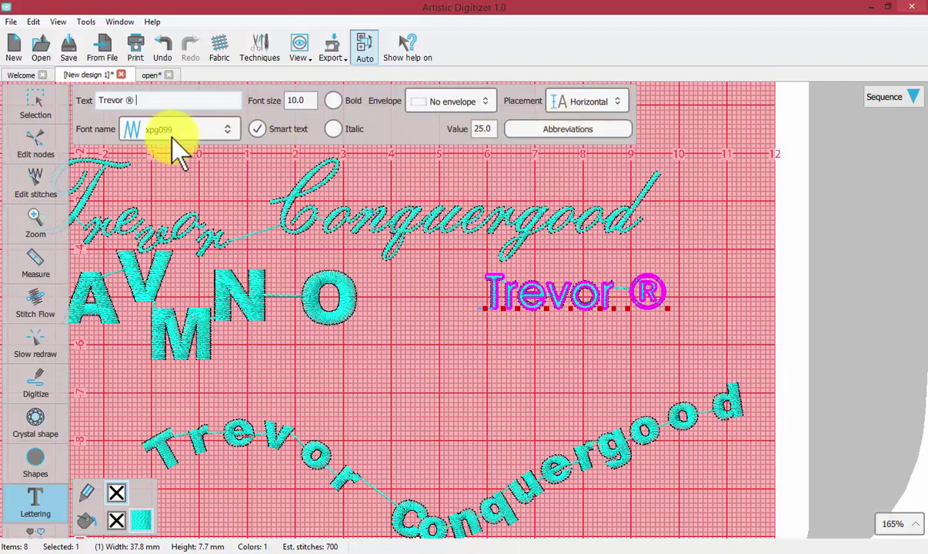
Review the abbreviation table, widened and moved left, then close it and deselect Trevor ®
left_click(563, 130)
left_click_drag(513, 192, 515, 188)
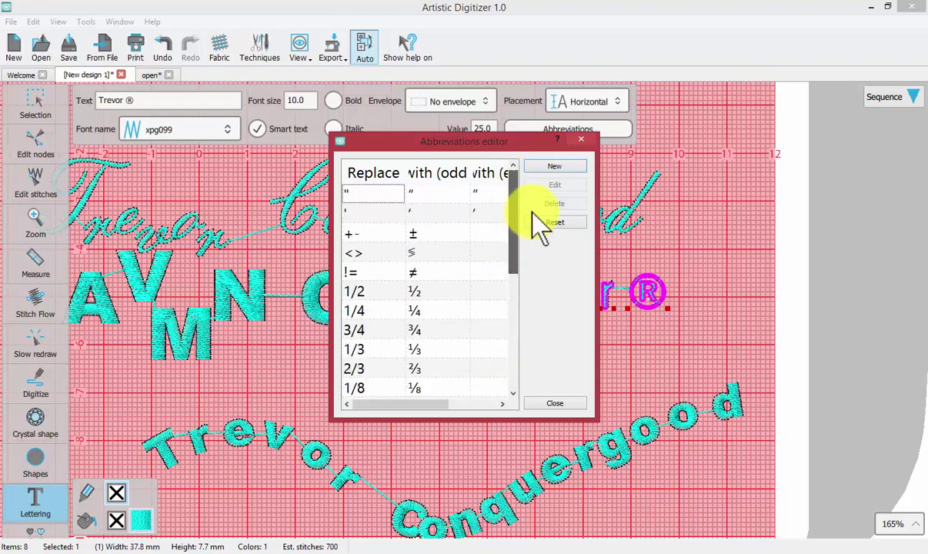
left_click_drag(598, 283, 783, 283)
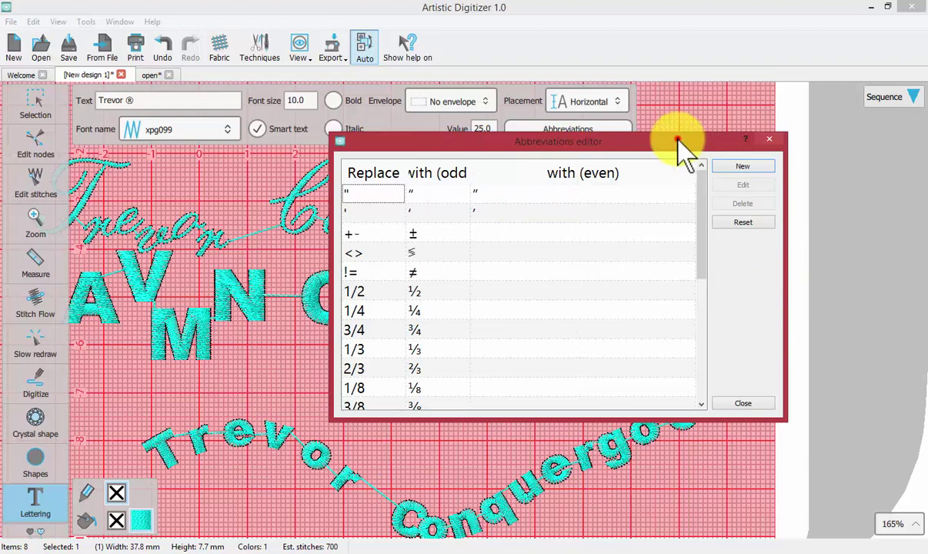
left_click_drag(677, 139, 575, 129)
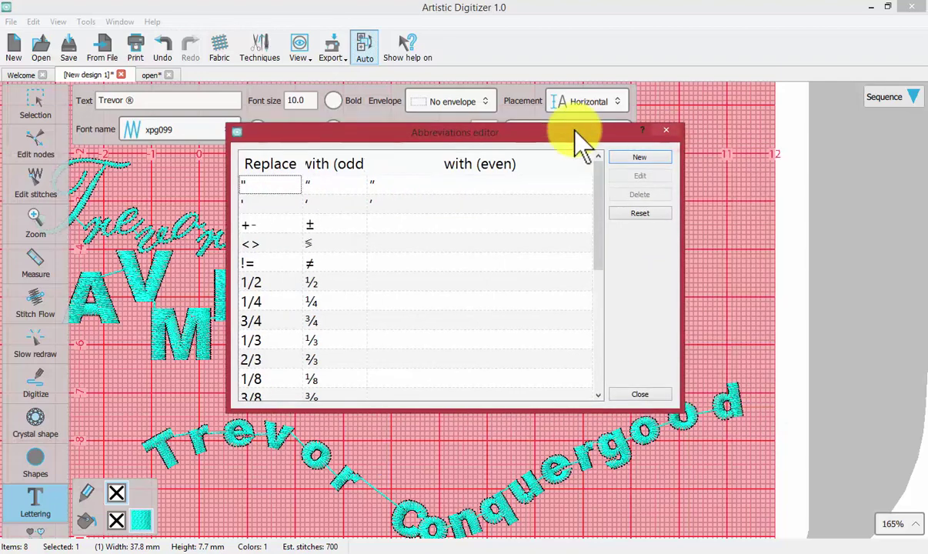
left_click(669, 131)
left_click(455, 415)
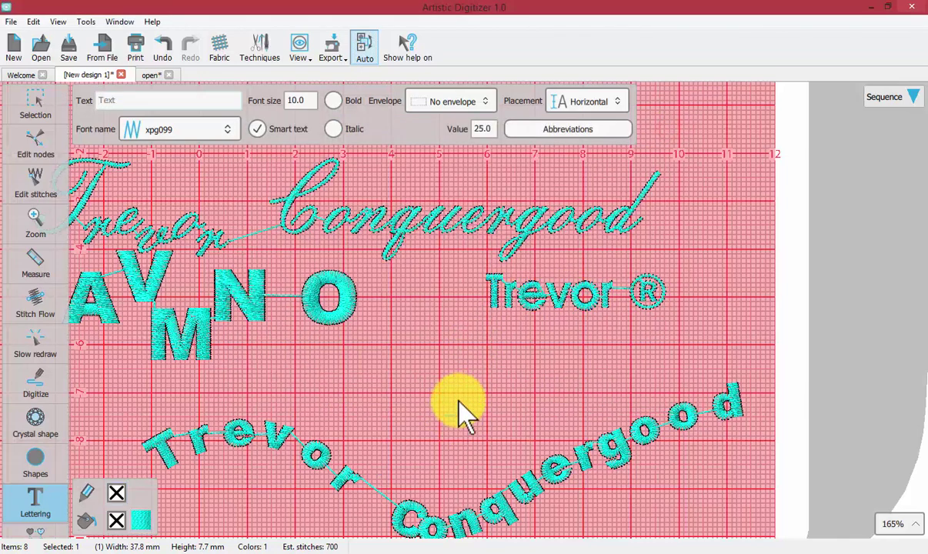